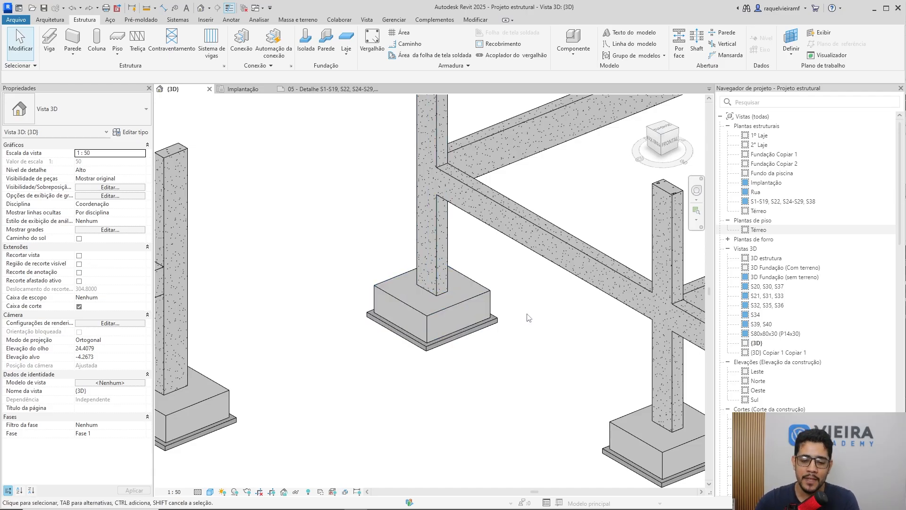
Examine the isolated footing with its column and blinding layer in the 3D model.
{"action": "middle_click_drag", "start_coordinate": [530, 322], "coordinate": [583, 297]}
{"action": "scroll", "coordinate": [524, 336], "scroll_direction": "up", "scroll_amount": 3}
{"action": "left_click", "coordinate": [523, 279]}
{"action": "left_click", "coordinate": [576, 270]}
{"action": "middle_click_drag", "start_coordinate": [582, 275], "coordinate": [582, 287]}
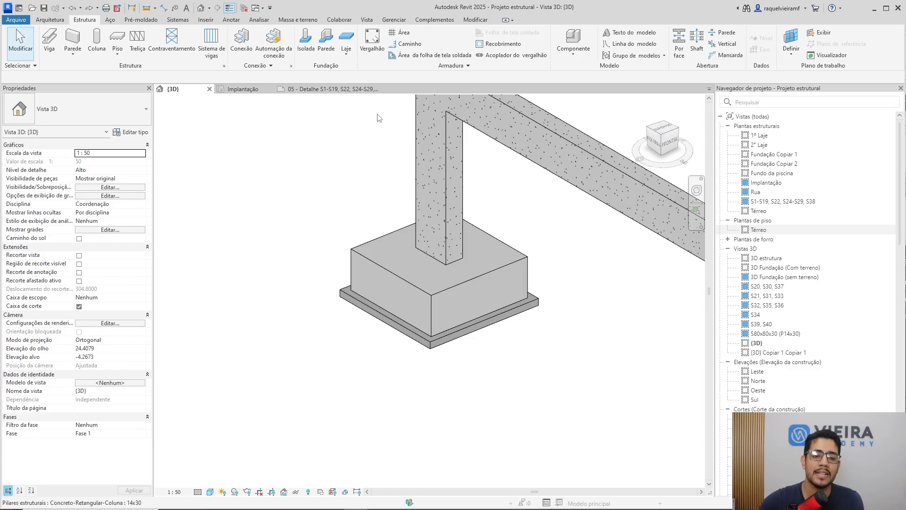
Review the section dimensions and the 3D reinforcement view of footings S1-S19 on sheet 05.
{"action": "left_click", "coordinate": [329, 93]}
{"action": "middle_click_drag", "start_coordinate": [512, 392], "coordinate": [500, 253]}
{"action": "scroll", "coordinate": [500, 253], "scroll_direction": "up", "scroll_amount": 5}
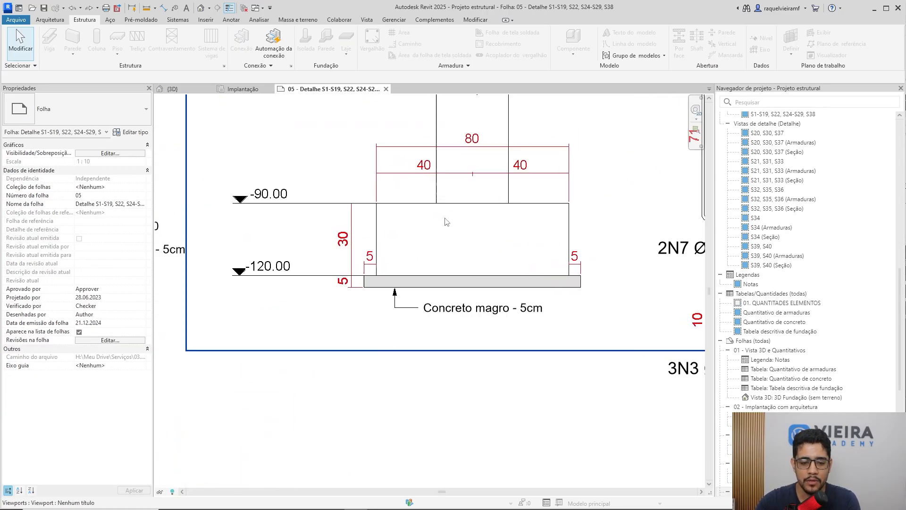
{"action": "middle_click_drag", "start_coordinate": [447, 283], "coordinate": [448, 312]}
{"action": "scroll", "coordinate": [489, 219], "scroll_direction": "down", "scroll_amount": 1}
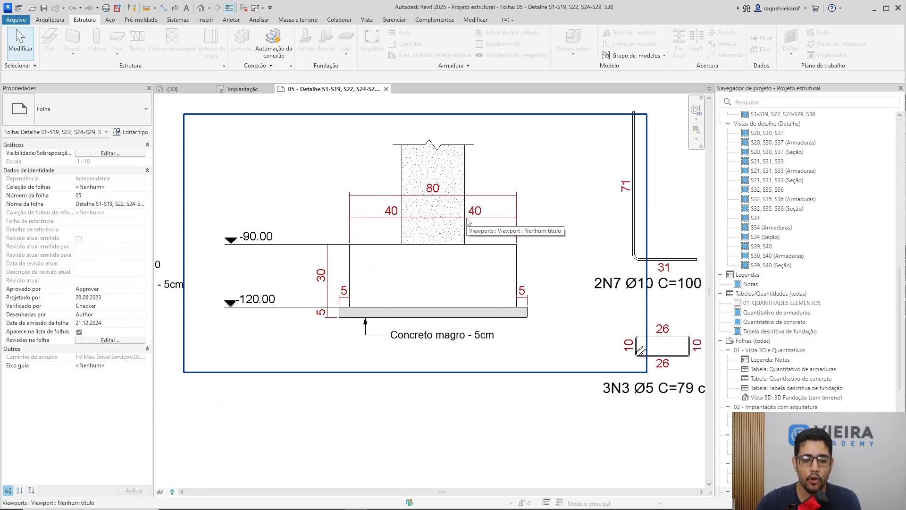
{"action": "middle_click_drag", "start_coordinate": [502, 290], "coordinate": [536, 196]}
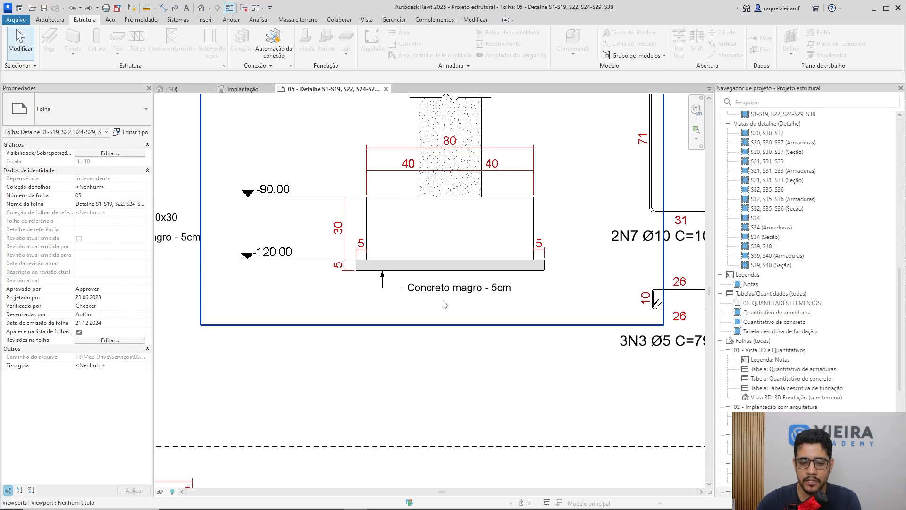
{"action": "scroll", "coordinate": [443, 289], "scroll_direction": "down", "scroll_amount": 5}
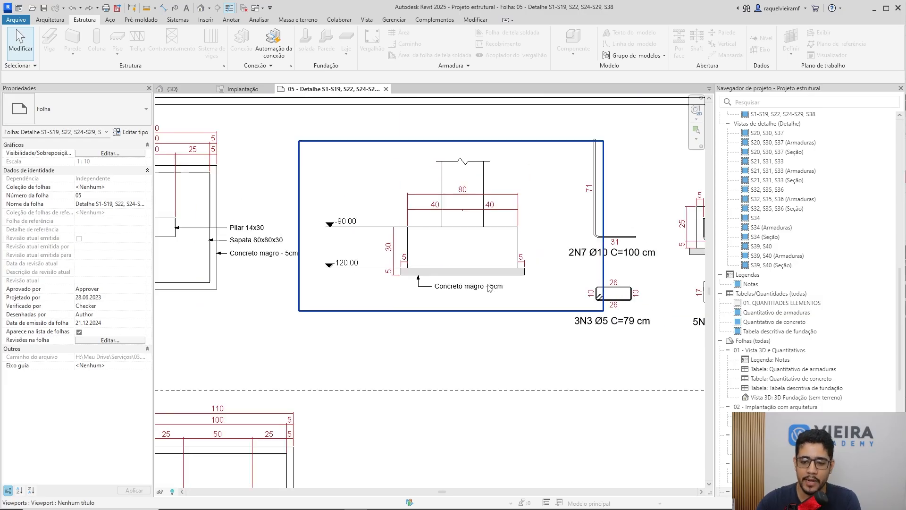
{"action": "middle_click_drag", "start_coordinate": [479, 283], "coordinate": [675, 256]}
{"action": "middle_click_drag", "start_coordinate": [412, 259], "coordinate": [561, 280]}
{"action": "scroll", "coordinate": [398, 214], "scroll_direction": "up", "scroll_amount": 1}
{"action": "scroll", "coordinate": [398, 214], "scroll_direction": "up", "scroll_amount": 3}
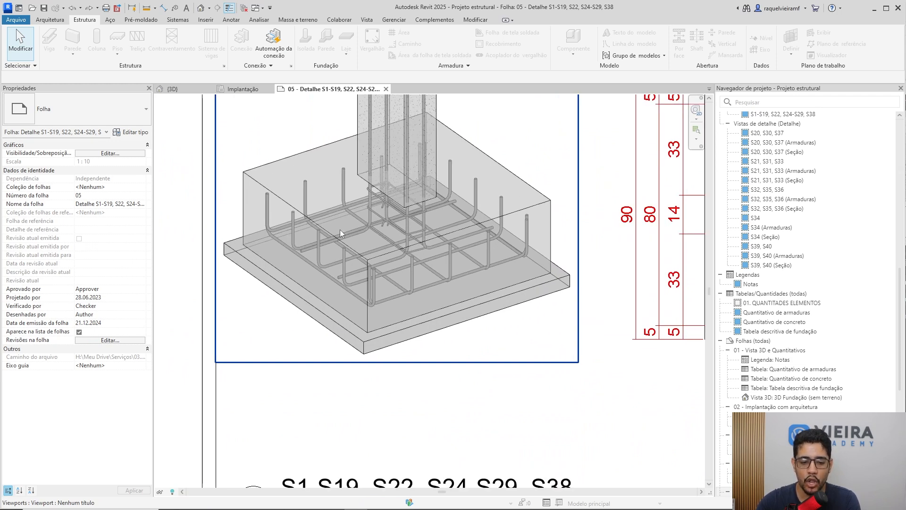
{"action": "scroll", "coordinate": [323, 203], "scroll_direction": "down", "scroll_amount": 3}
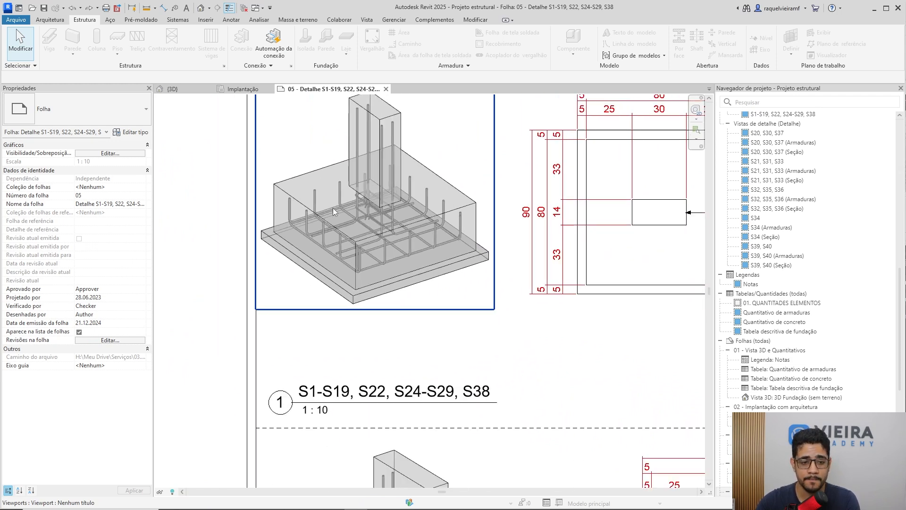
In the Implantação structural plan, create a rectangular callout of type Detalhe around footing S7.
{"action": "left_click", "coordinate": [231, 88]}
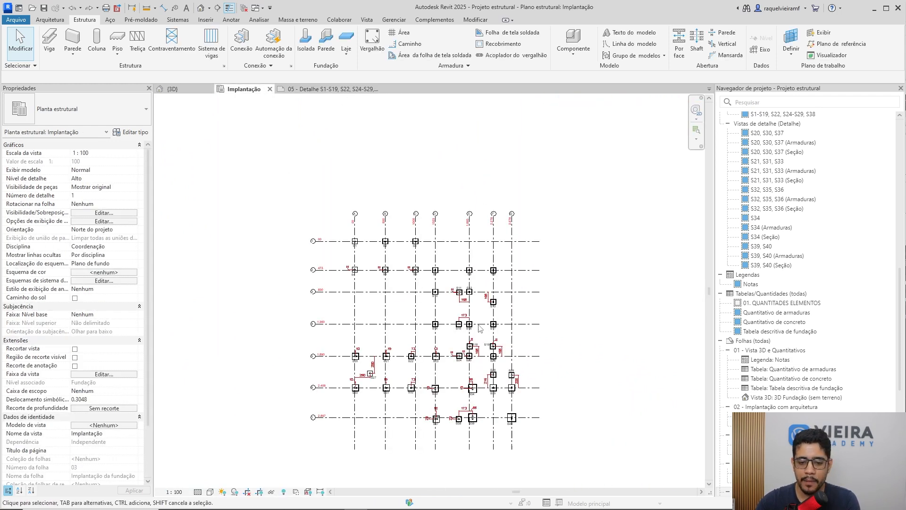
{"action": "scroll", "coordinate": [460, 216], "scroll_direction": "up", "scroll_amount": 6}
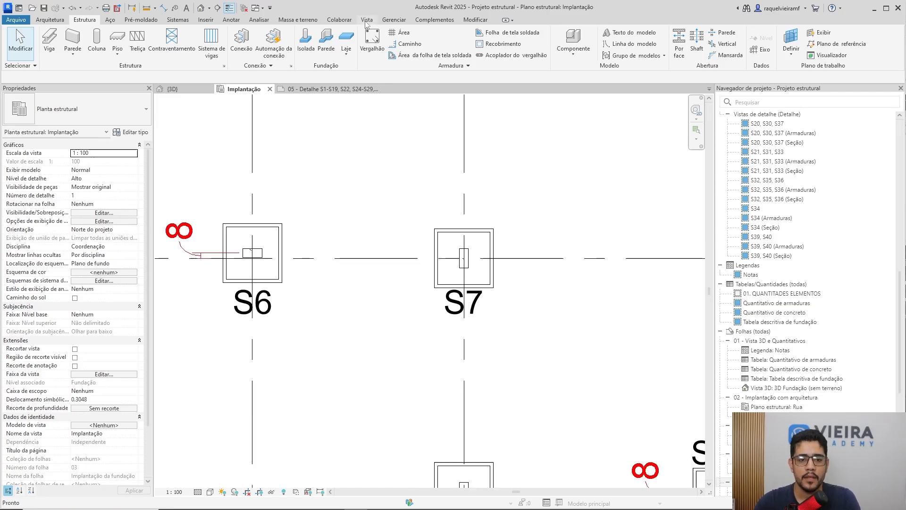
{"action": "left_click", "coordinate": [367, 20]}
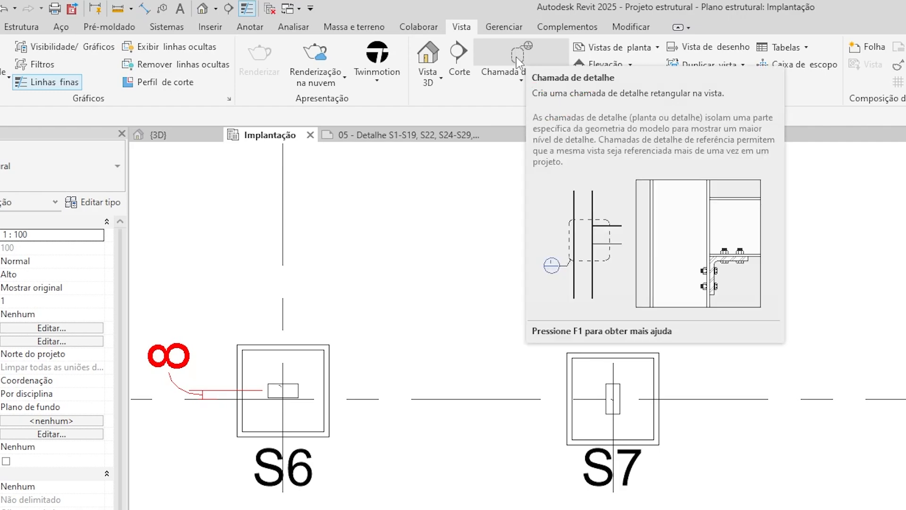
{"action": "left_click", "coordinate": [518, 59]}
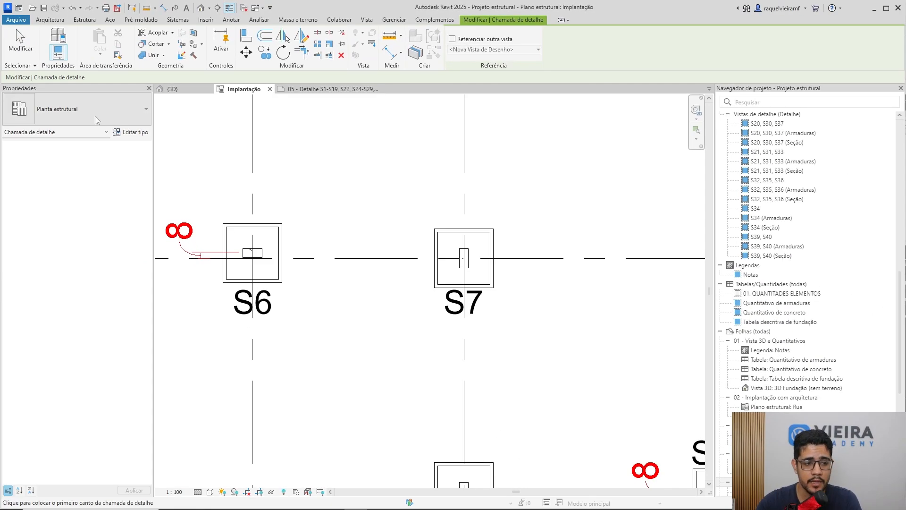
{"action": "left_click", "coordinate": [95, 117]}
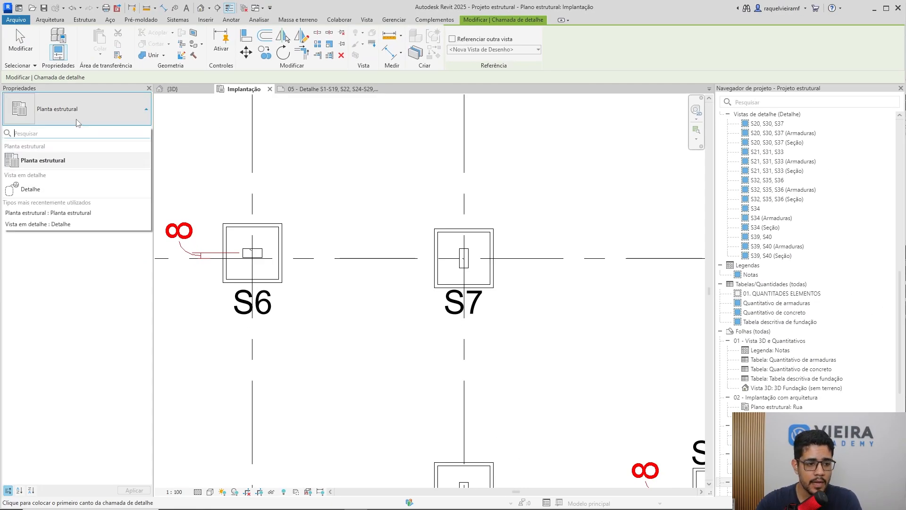
{"action": "mouse_move", "coordinate": [31, 271]}
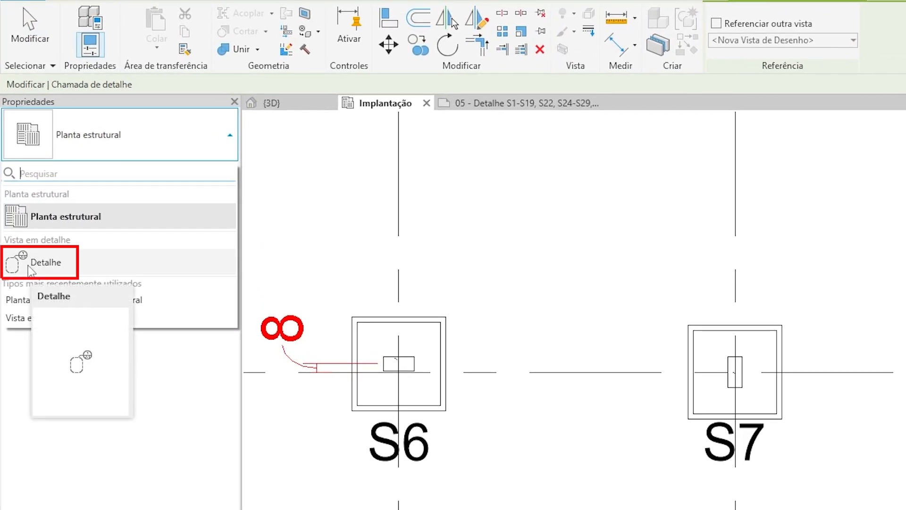
{"action": "left_click", "coordinate": [31, 272]}
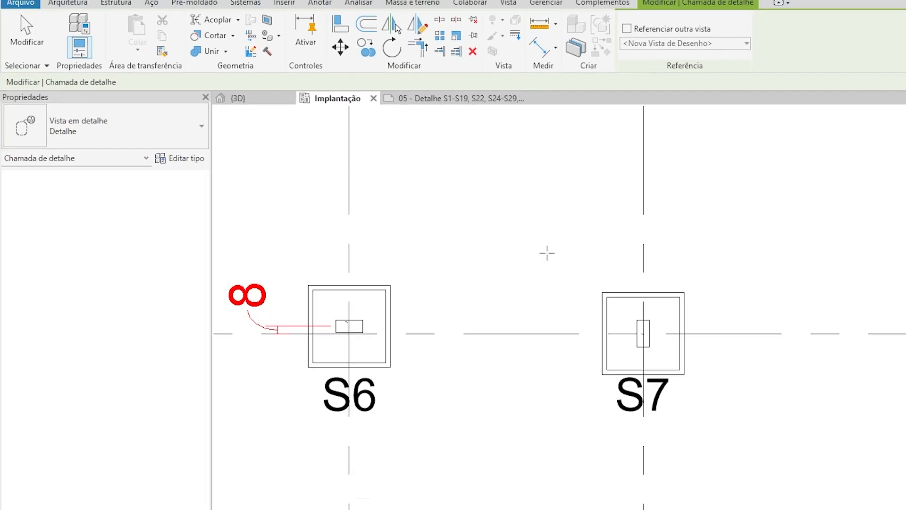
{"action": "left_click", "coordinate": [415, 206]}
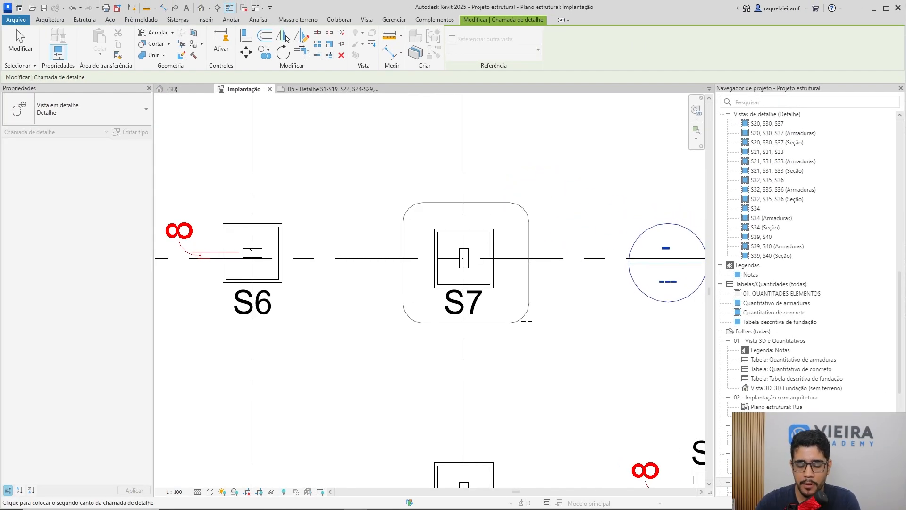
{"action": "left_click", "coordinate": [524, 319]}
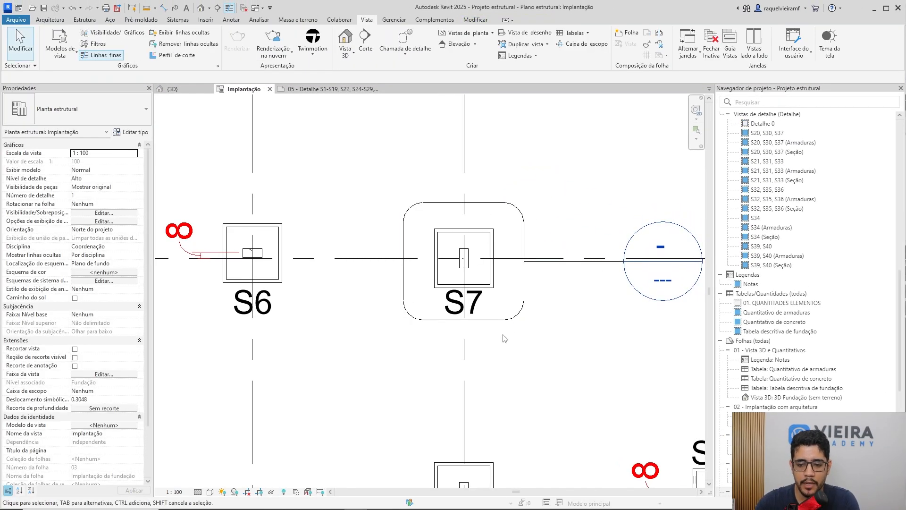
Open the S7 callout's detail view and hide the terrain solid and the imported Implantação.dwg drawing in it.
{"action": "middle_click_drag", "start_coordinate": [628, 291], "coordinate": [602, 282]}
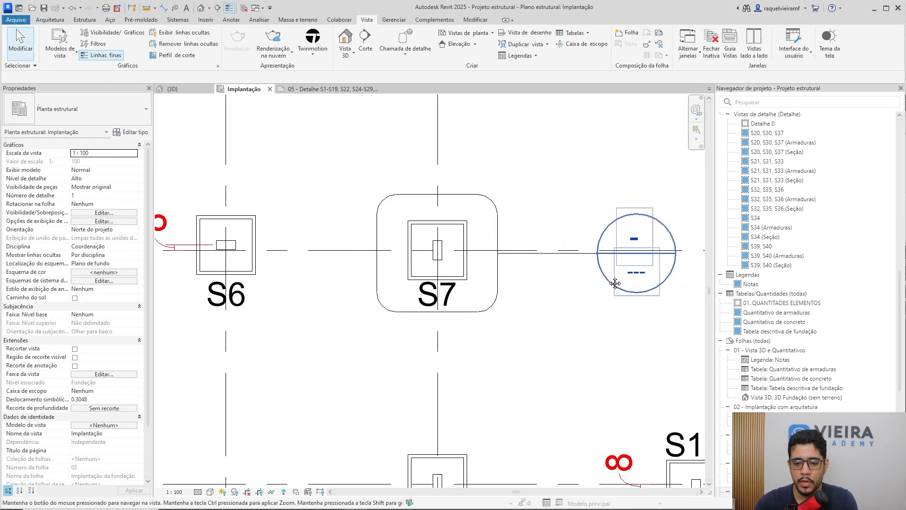
{"action": "double_click", "coordinate": [603, 259]}
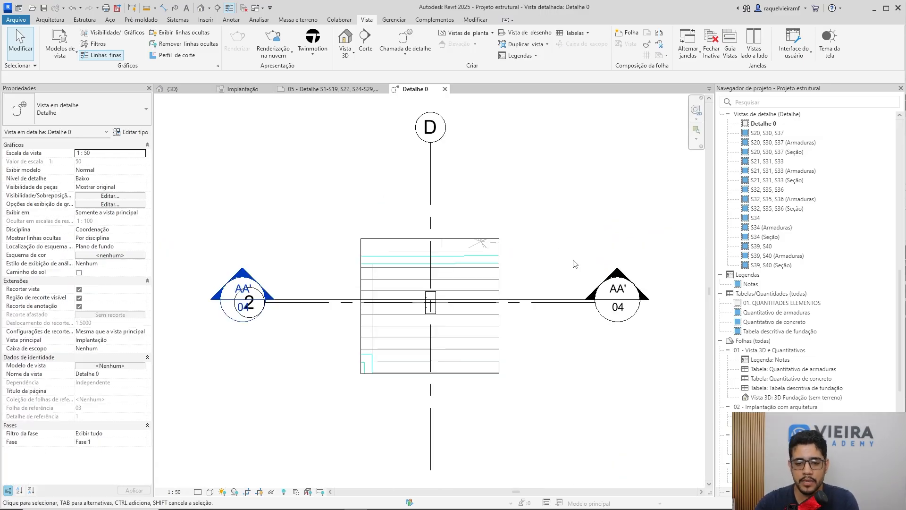
{"action": "scroll", "coordinate": [511, 333], "scroll_direction": "down", "scroll_amount": 2}
{"action": "middle_click_drag", "start_coordinate": [511, 333], "coordinate": [518, 295]}
{"action": "scroll", "coordinate": [453, 228], "scroll_direction": "up", "scroll_amount": 3}
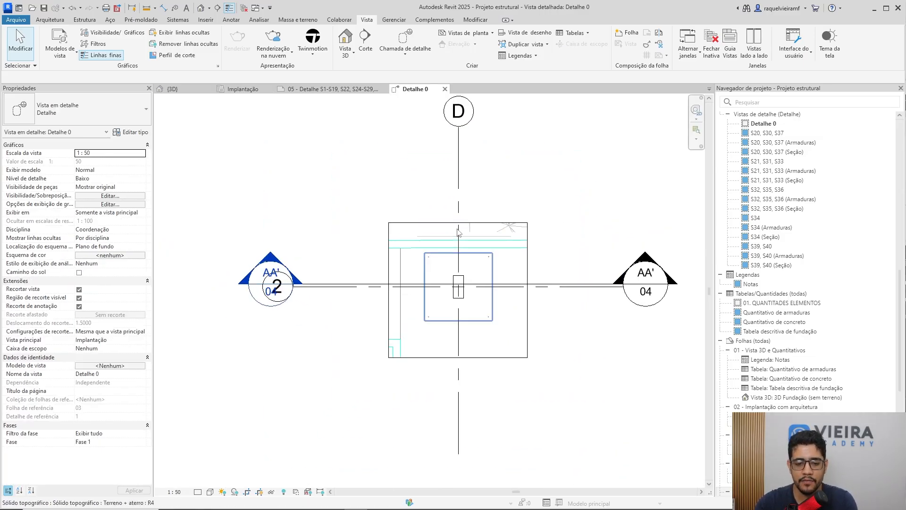
{"action": "left_click", "coordinate": [436, 246]}
{"action": "key", "text": "e"}
{"action": "key", "text": "h"}
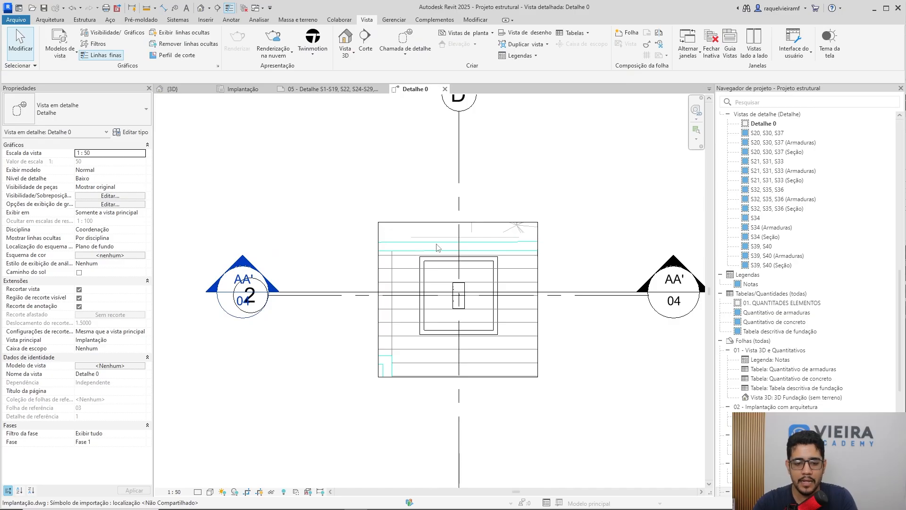
{"action": "left_click", "coordinate": [436, 243]}
{"action": "key", "text": "e"}
{"action": "key", "text": "h"}
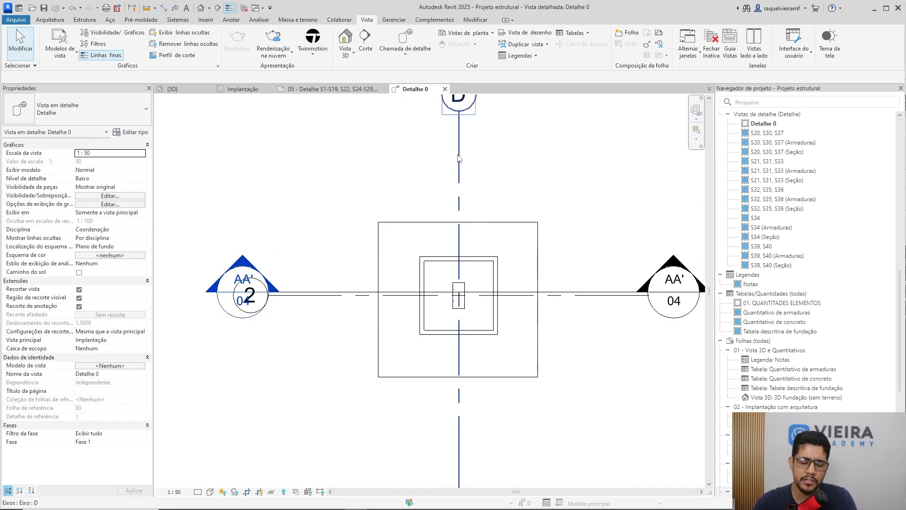
Hide grid line D, the section AA' mark and the horizontal grid line in the detail view.
{"action": "left_click", "coordinate": [458, 158]}
{"action": "key", "text": "e"}
{"action": "key", "text": "h"}
{"action": "left_click", "coordinate": [327, 295]}
{"action": "key", "text": "e"}
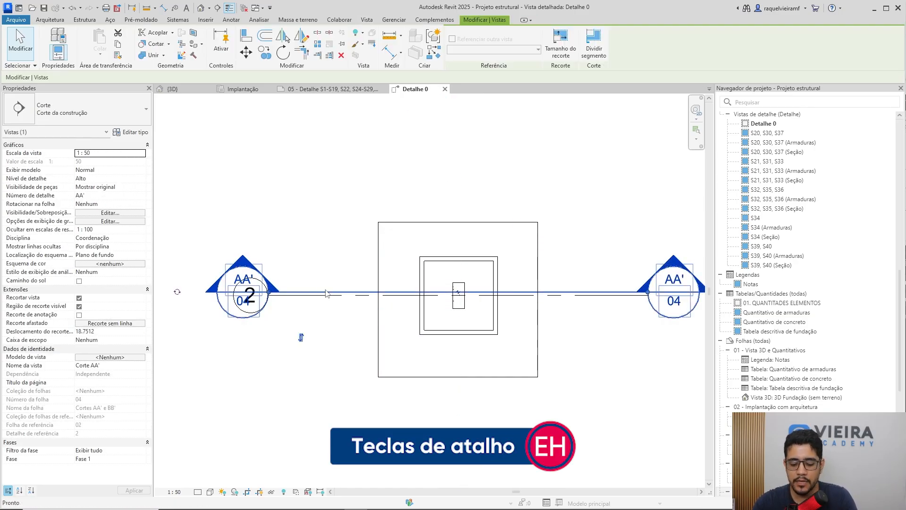
{"action": "key", "text": "h"}
{"action": "left_click", "coordinate": [339, 295]}
{"action": "key", "text": "e"}
{"action": "key", "text": "h"}
Enlarge the detail view's crop region around the footing by moving its right, left and upper edges outward.
{"action": "middle_click_drag", "start_coordinate": [514, 359], "coordinate": [519, 331]}
{"action": "scroll", "coordinate": [520, 246], "scroll_direction": "up", "scroll_amount": 2}
{"action": "left_click", "coordinate": [562, 245]}
{"action": "left_click_drag", "start_coordinate": [561, 291], "coordinate": [600, 286]}
{"action": "left_click_drag", "start_coordinate": [279, 291], "coordinate": [249, 292]}
{"action": "left_click_drag", "start_coordinate": [424, 156], "coordinate": [425, 116]}
{"action": "left_click", "coordinate": [275, 213]}
{"action": "middle_click_drag", "start_coordinate": [455, 236], "coordinate": [475, 216]}
{"action": "scroll", "coordinate": [372, 308], "scroll_direction": "down", "scroll_amount": 1}
{"action": "middle_click_drag", "start_coordinate": [363, 311], "coordinate": [385, 269]}
{"action": "middle_click_drag", "start_coordinate": [410, 329], "coordinate": [419, 353]}
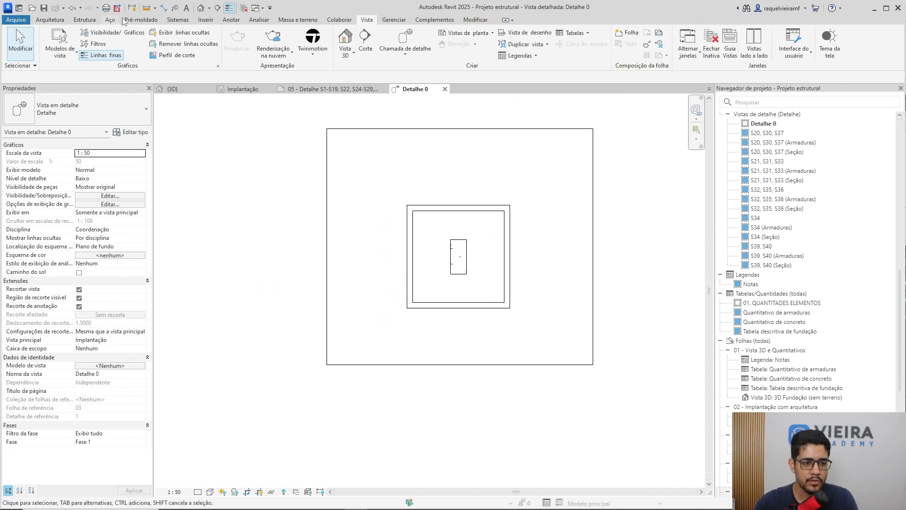
{"action": "left_click", "coordinate": [216, 9]}
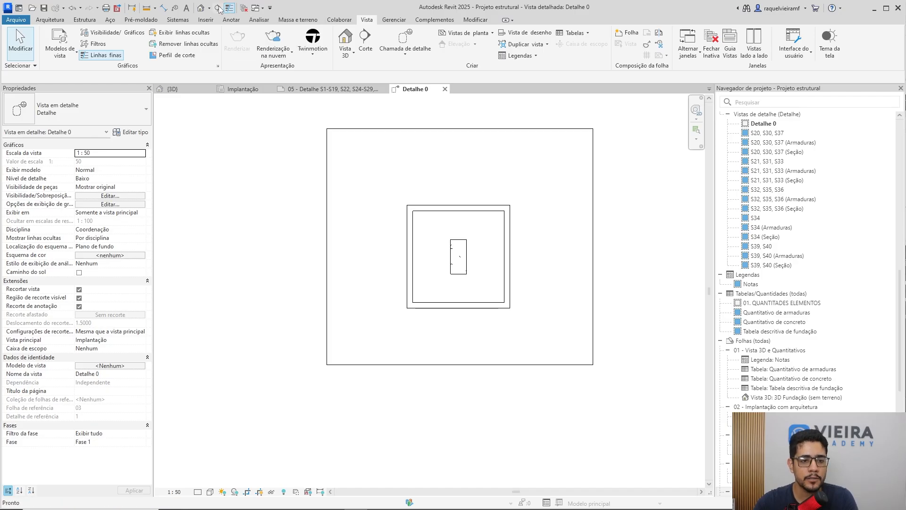
{"action": "left_click", "coordinate": [142, 167]}
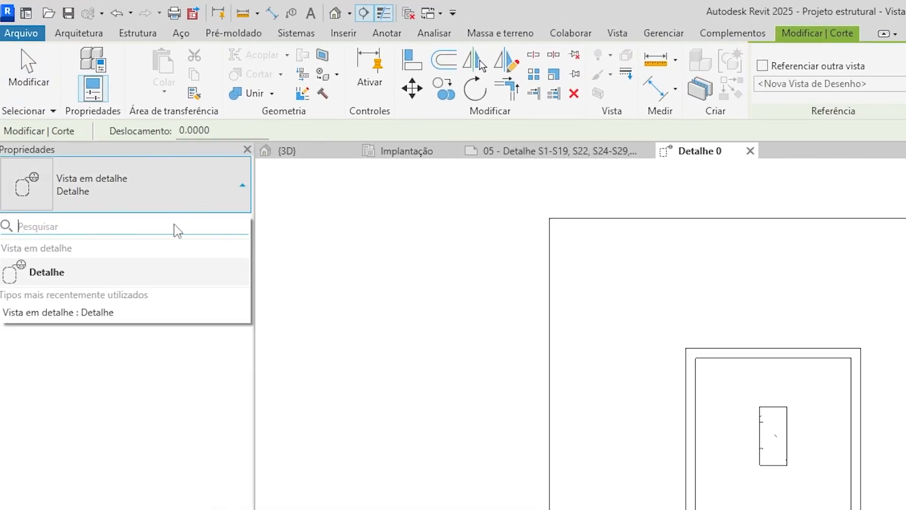
{"action": "key", "text": "Escape"}
{"action": "key", "text": "Escape"}
Place a vertical section of type Detalhe through the footing's column, running from below the footing to above it.
{"action": "left_click", "coordinate": [368, 14]}
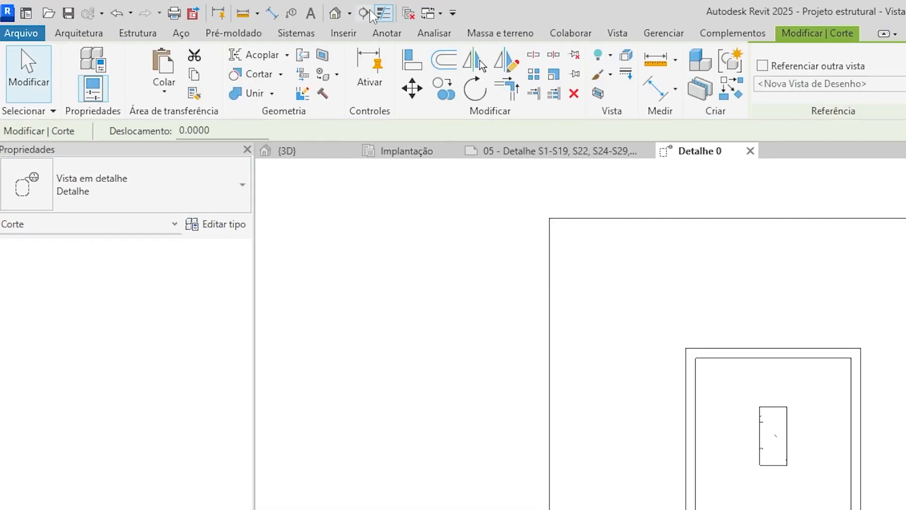
{"action": "left_click", "coordinate": [111, 210]}
{"action": "left_click", "coordinate": [52, 273]}
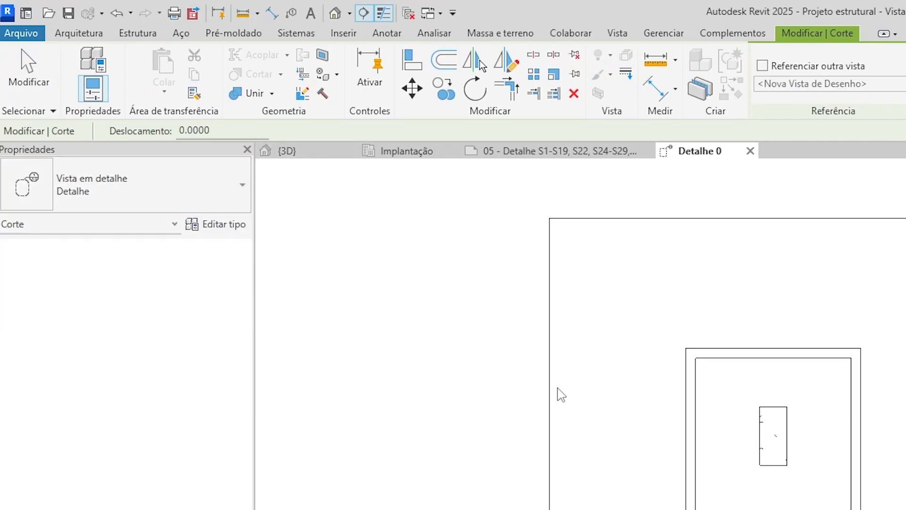
{"action": "left_click", "coordinate": [581, 412]}
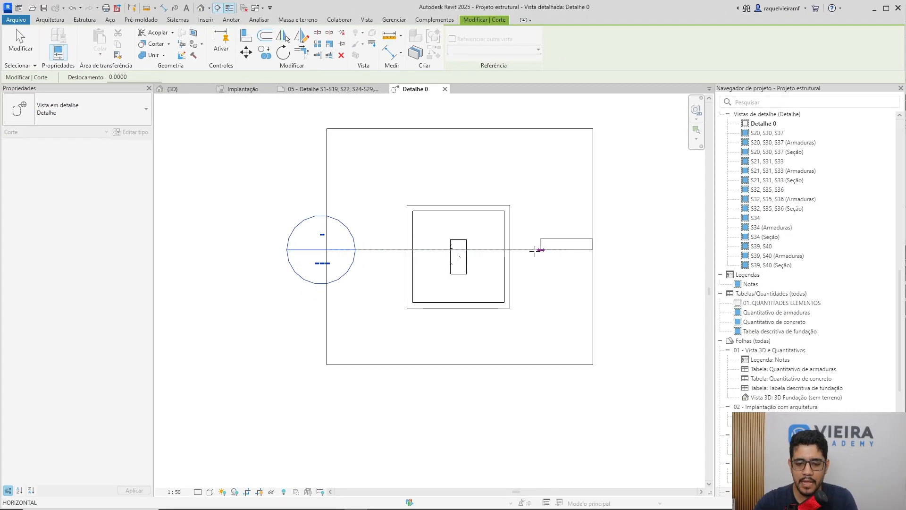
{"action": "key", "text": "Escape"}
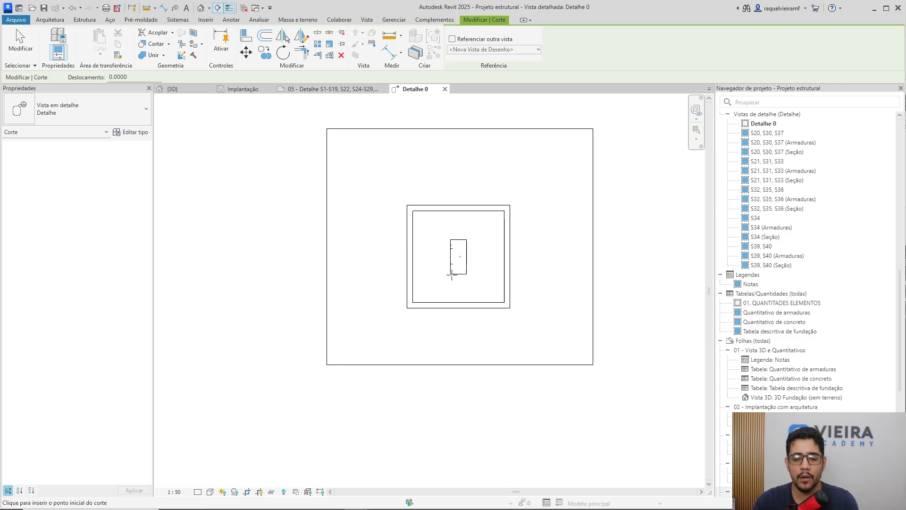
{"action": "left_click", "coordinate": [356, 272]}
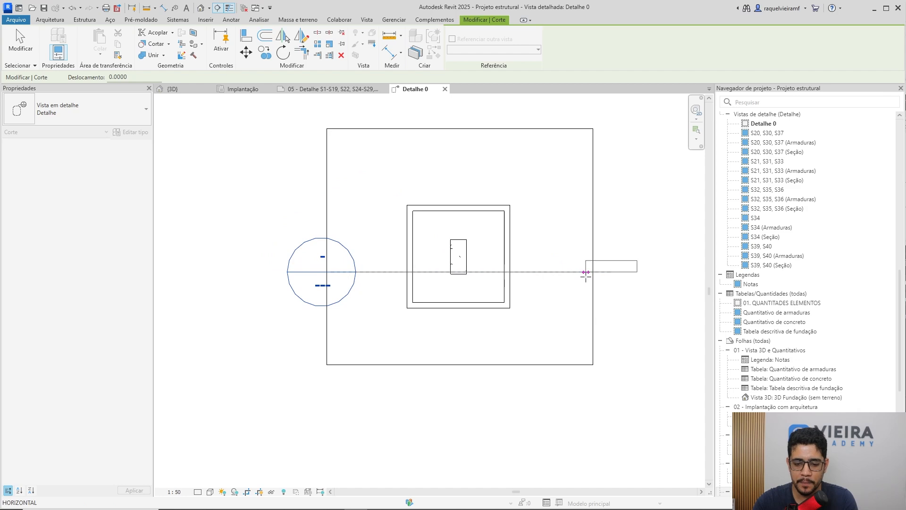
{"action": "key", "text": "Escape"}
{"action": "left_click", "coordinate": [461, 330]}
{"action": "left_click", "coordinate": [462, 173]}
{"action": "key", "text": "Escape"}
{"action": "key", "text": "Escape"}
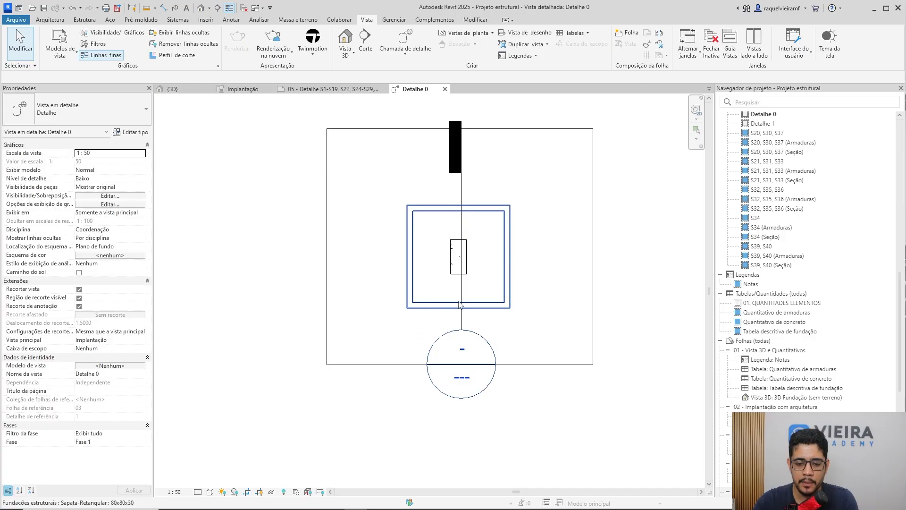
{"action": "left_click", "coordinate": [461, 304]}
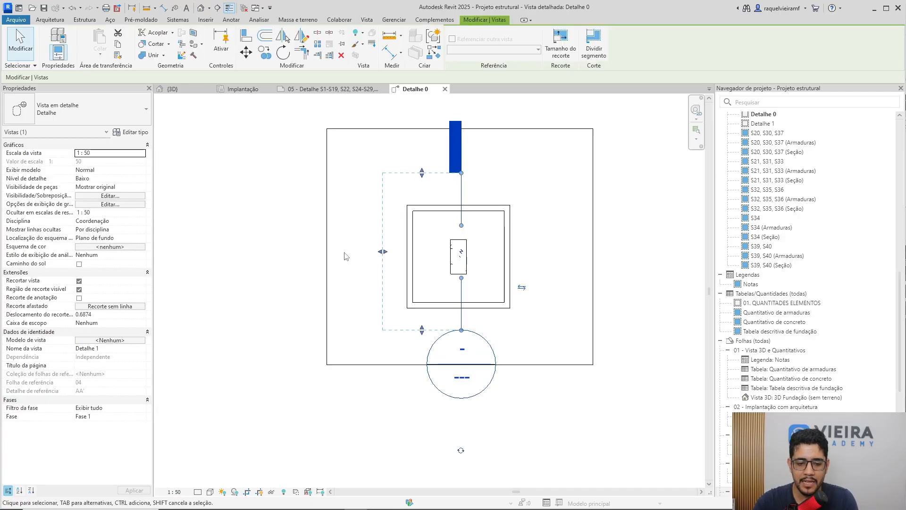
{"action": "left_click", "coordinate": [396, 253]}
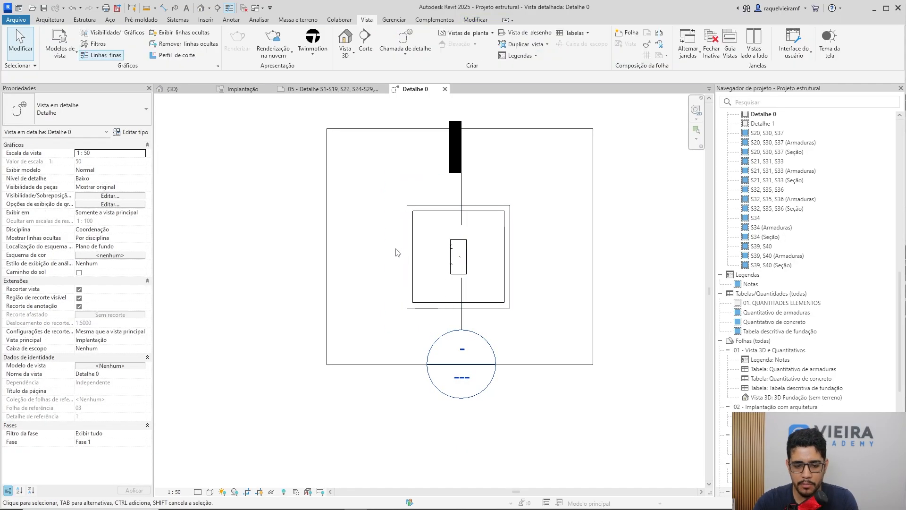
Set the scale of the Detalhe 0 view to 1 : 20.
{"action": "left_click", "coordinate": [181, 492]}
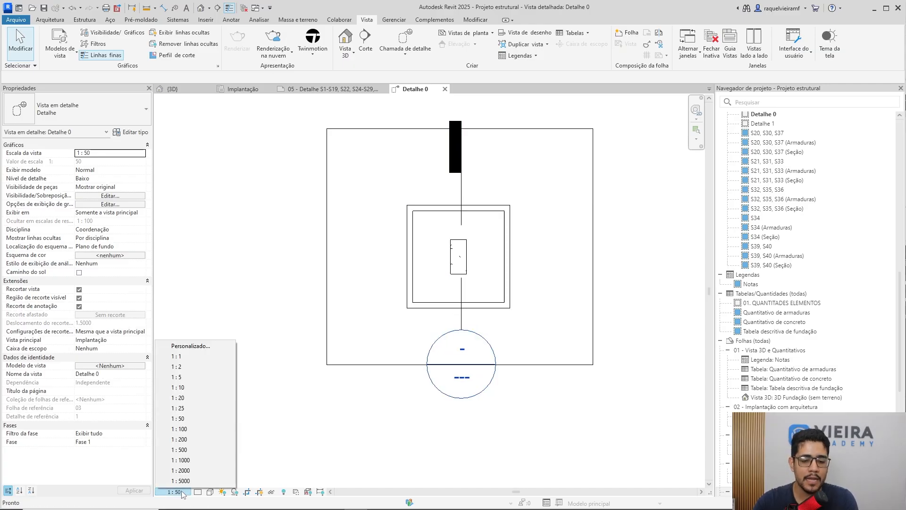
{"action": "left_click", "coordinate": [188, 397]}
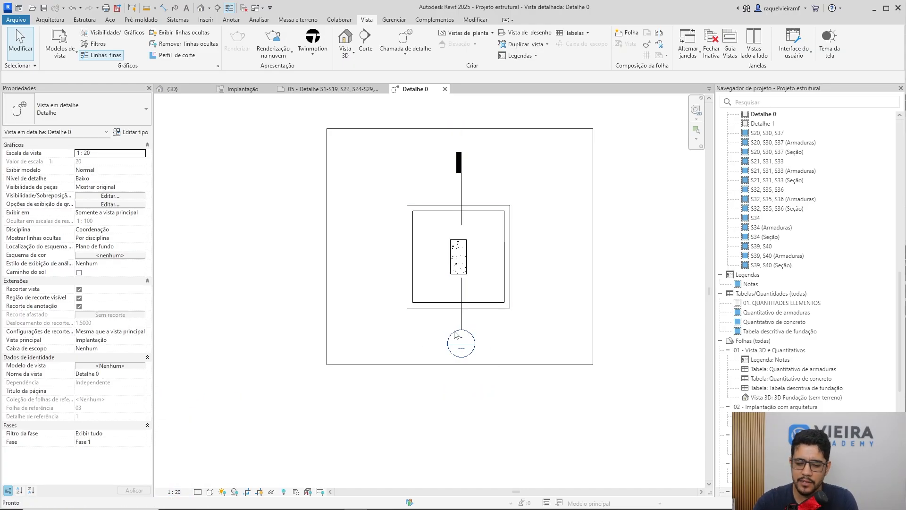
Open the view of the section cut through the footing and hide the Fundação and Fundo da piscina levels there.
{"action": "scroll", "coordinate": [465, 235], "scroll_direction": "up", "scroll_amount": 2}
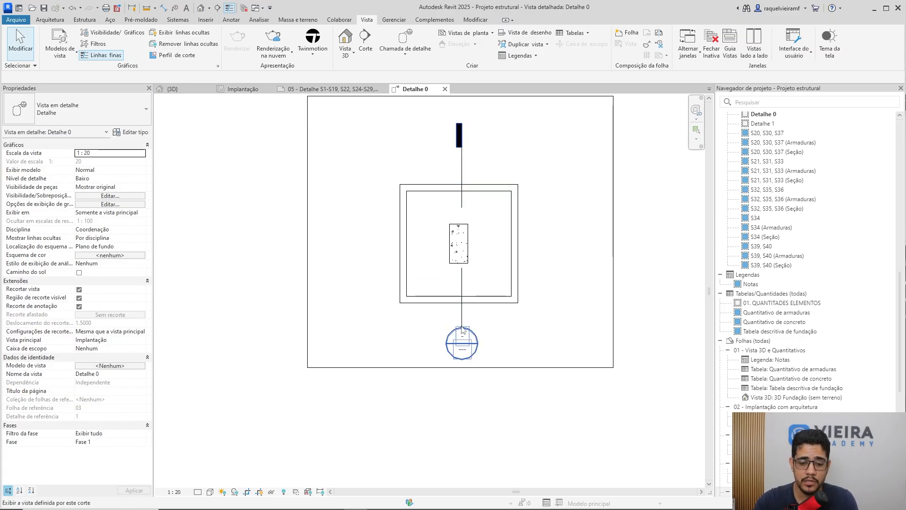
{"action": "double_click", "coordinate": [464, 333]}
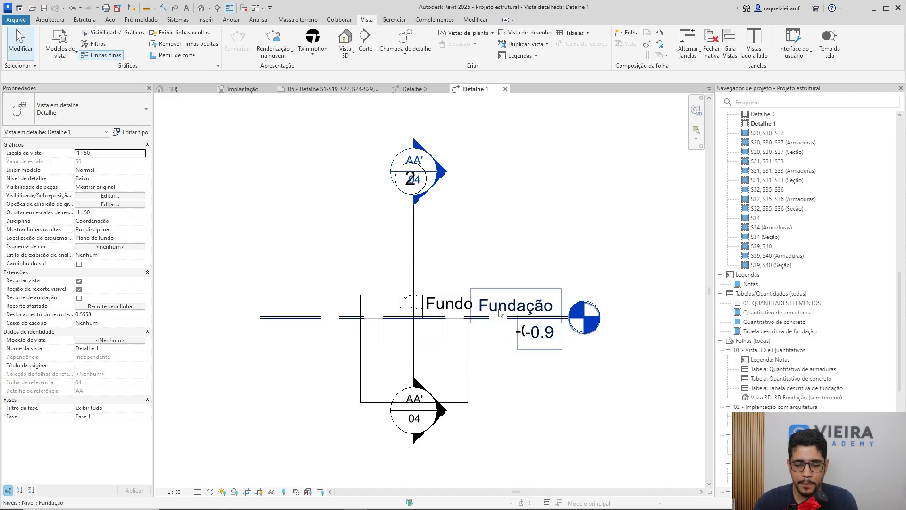
{"action": "left_click", "coordinate": [499, 313]}
{"action": "key", "text": "e"}
{"action": "key", "text": "h"}
{"action": "left_click", "coordinate": [490, 324]}
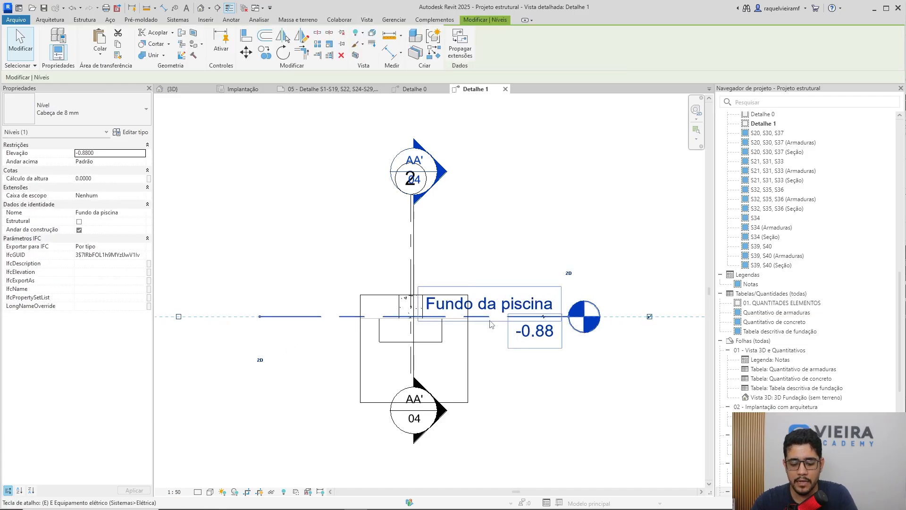
{"action": "key", "text": "e"}
{"action": "key", "text": "h"}
{"action": "key", "text": "e"}
Hide grid line 2, the section AA' mark and the elements crossing at the footing's top in the section view.
{"action": "left_click", "coordinate": [410, 236]}
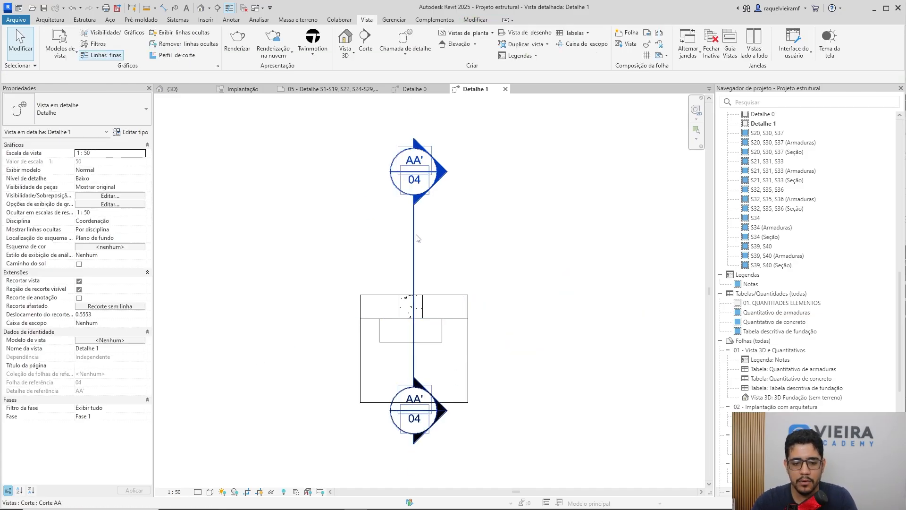
{"action": "key", "text": "e"}
{"action": "key", "text": "h"}
{"action": "left_click", "coordinate": [452, 319]}
{"action": "key", "text": "e"}
{"action": "key", "text": "h"}
{"action": "left_click", "coordinate": [451, 320]}
{"action": "key", "text": "e"}
{"action": "key", "text": "h"}
{"action": "scroll", "coordinate": [395, 317], "scroll_direction": "up", "scroll_amount": 3}
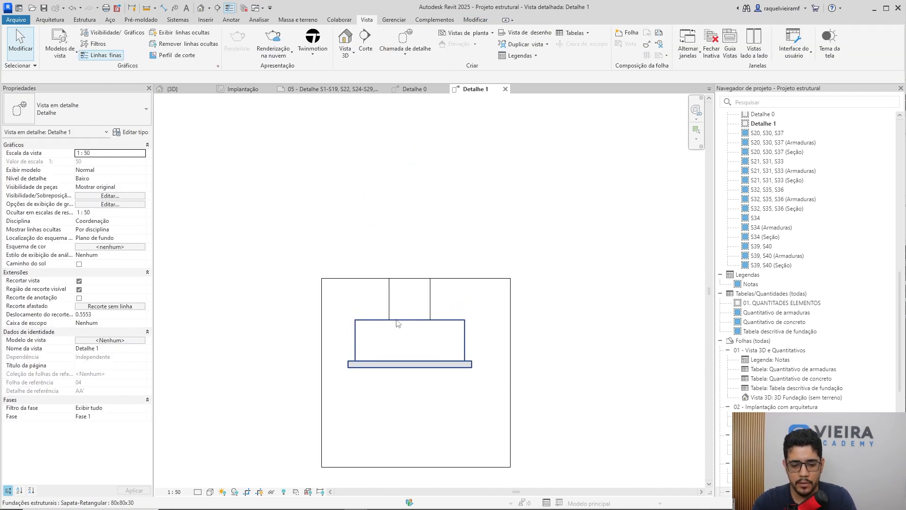
Temporarily hide the footing to check the linked structural IFC model behind it, and reset the temporary hiding.
{"action": "left_click", "coordinate": [359, 349]}
{"action": "key", "text": "e"}
{"action": "key", "text": "h"}
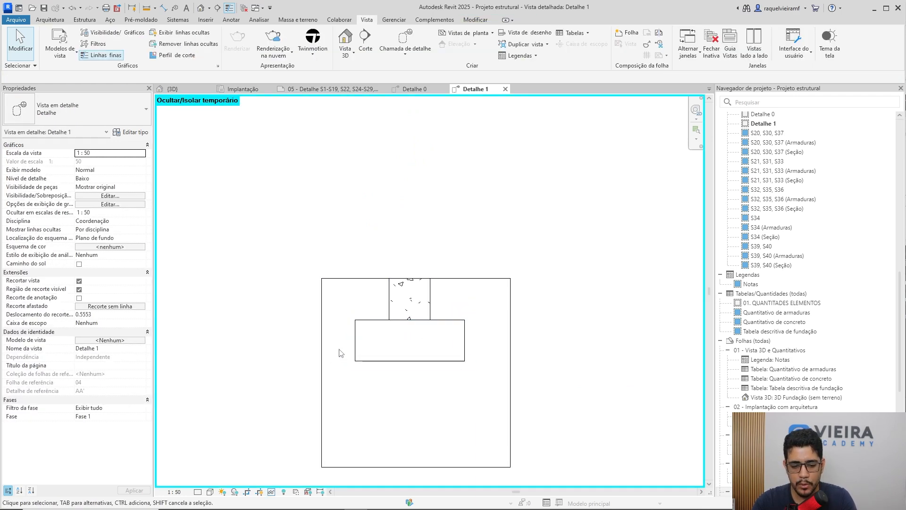
{"action": "left_click", "coordinate": [408, 331]}
{"action": "key", "text": "e"}
{"action": "key", "text": "Escape"}
{"action": "left_click", "coordinate": [403, 310]}
{"action": "left_click", "coordinate": [394, 331]}
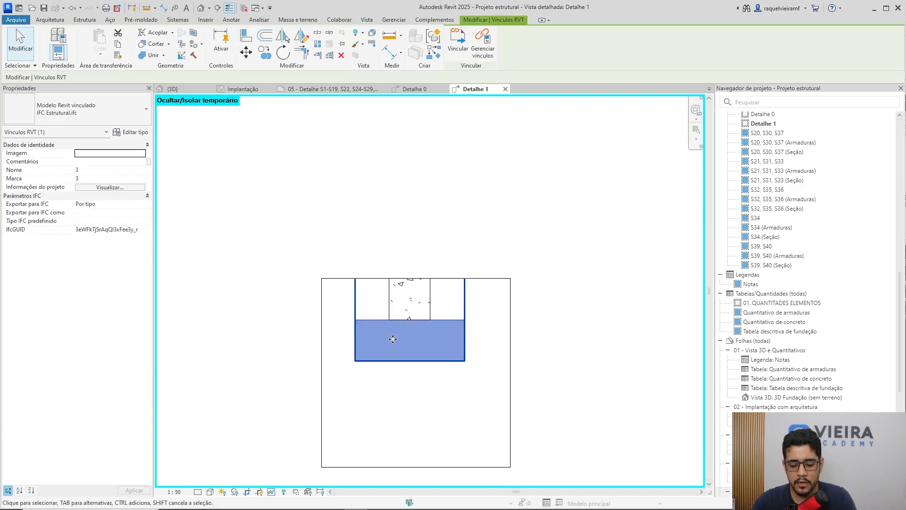
{"action": "key", "text": "Escape"}
{"action": "left_click", "coordinate": [401, 347]}
{"action": "key", "text": "h"}
{"action": "key", "text": "r"}
{"action": "middle_click_drag", "start_coordinate": [445, 398], "coordinate": [524, 375]}
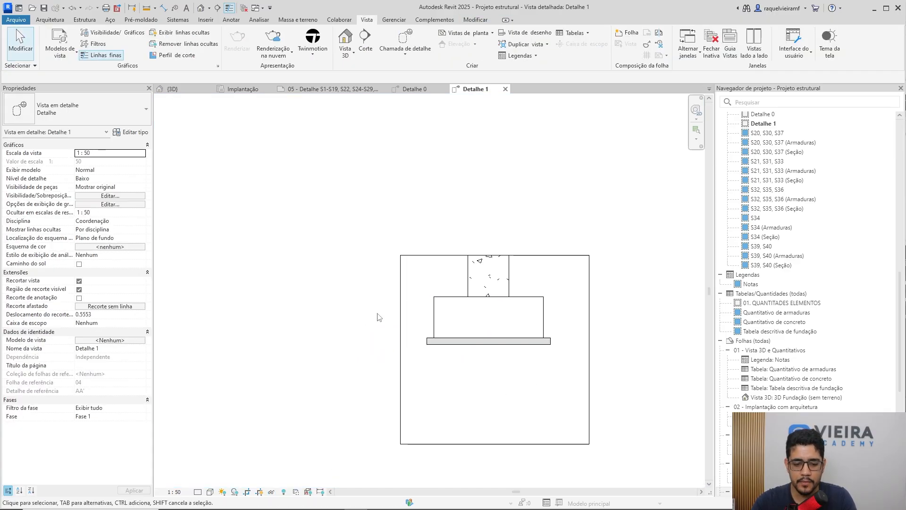
Resize the section view's crop region: extend its left, upper and right edges outward and bring the lower edge closer to the footing.
{"action": "left_click", "coordinate": [401, 316]}
{"action": "left_click_drag", "start_coordinate": [400, 347], "coordinate": [366, 344]}
{"action": "left_click_drag", "start_coordinate": [479, 258], "coordinate": [478, 216]}
{"action": "left_click_drag", "start_coordinate": [478, 444], "coordinate": [479, 405]}
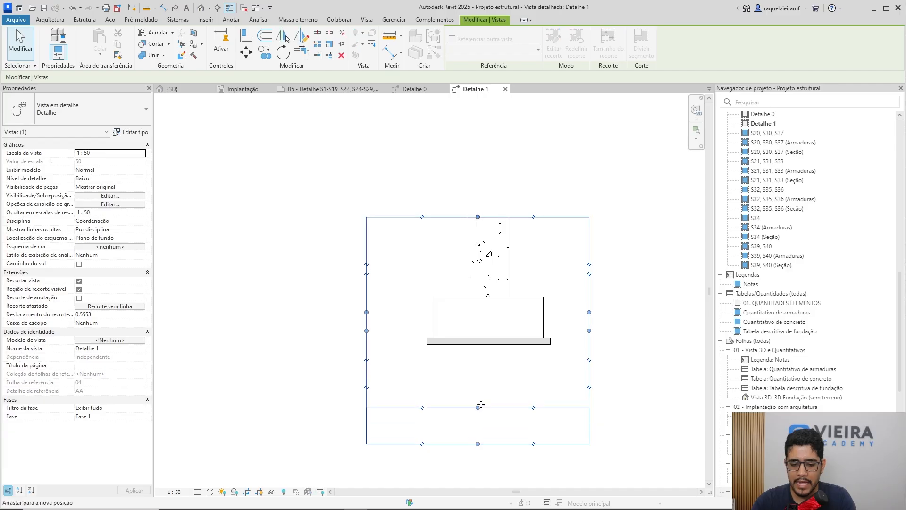
{"action": "left_click_drag", "start_coordinate": [589, 310], "coordinate": [607, 304]}
{"action": "key", "text": "Escape"}
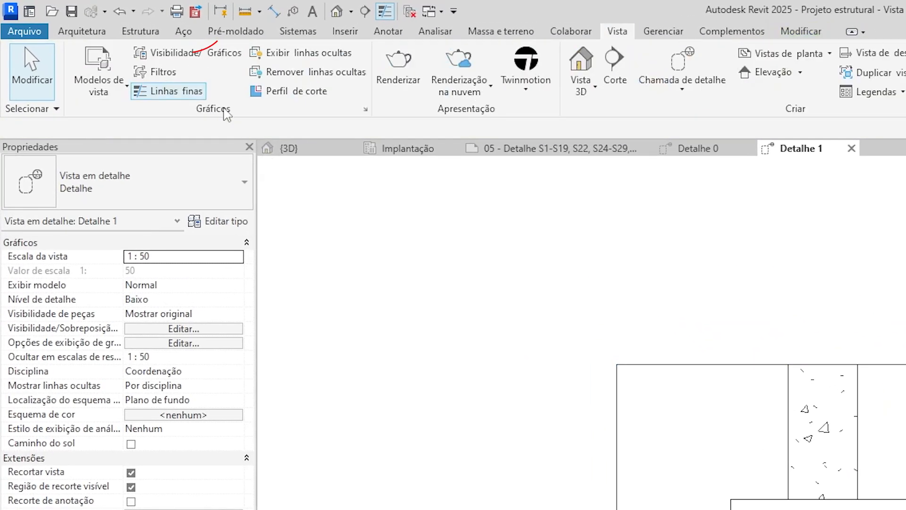
Start structural rebar placement, examine the available rebar shapes in the shape list and shape browser, and leave the command.
{"action": "left_click", "coordinate": [126, 29]}
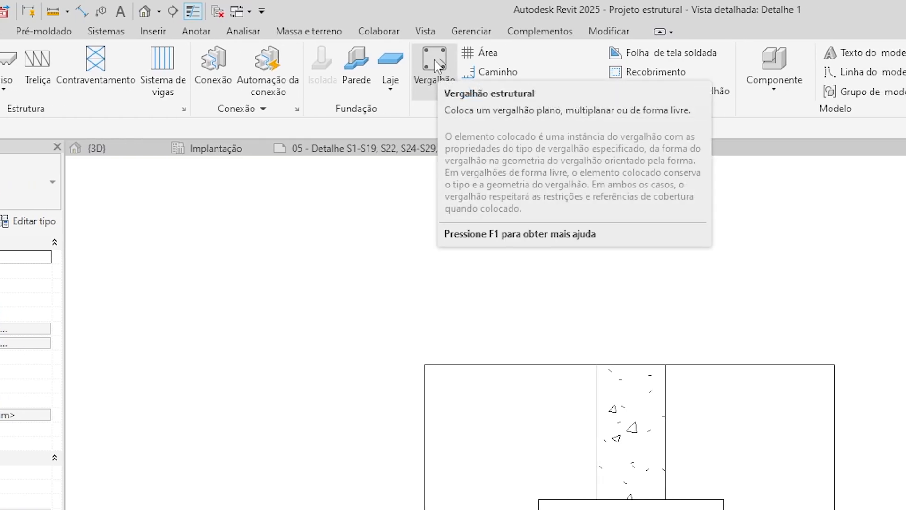
{"action": "left_click", "coordinate": [437, 68]}
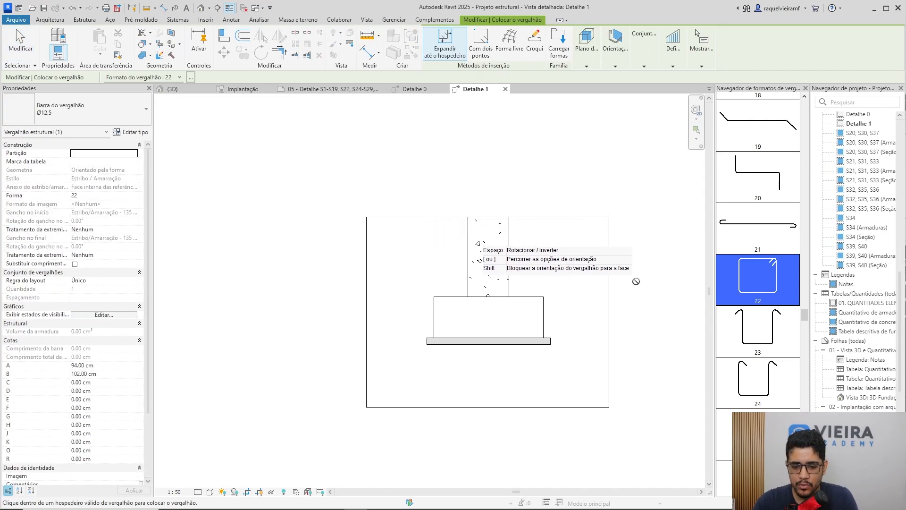
{"action": "scroll", "coordinate": [782, 286], "scroll_direction": "up", "scroll_amount": 8}
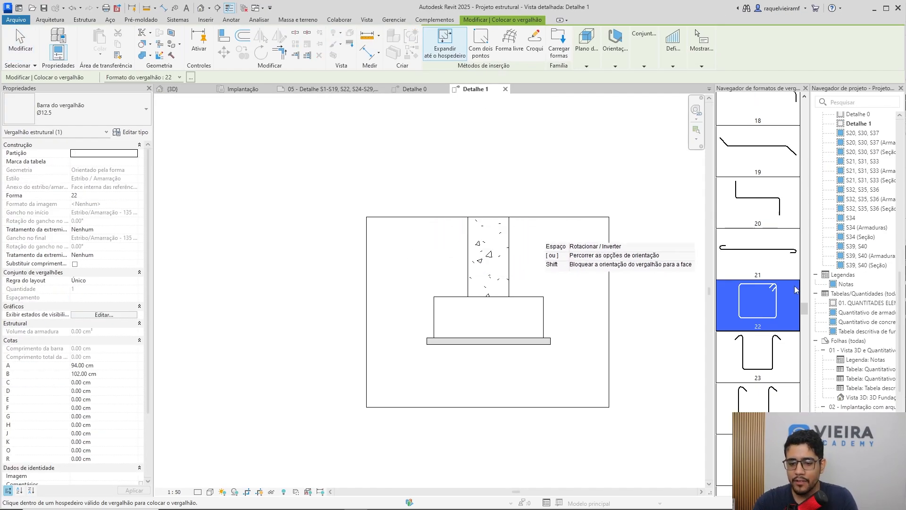
{"action": "scroll", "coordinate": [778, 273], "scroll_direction": "up", "scroll_amount": 8}
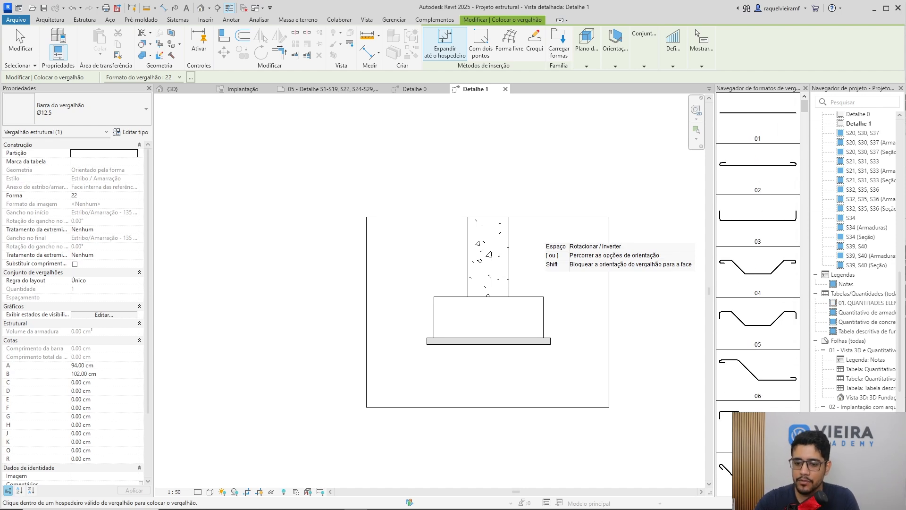
{"action": "left_click", "coordinate": [190, 77]}
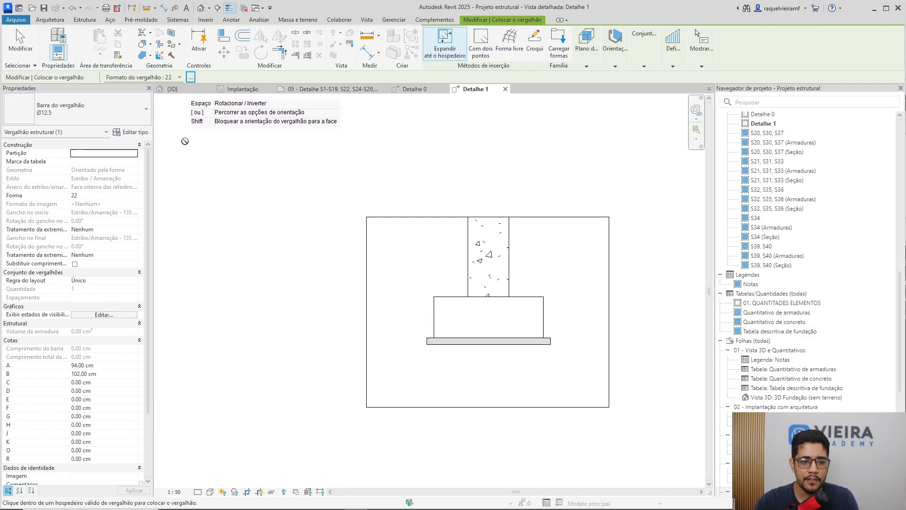
{"action": "left_click", "coordinate": [170, 77]}
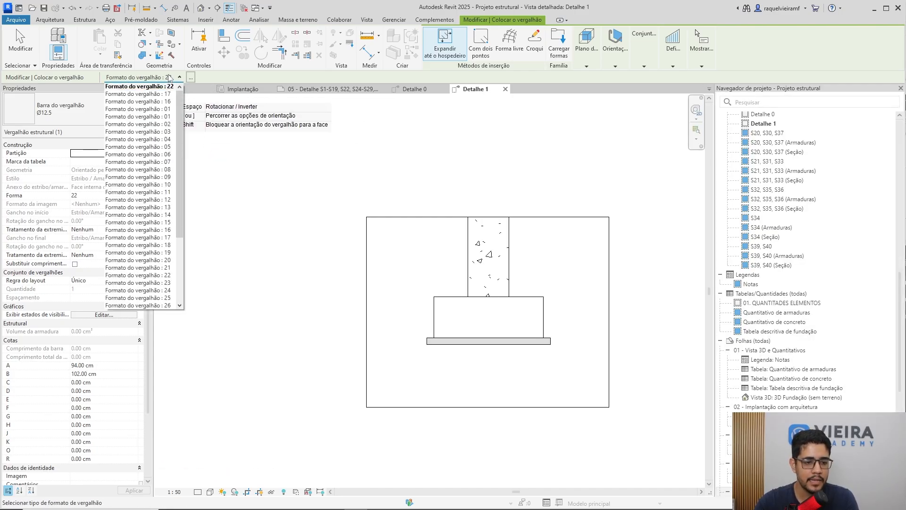
{"action": "left_click", "coordinate": [169, 78]}
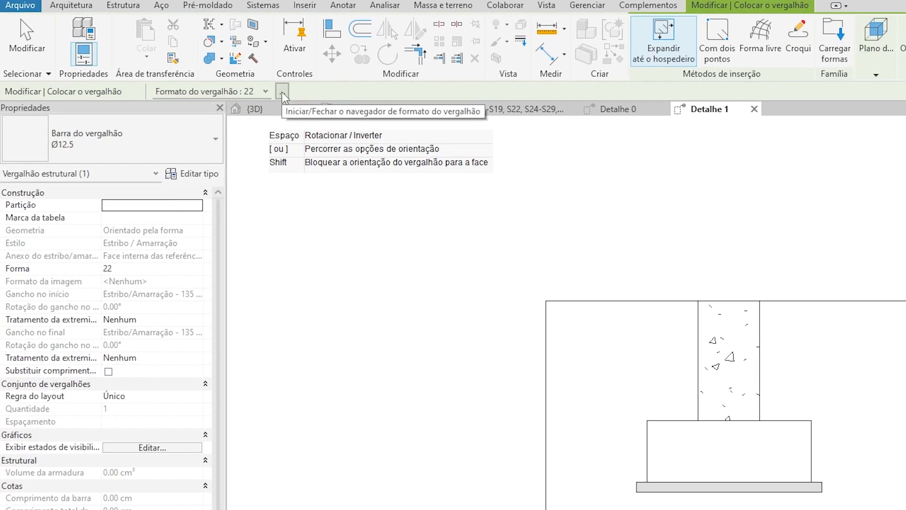
{"action": "left_click", "coordinate": [282, 91]}
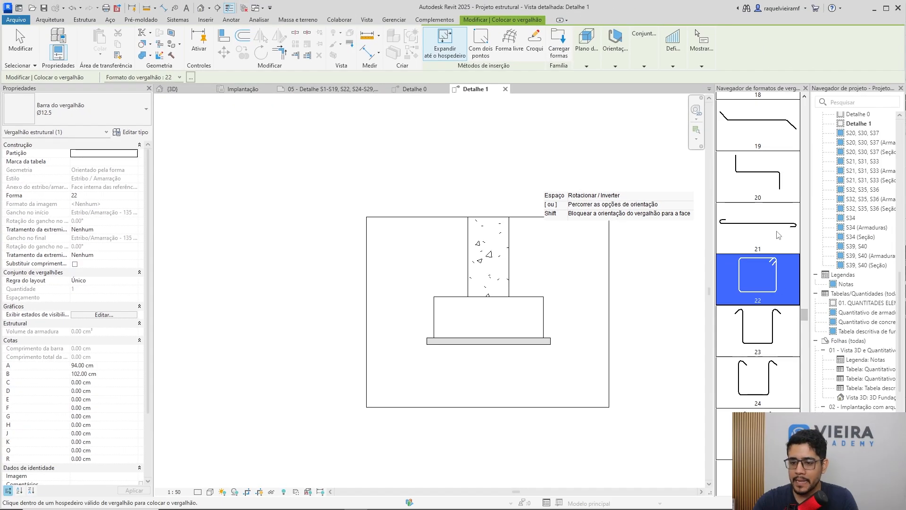
{"action": "scroll", "coordinate": [778, 234], "scroll_direction": "up", "scroll_amount": 5}
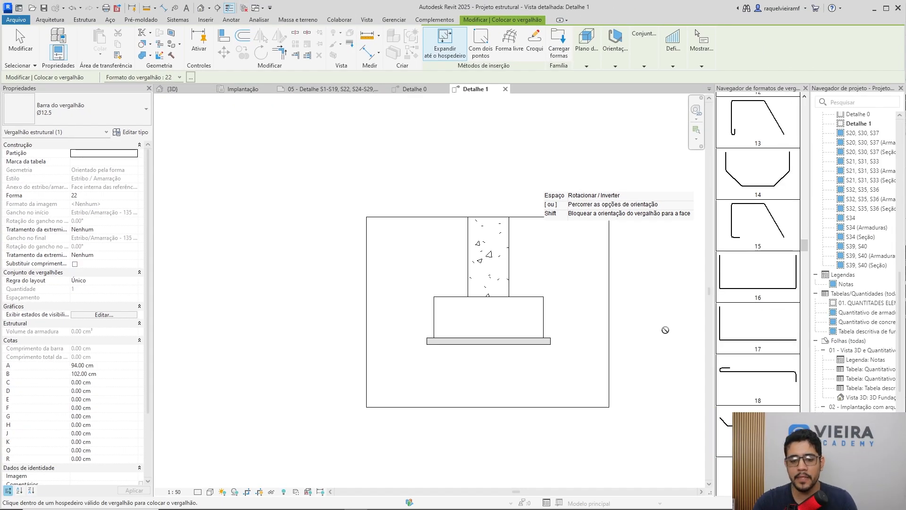
{"action": "scroll", "coordinate": [545, 327], "scroll_direction": "up", "scroll_amount": 2}
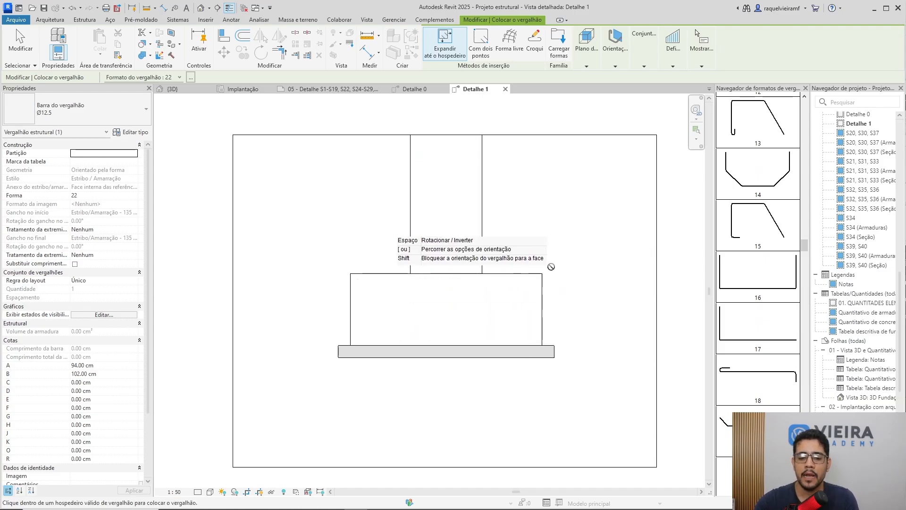
{"action": "middle_click_drag", "start_coordinate": [582, 286], "coordinate": [592, 276]}
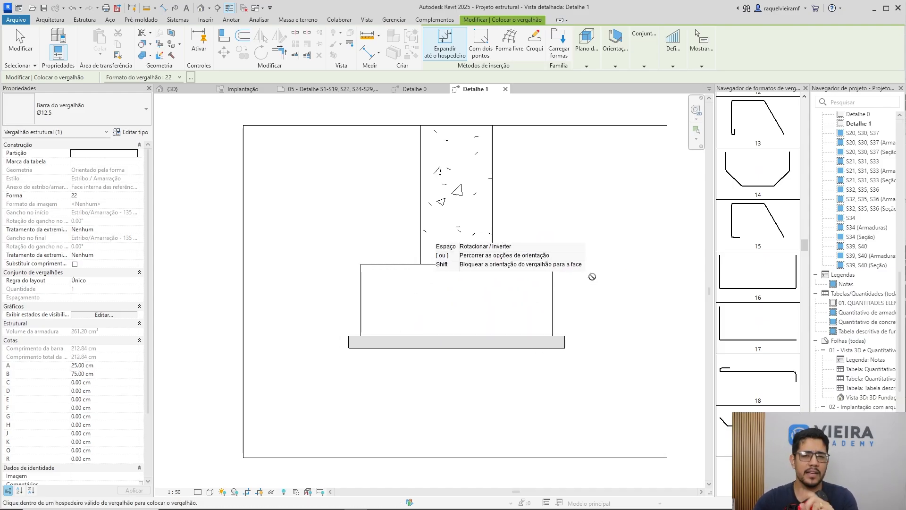
{"action": "key", "text": "Escape"}
{"action": "scroll", "coordinate": [607, 320], "scroll_direction": "down", "scroll_amount": 1}
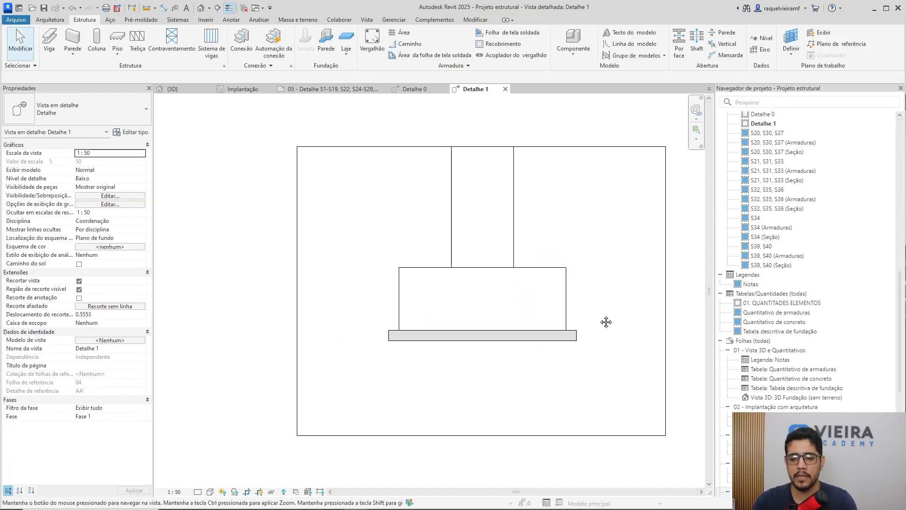
{"action": "left_click_drag", "start_coordinate": [716, 243], "coordinate": [742, 243]}
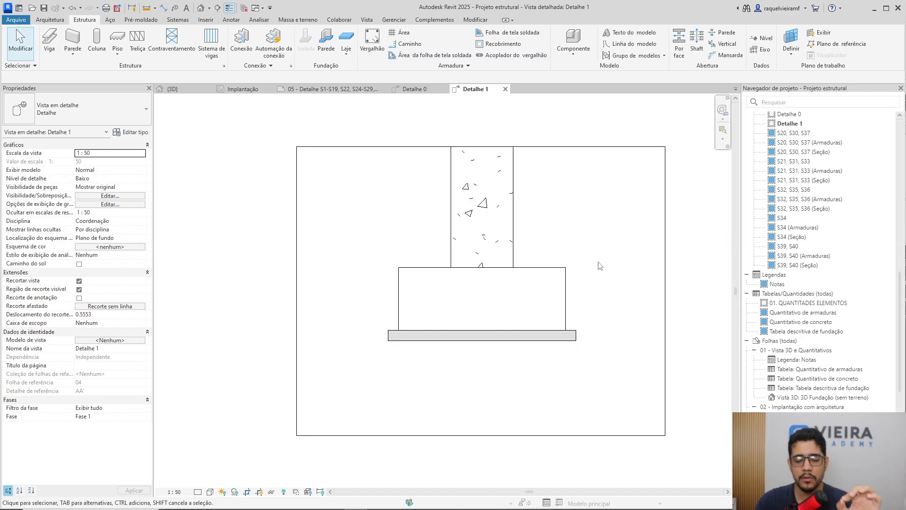
Select footing S7 and examine the rebar cover options available in its structural properties.
{"action": "left_click", "coordinate": [566, 277]}
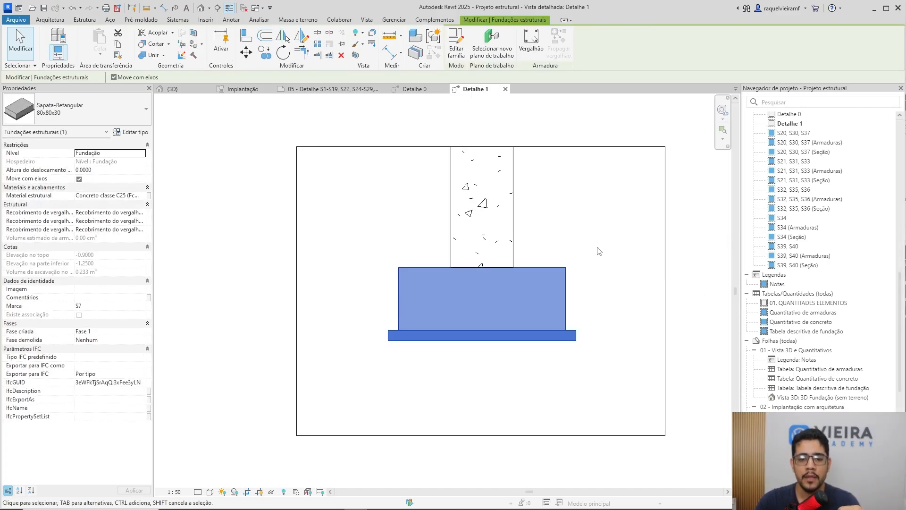
{"action": "key", "text": "Escape"}
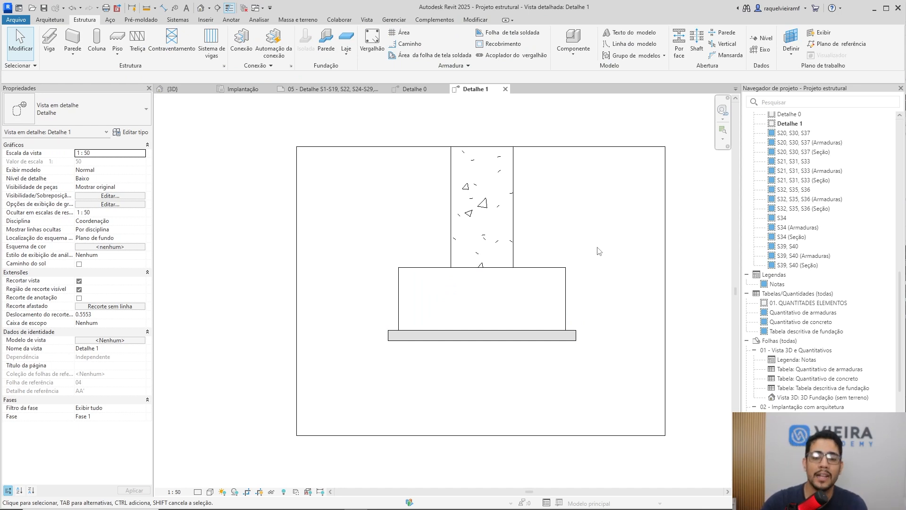
{"action": "left_click", "coordinate": [561, 273]}
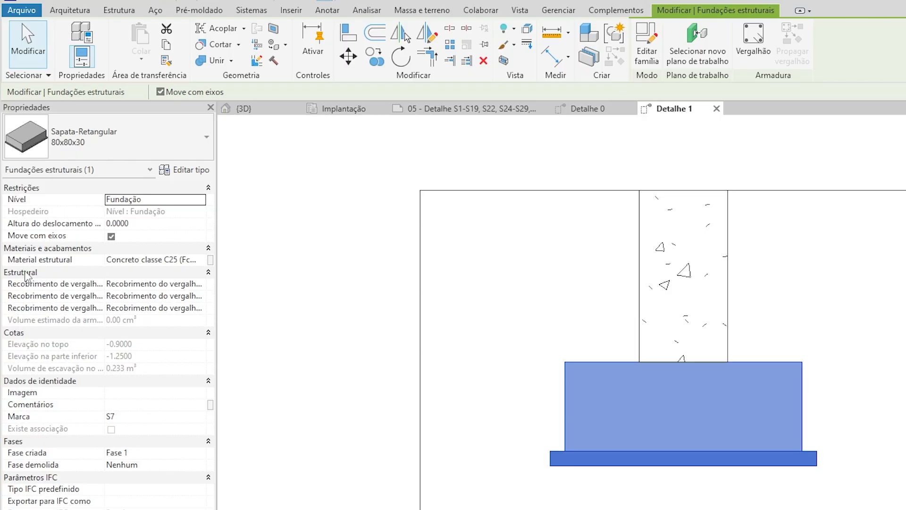
{"action": "left_click", "coordinate": [200, 284]}
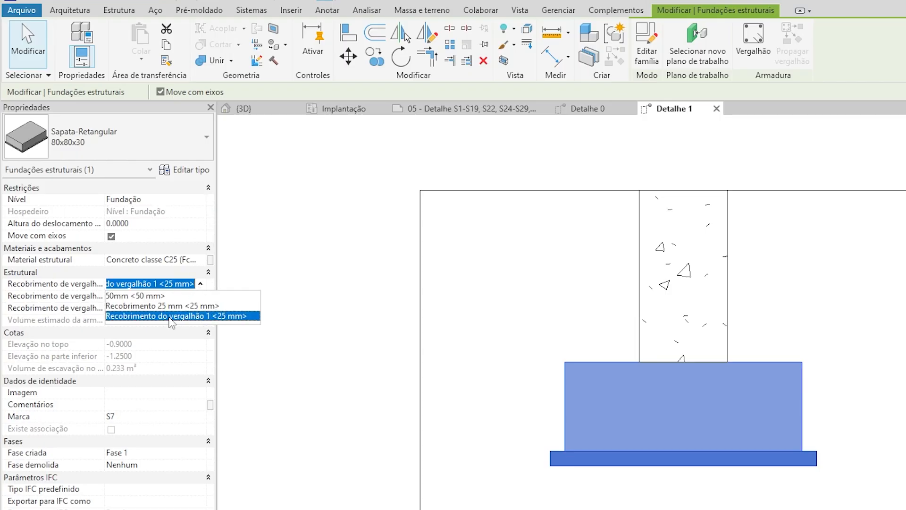
{"action": "left_click", "coordinate": [135, 284]}
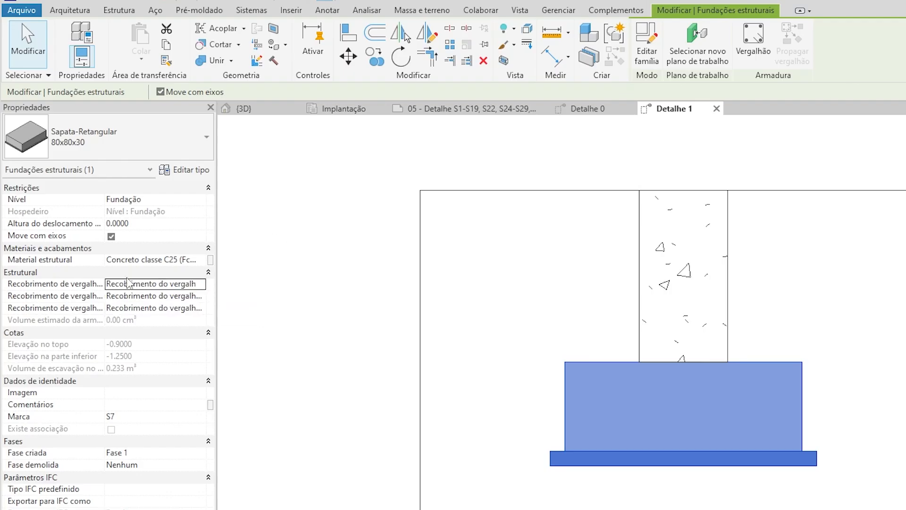
{"action": "left_click", "coordinate": [339, 215]}
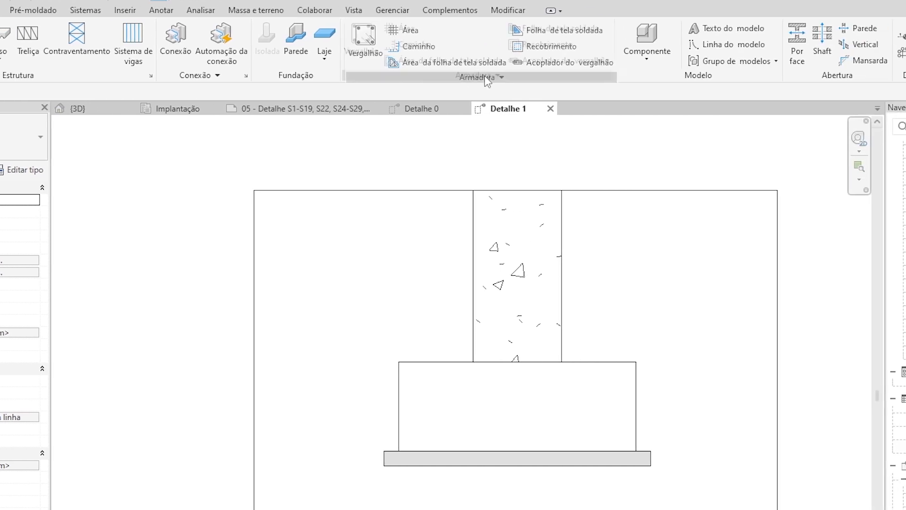
Add a new entry to the rebar cover settings and set its description to 40mm.
{"action": "left_click", "coordinate": [483, 77]}
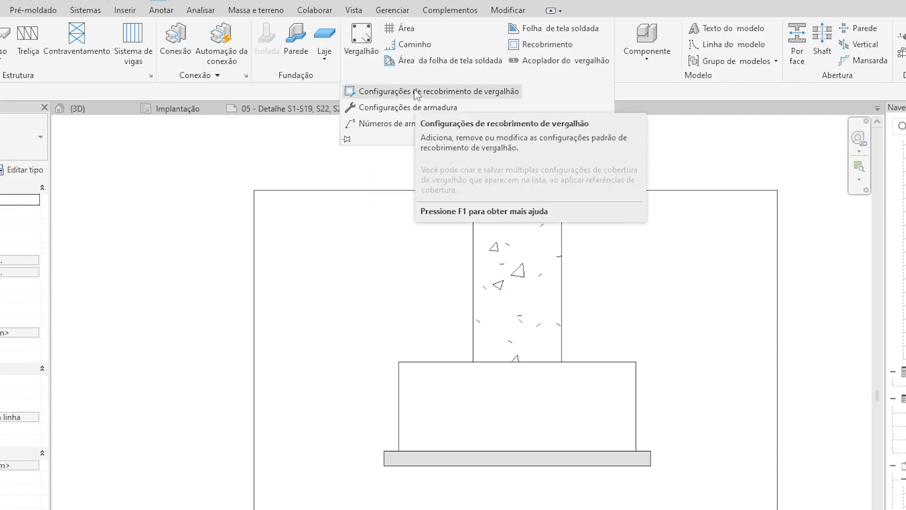
{"action": "left_click", "coordinate": [417, 93]}
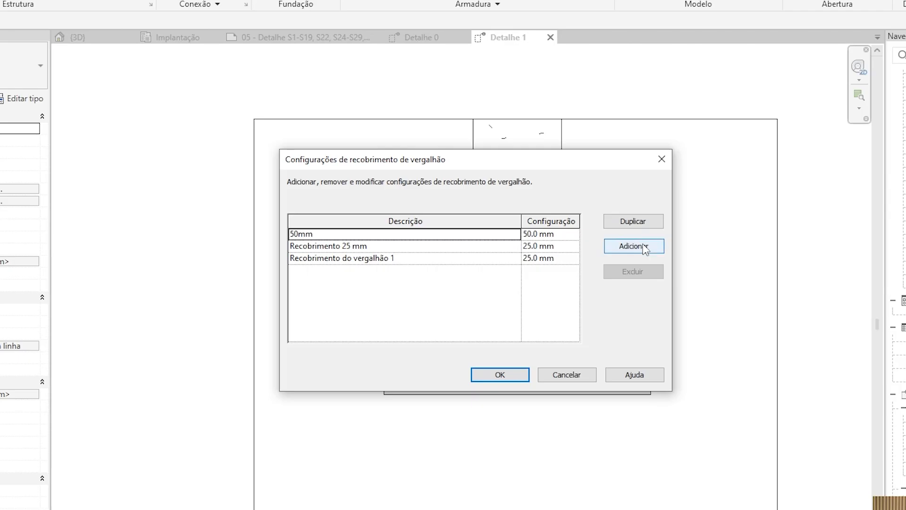
{"action": "left_click", "coordinate": [633, 284]}
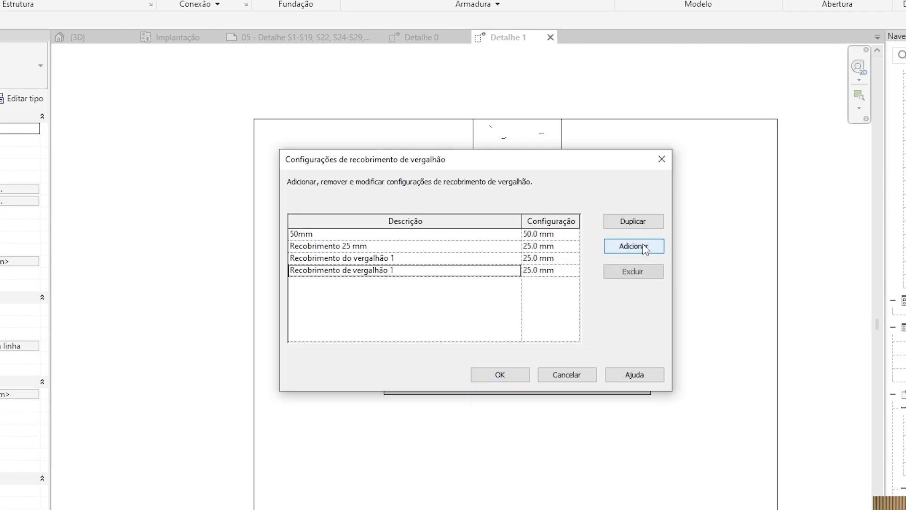
{"action": "left_click", "coordinate": [421, 268]}
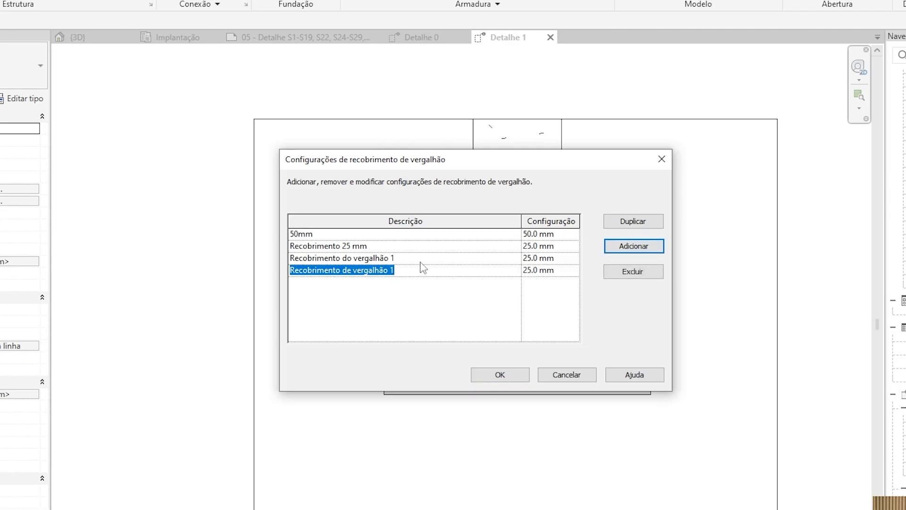
{"action": "type", "text": "5cm"}
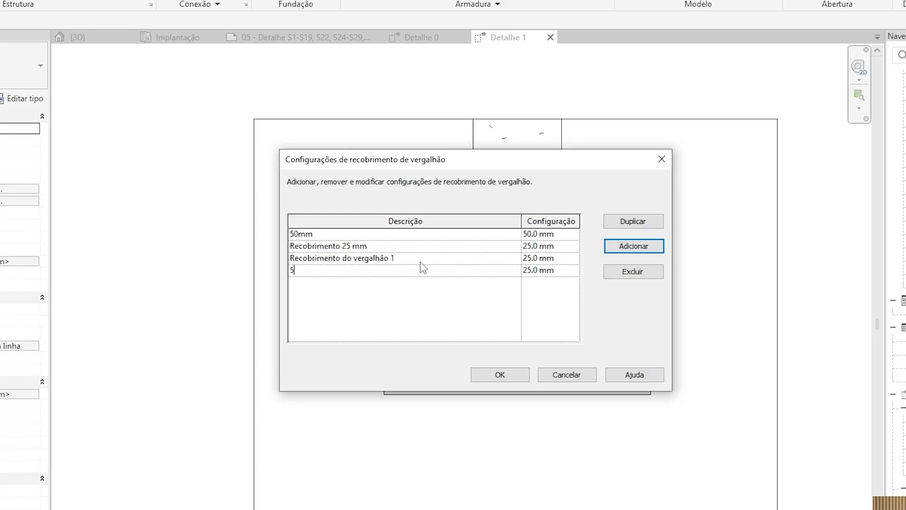
{"action": "key", "text": "BackSpace"}
{"action": "key", "text": "BackSpace"}
{"action": "key", "text": "BackSpace"}
{"action": "type", "text": "50m"}
{"action": "key", "text": "BackSpace"}
{"action": "key", "text": "BackSpace"}
{"action": "key", "text": "BackSpace"}
{"action": "type", "text": "40mm"}
{"action": "left_click", "coordinate": [405, 306]}
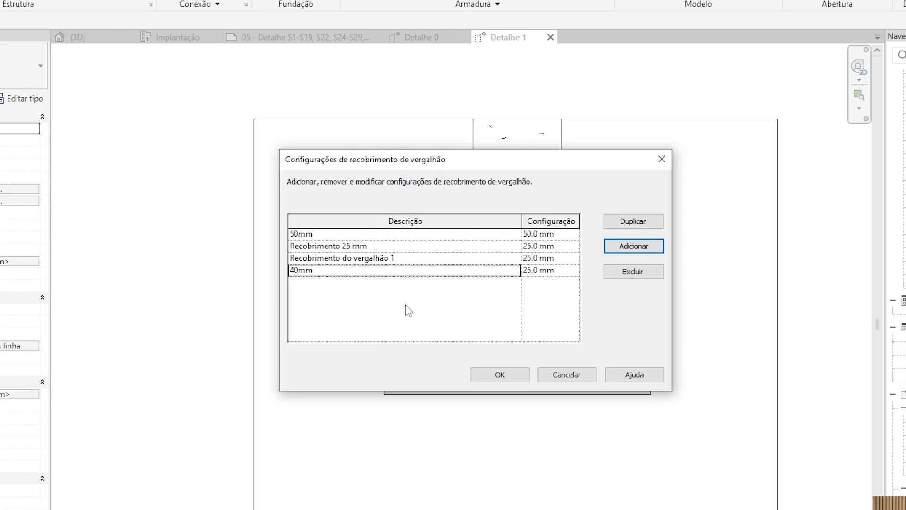
Set the cover distance of the 40mm entry to 40 mm and accept the rebar cover settings.
{"action": "left_click", "coordinate": [562, 271]}
{"action": "type", "text": "40"}
{"action": "left_click", "coordinate": [538, 258]}
{"action": "left_click", "coordinate": [505, 259]}
{"action": "left_click", "coordinate": [508, 271]}
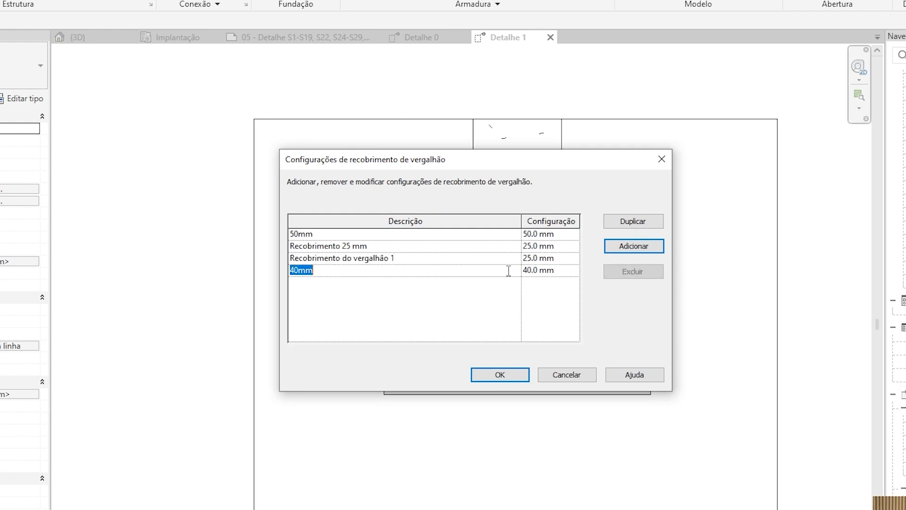
{"action": "left_click", "coordinate": [505, 374]}
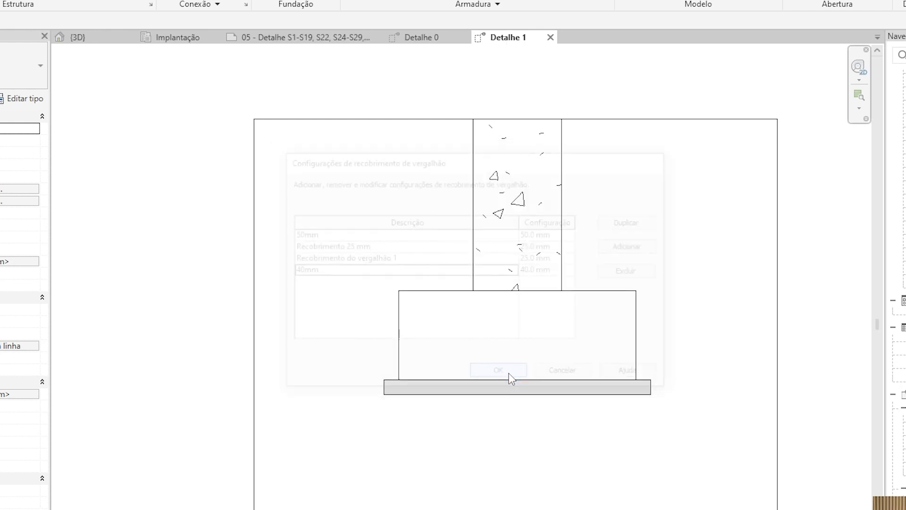
Select footing S7 in the section view and set all three of its rebar covers to 50mm <50 mm>.
{"action": "left_click", "coordinate": [449, 310]}
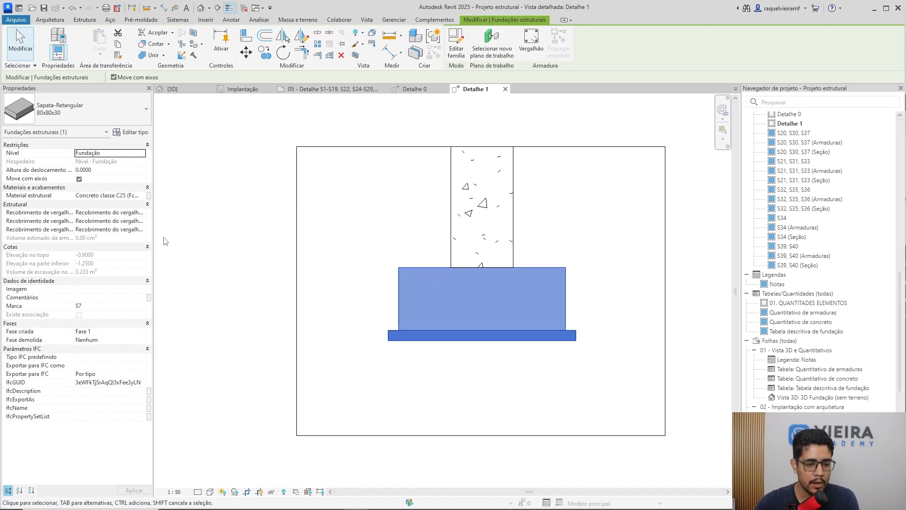
{"action": "left_click", "coordinate": [143, 213]}
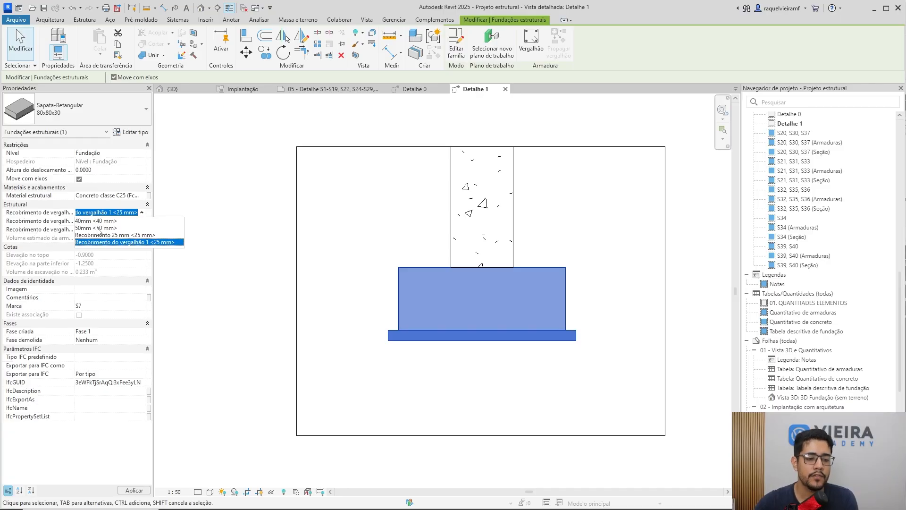
{"action": "left_click", "coordinate": [97, 228]}
{"action": "left_click", "coordinate": [142, 221]}
{"action": "left_click", "coordinate": [142, 221]}
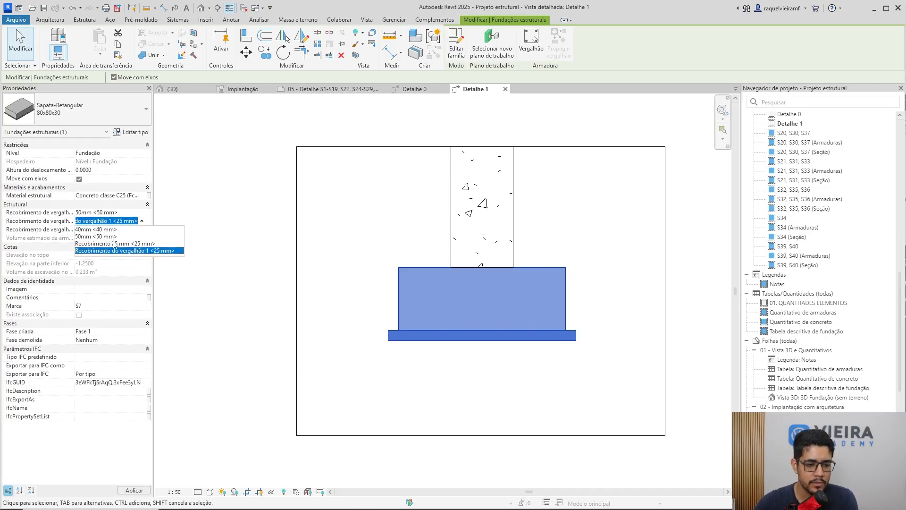
{"action": "left_click", "coordinate": [108, 237]}
{"action": "left_click", "coordinate": [141, 230]}
{"action": "left_click", "coordinate": [98, 246]}
{"action": "left_click", "coordinate": [215, 224]}
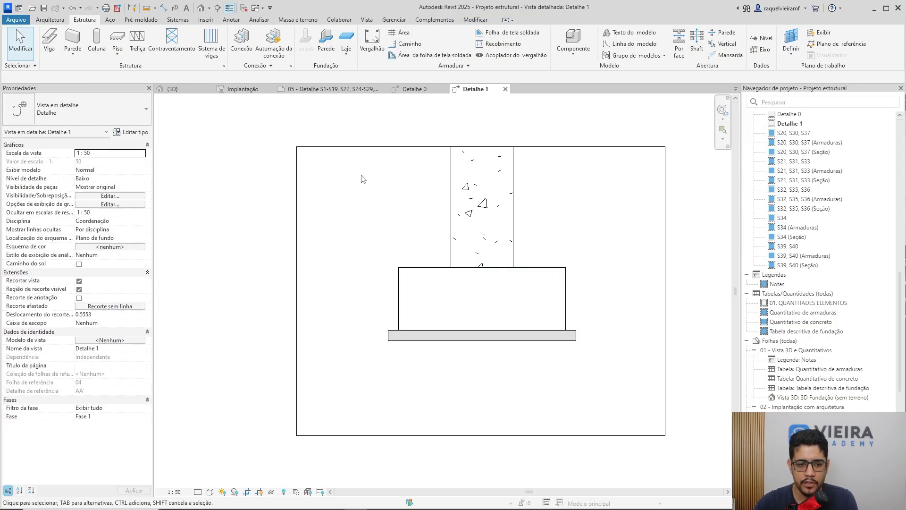
Start structural rebar placement and choose the U-shaped rebar shape 16.
{"action": "left_click", "coordinate": [374, 45]}
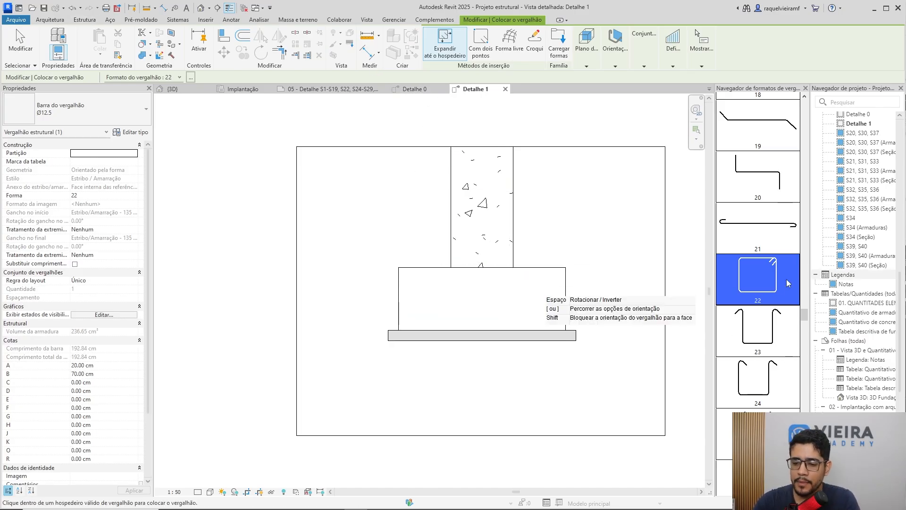
{"action": "scroll", "coordinate": [760, 283], "scroll_direction": "up", "scroll_amount": 5}
{"action": "scroll", "coordinate": [775, 293], "scroll_direction": "down", "scroll_amount": 1}
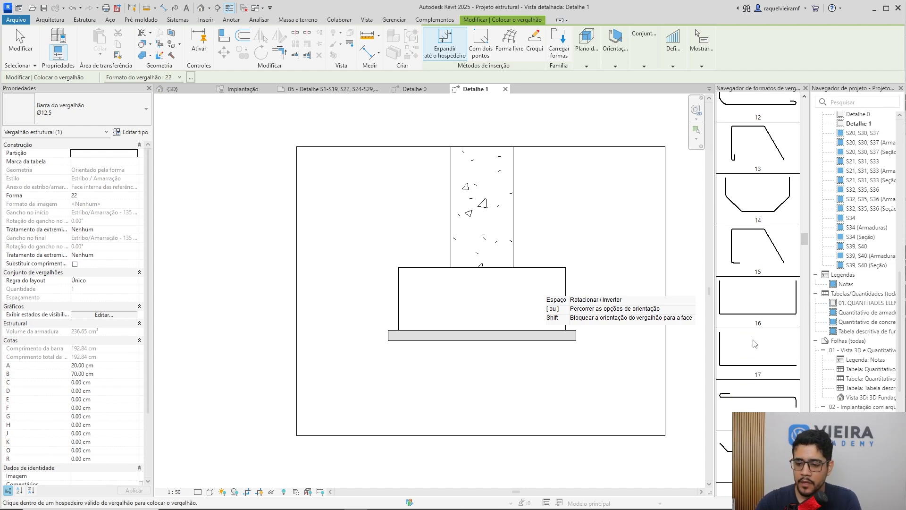
{"action": "left_click", "coordinate": [761, 300]}
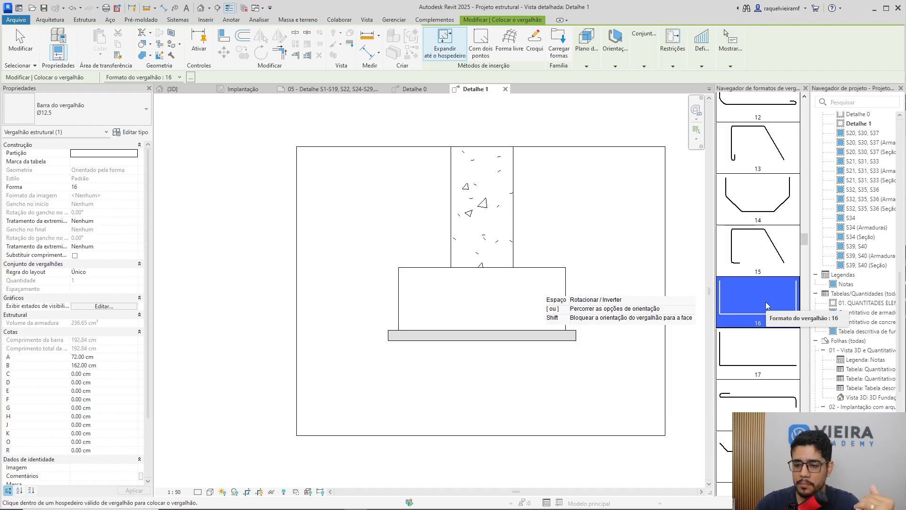
{"action": "scroll", "coordinate": [767, 306], "scroll_direction": "up", "scroll_amount": 2}
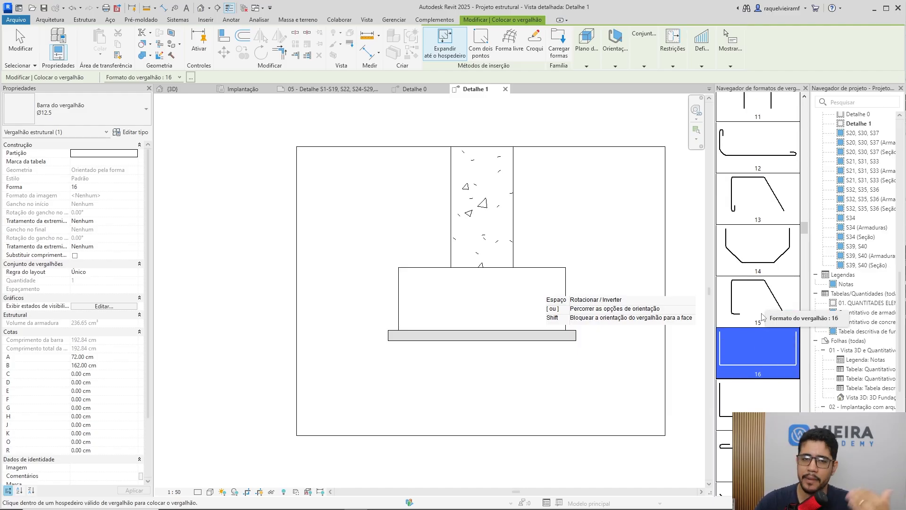
{"action": "scroll", "coordinate": [763, 316], "scroll_direction": "up", "scroll_amount": 2}
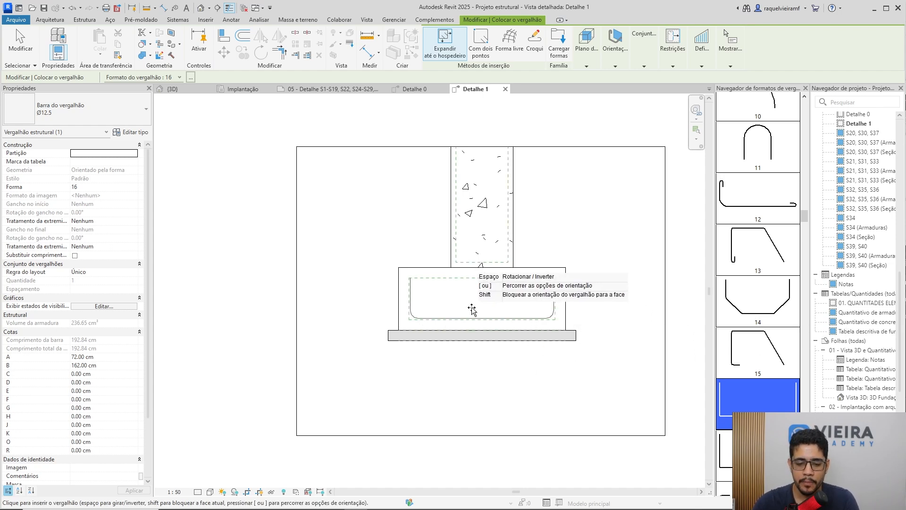
Set the section view's detail level to Alto.
{"action": "scroll", "coordinate": [476, 313], "scroll_direction": "up", "scroll_amount": 3}
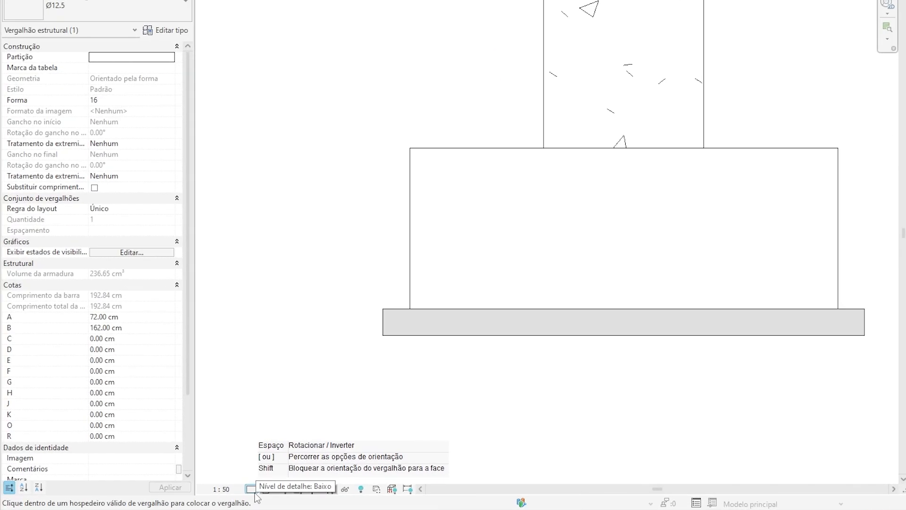
{"action": "left_click", "coordinate": [198, 491]}
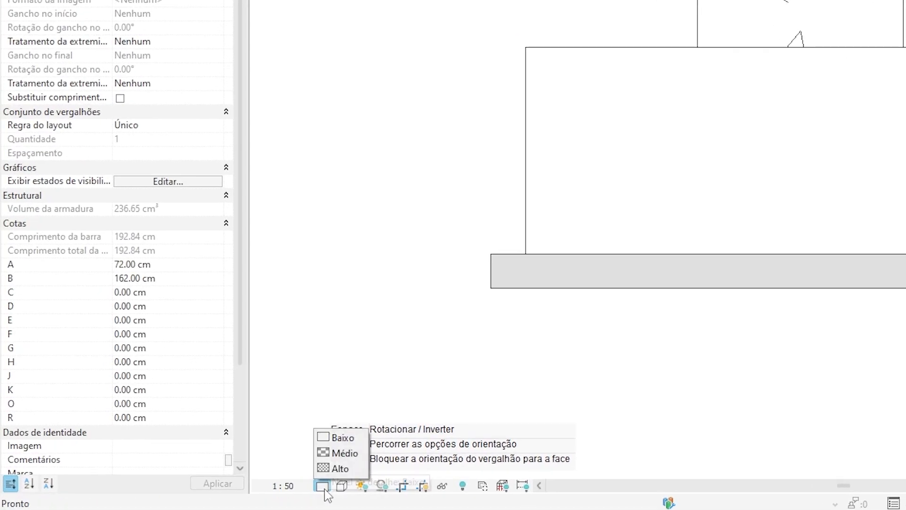
{"action": "left_click", "coordinate": [342, 469]}
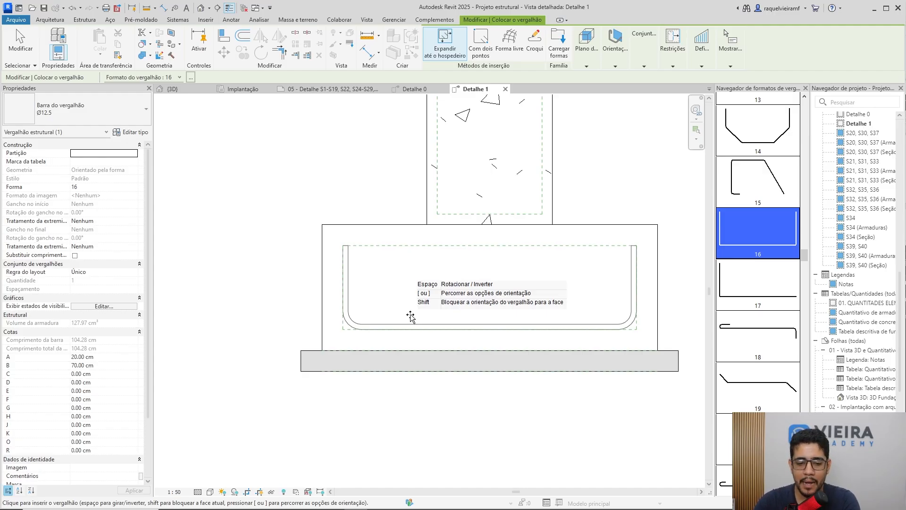
Set the rebar type to Ø10 and try rotating the bar preview inside the footing.
{"action": "left_click", "coordinate": [75, 109]}
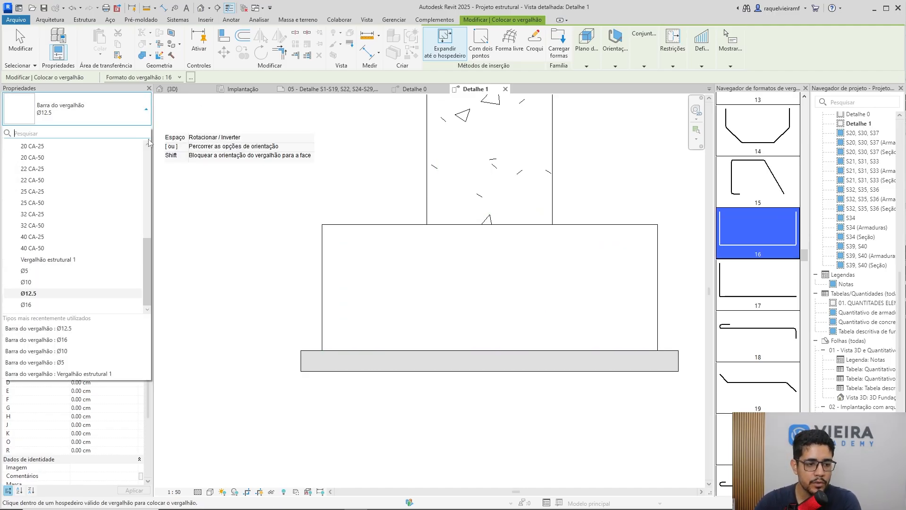
{"action": "scroll", "coordinate": [73, 265], "scroll_direction": "up", "scroll_amount": 3}
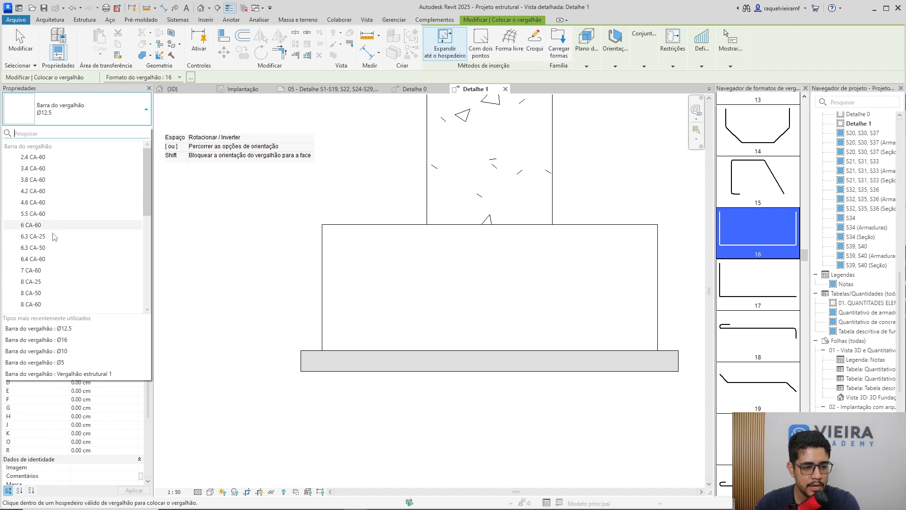
{"action": "scroll", "coordinate": [54, 261], "scroll_direction": "down", "scroll_amount": 1}
{"action": "scroll", "coordinate": [55, 260], "scroll_direction": "down", "scroll_amount": 2}
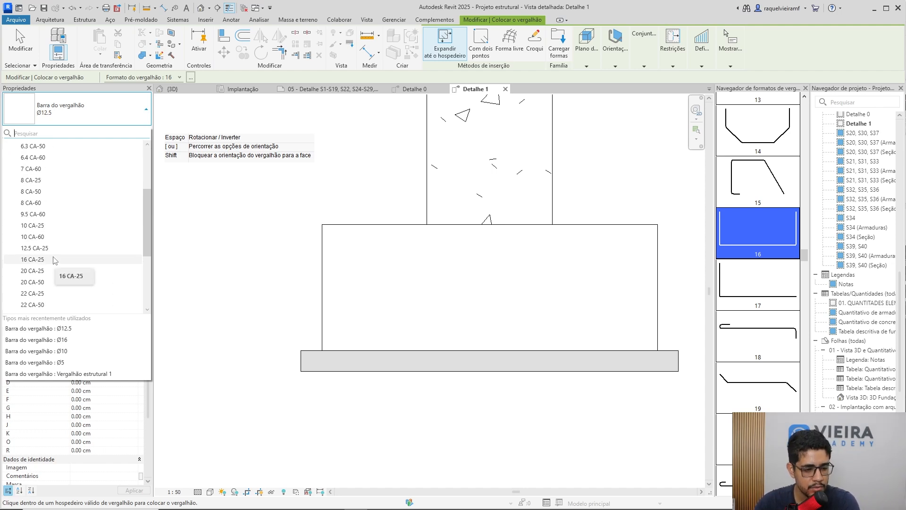
{"action": "scroll", "coordinate": [55, 256], "scroll_direction": "down", "scroll_amount": 1}
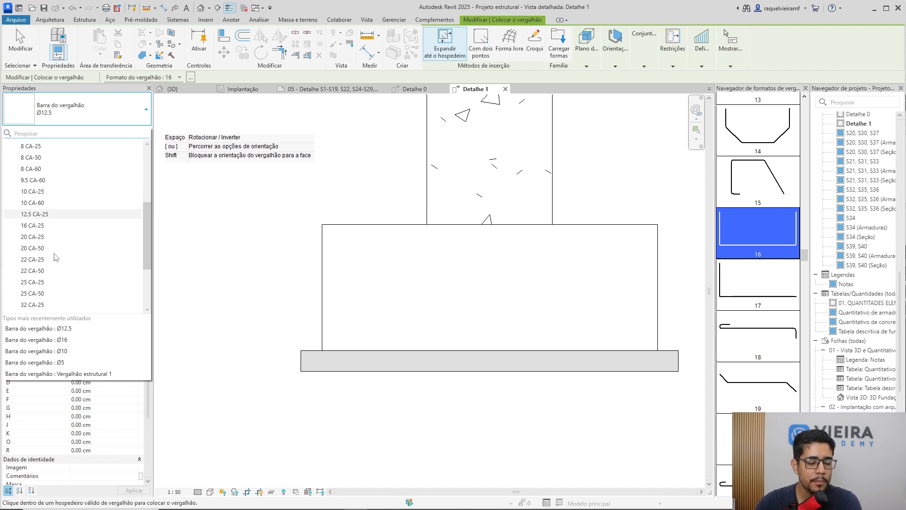
{"action": "scroll", "coordinate": [56, 257], "scroll_direction": "down", "scroll_amount": 3}
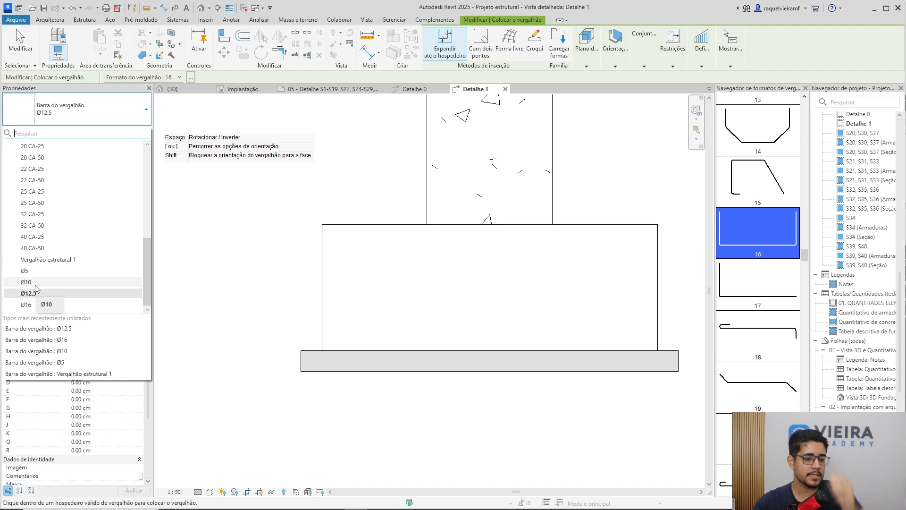
{"action": "left_click", "coordinate": [34, 283]}
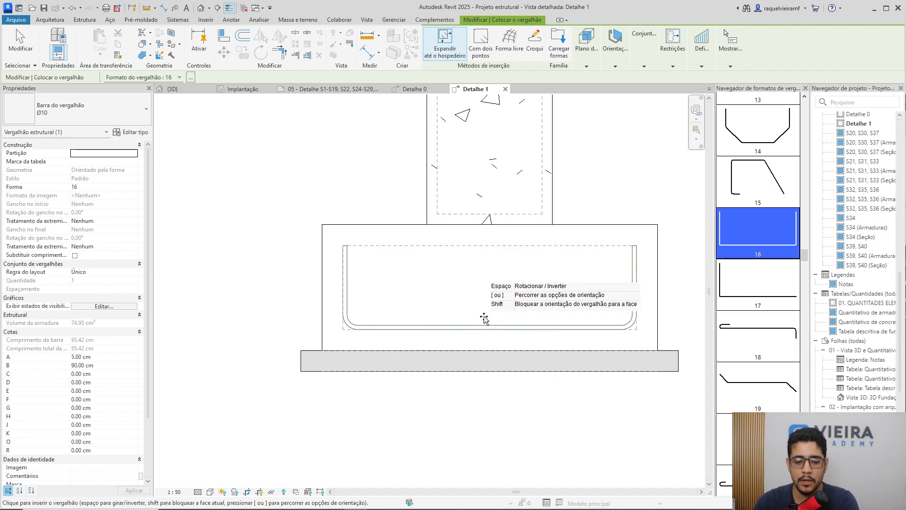
{"action": "key", "text": "space"}
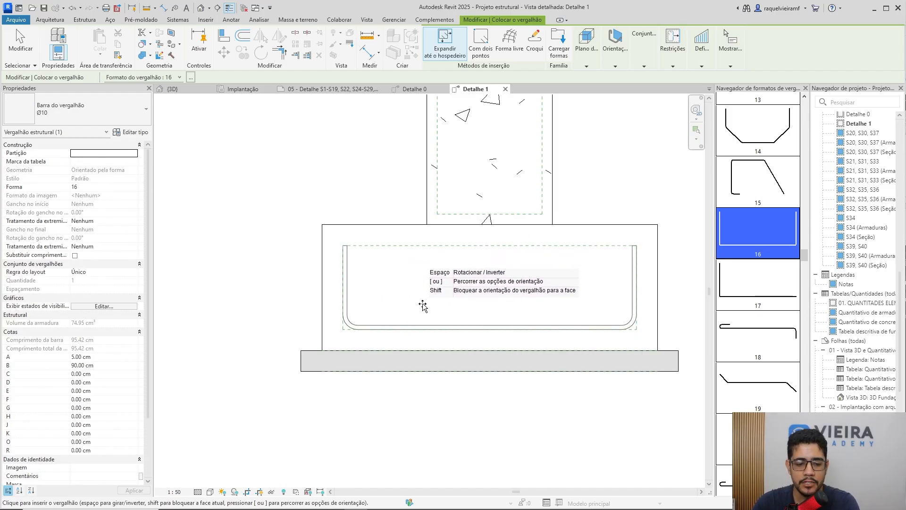
{"action": "mouse_move", "coordinate": [593, 51]}
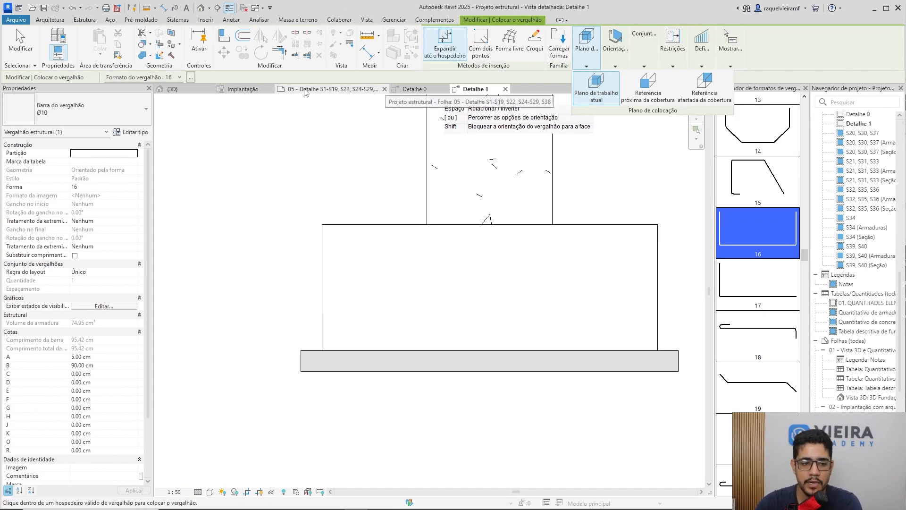
In plan view Detalhe 0, move the section line to the column's right edge, extend its lower segment upward, and reopen the section view.
{"action": "left_click", "coordinate": [408, 89]}
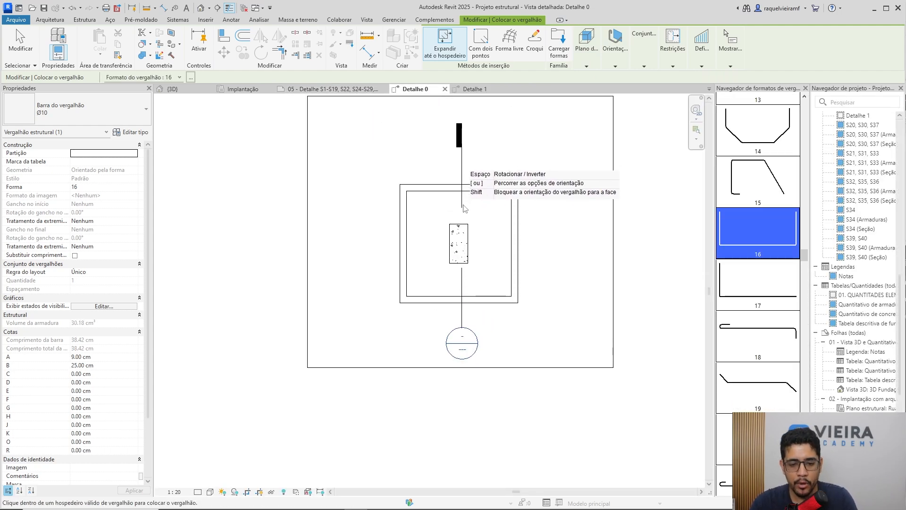
{"action": "key", "text": "Escape"}
{"action": "left_click", "coordinate": [462, 175]}
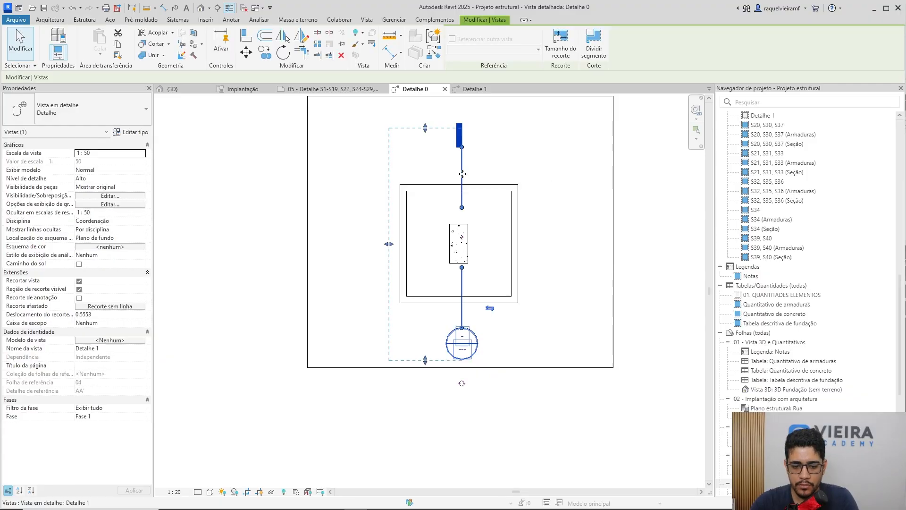
{"action": "left_click_drag", "start_coordinate": [469, 174], "coordinate": [469, 176]}
{"action": "left_click_drag", "start_coordinate": [470, 269], "coordinate": [475, 222]}
{"action": "key", "text": "Escape"}
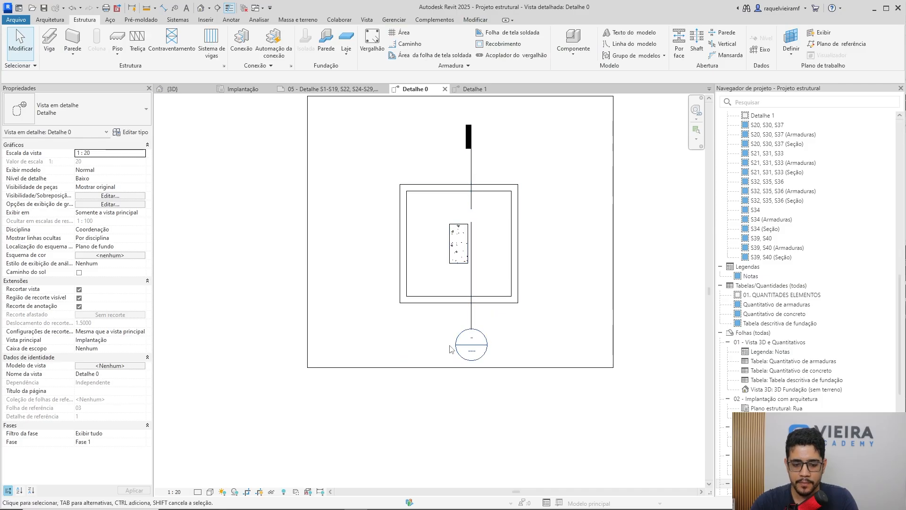
{"action": "double_click", "coordinate": [459, 348]}
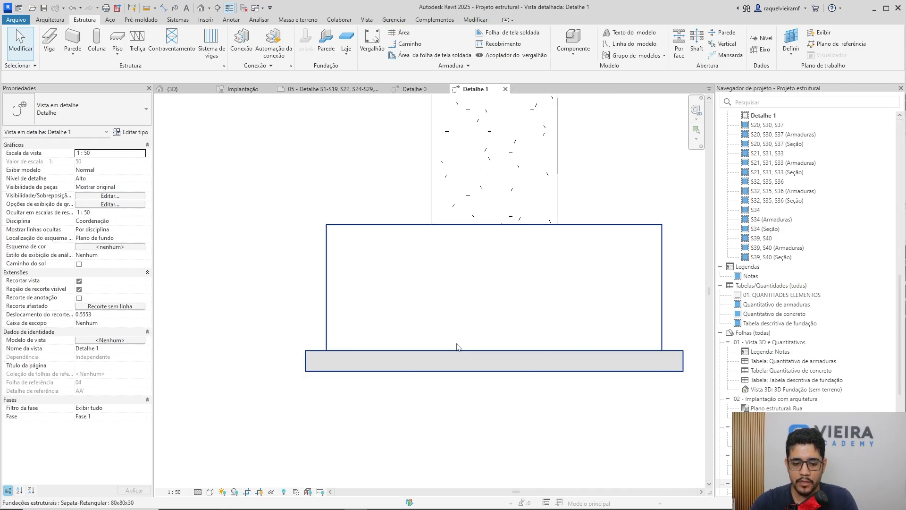
Restart rebar placement and try previewing the shape 16 bar in the footing with the orientation parallel to the work plane.
{"action": "left_click", "coordinate": [372, 42]}
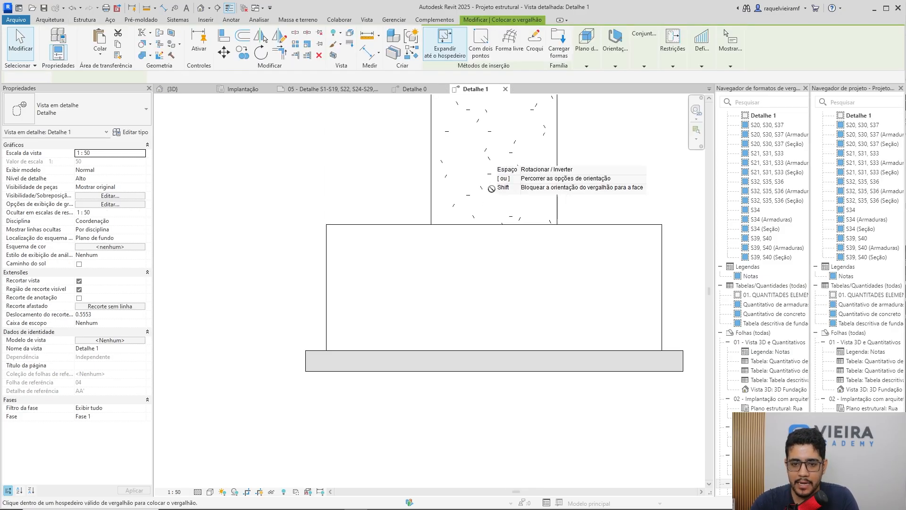
{"action": "scroll", "coordinate": [480, 196], "scroll_direction": "down", "scroll_amount": 3}
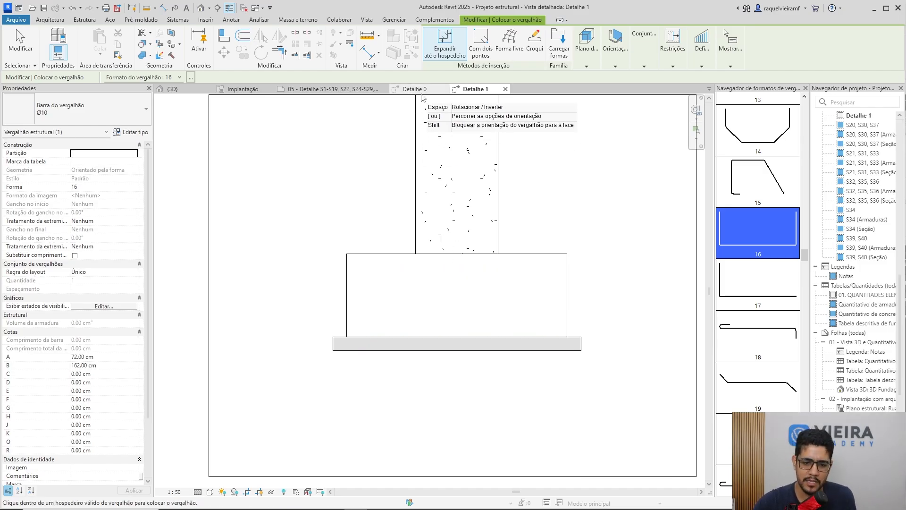
{"action": "mouse_move", "coordinate": [595, 47]}
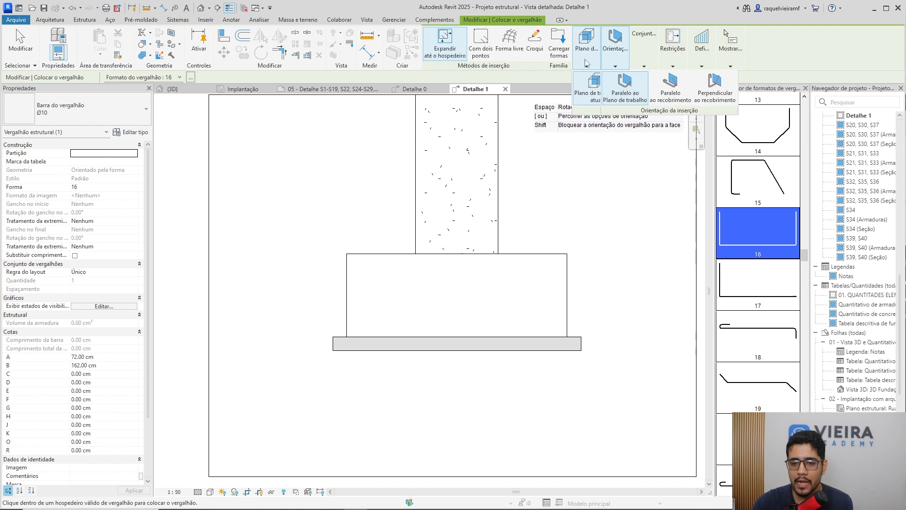
{"action": "left_click", "coordinate": [632, 89]}
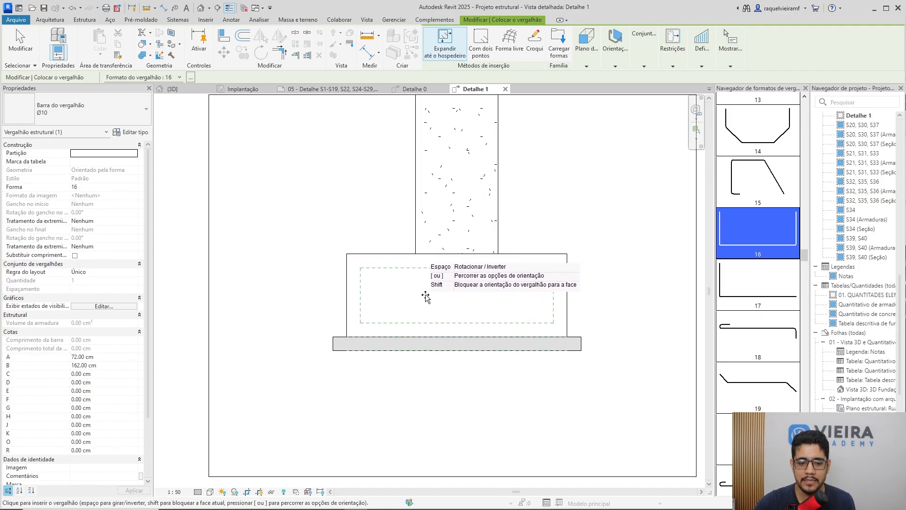
{"action": "left_click", "coordinate": [587, 61]}
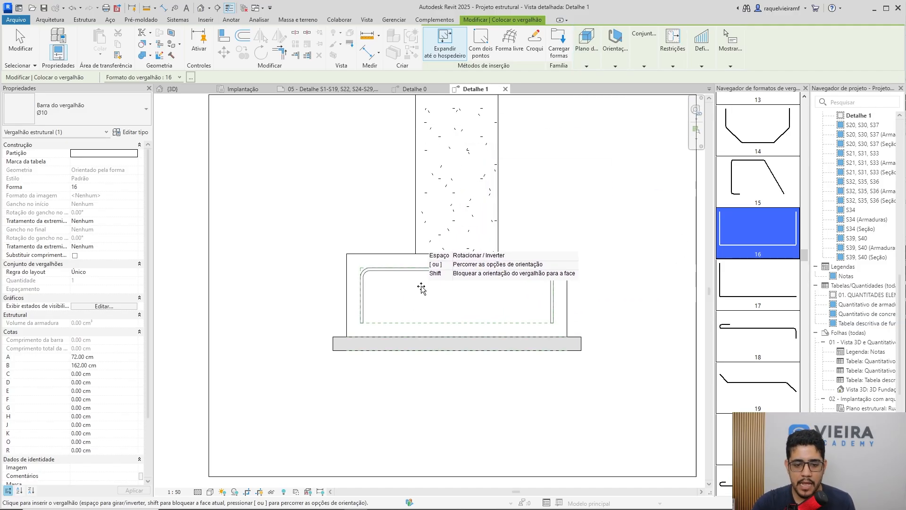
Leave rebar placement, move the section line in Detalhe 0 back toward the column's centre, and reopen section view Detalhe 1.
{"action": "left_click", "coordinate": [415, 88]}
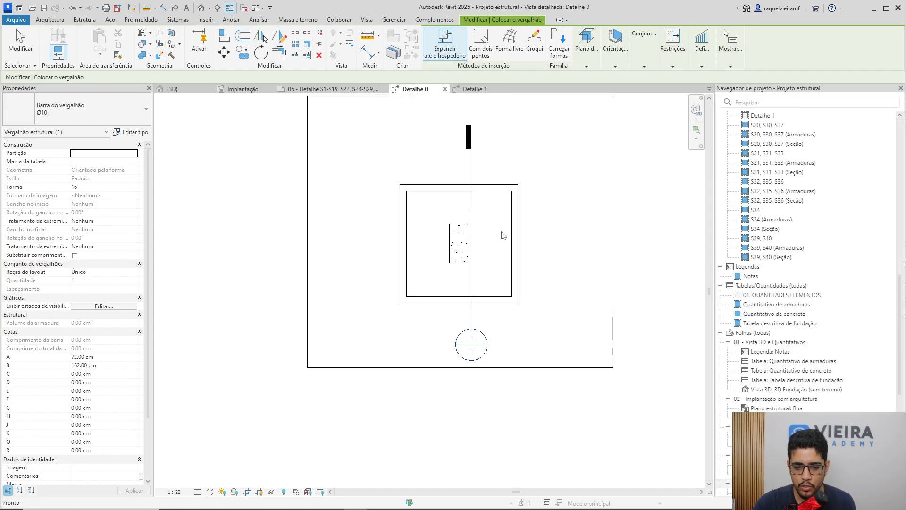
{"action": "key", "text": "Escape"}
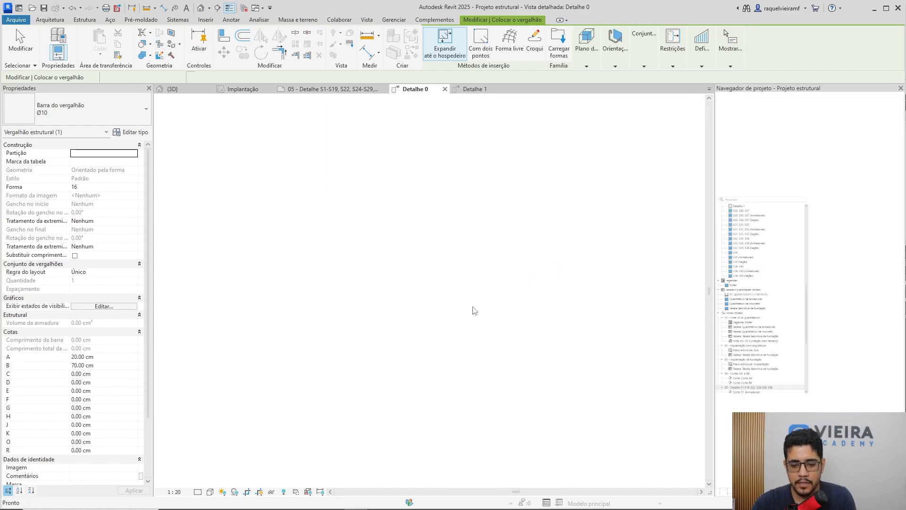
{"action": "left_click", "coordinate": [465, 308]}
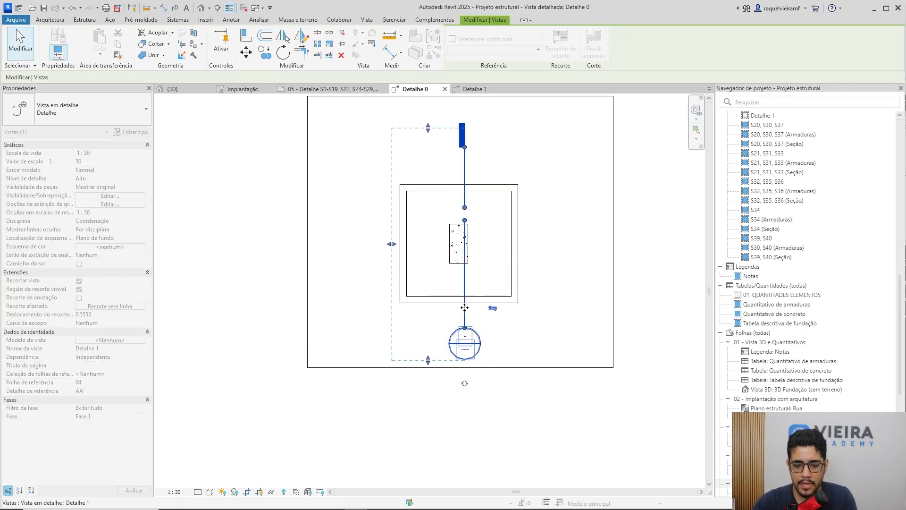
{"action": "double_click", "coordinate": [465, 308]}
{"action": "middle_click_drag", "start_coordinate": [554, 235], "coordinate": [533, 282]}
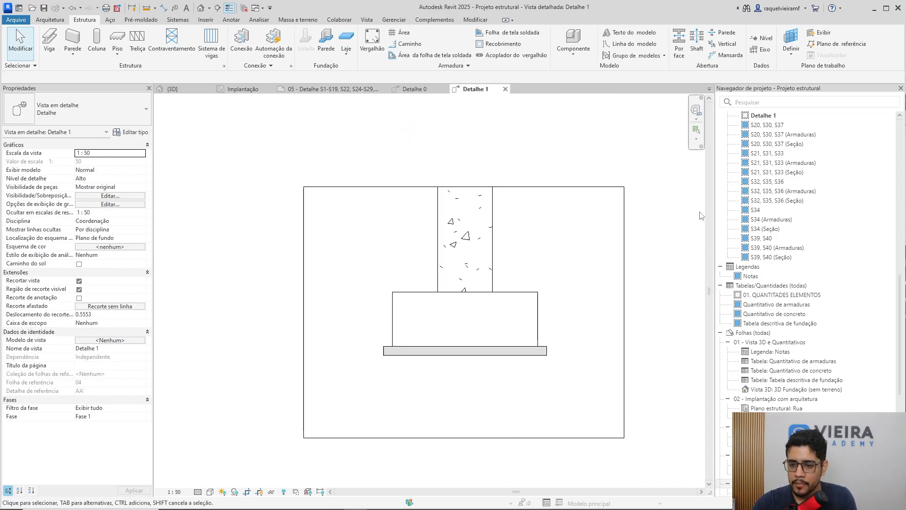
Place a shape 16 Ø10 bar inside the footing in section view Detalhe 1, with its horizontal leg along the bottom.
{"action": "left_click", "coordinate": [372, 41]}
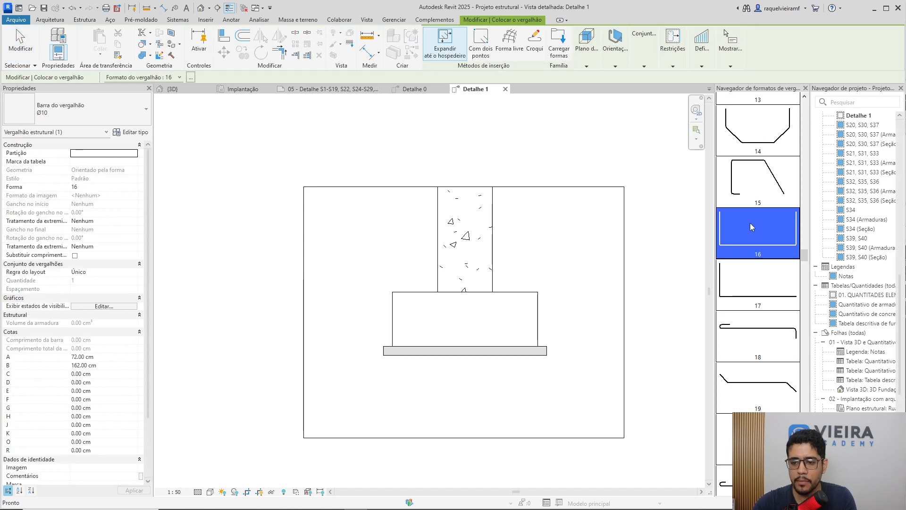
{"action": "scroll", "coordinate": [454, 335], "scroll_direction": "up", "scroll_amount": 2}
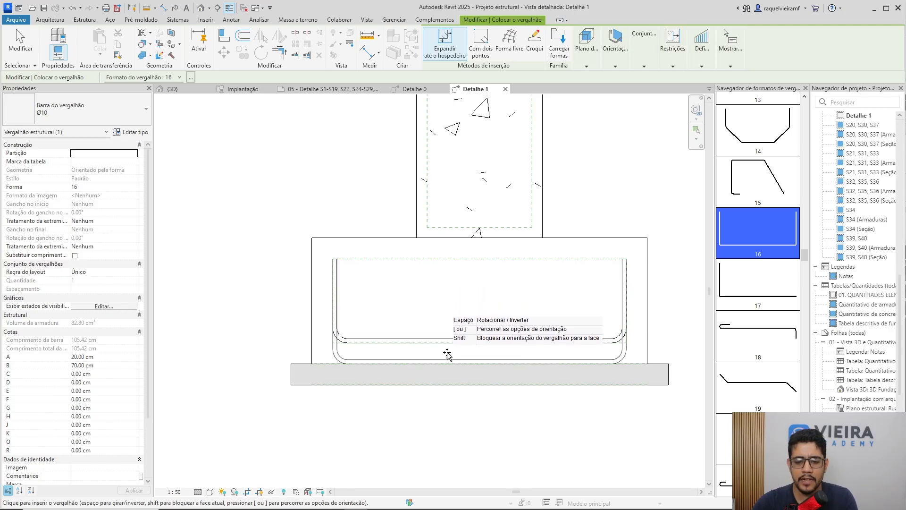
{"action": "left_click", "coordinate": [430, 358]}
{"action": "key", "text": "Escape"}
{"action": "left_click", "coordinate": [438, 339]}
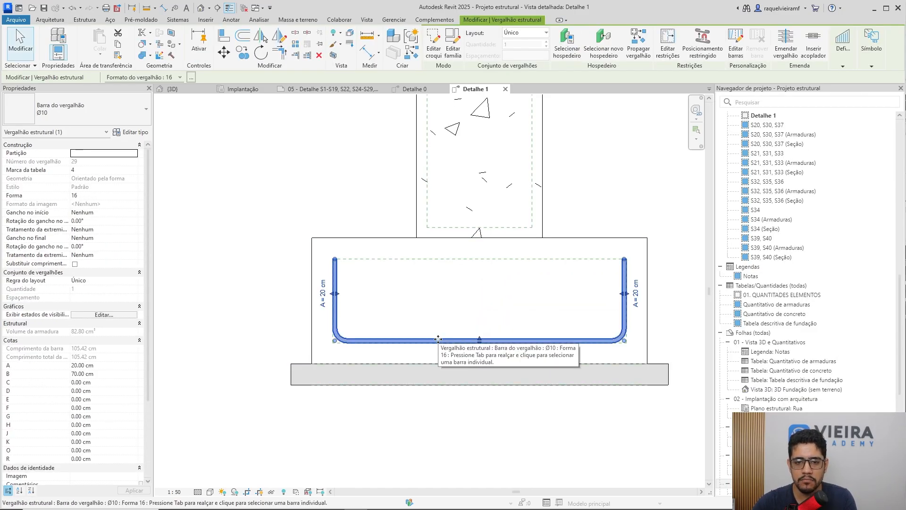
{"action": "left_click", "coordinate": [375, 104]}
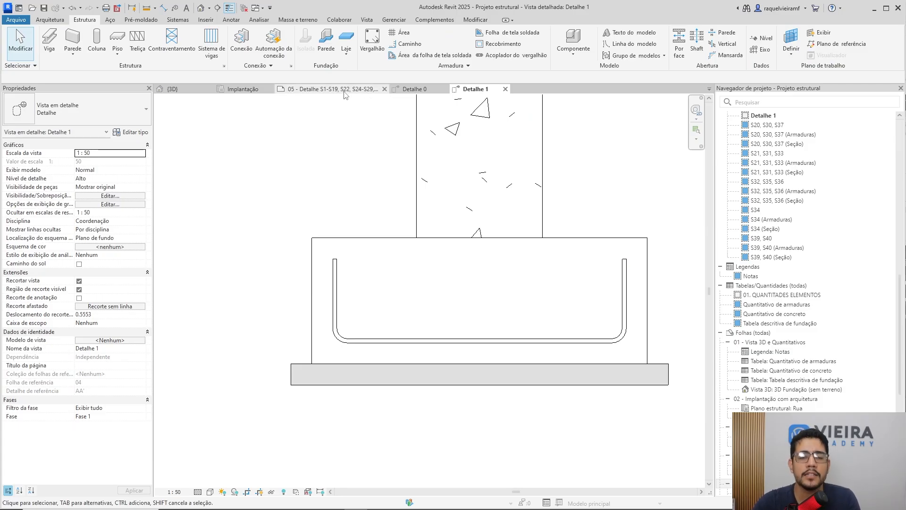
Open the {3D} view, zoom out to the whole foundation model, and duplicate the view.
{"action": "left_click", "coordinate": [172, 89]}
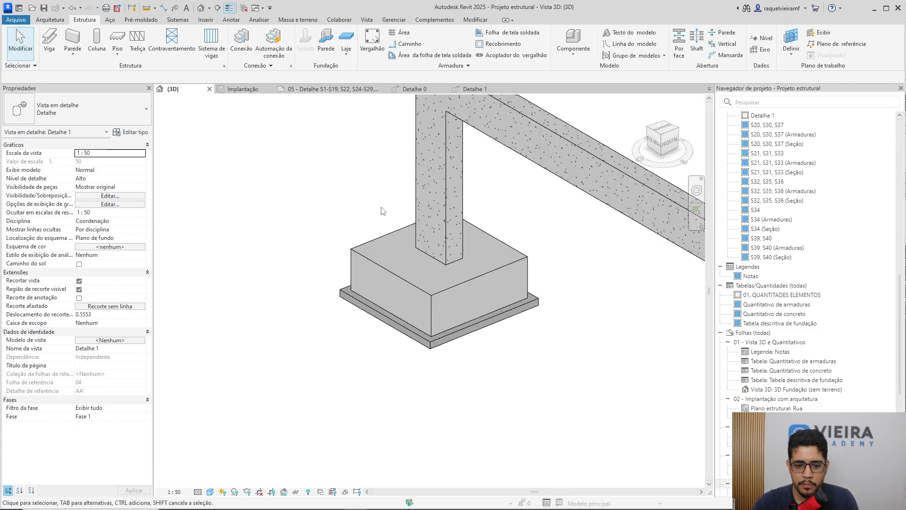
{"action": "scroll", "coordinate": [457, 262], "scroll_direction": "down", "scroll_amount": 6}
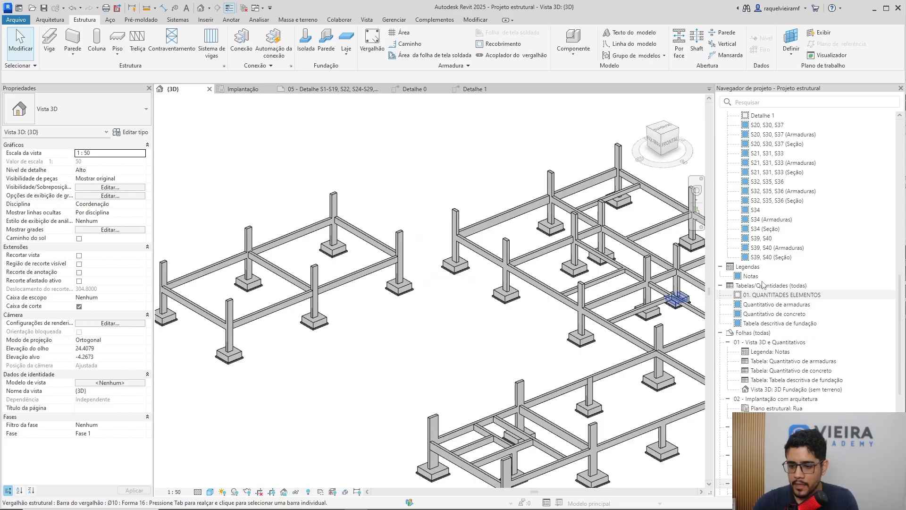
{"action": "scroll", "coordinate": [787, 332], "scroll_direction": "up", "scroll_amount": 8}
{"action": "scroll", "coordinate": [787, 332], "scroll_direction": "down", "scroll_amount": 8}
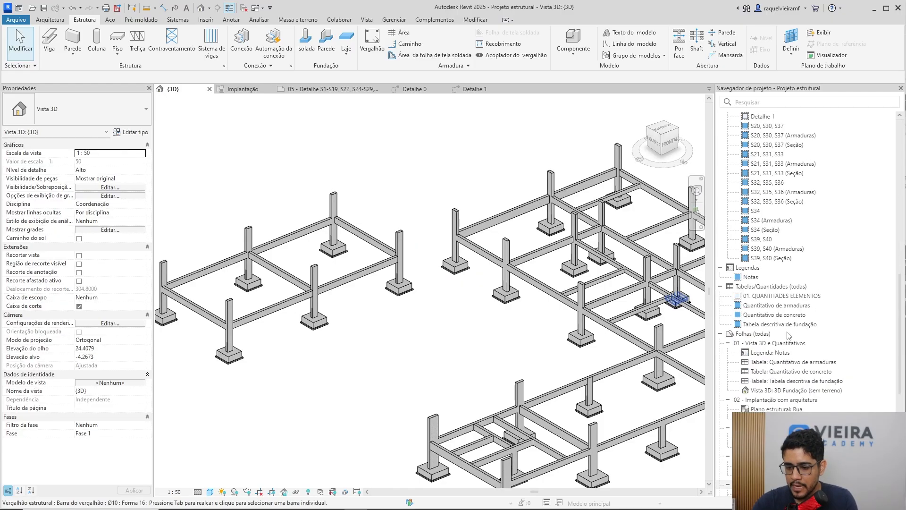
{"action": "scroll", "coordinate": [787, 334], "scroll_direction": "up", "scroll_amount": 12}
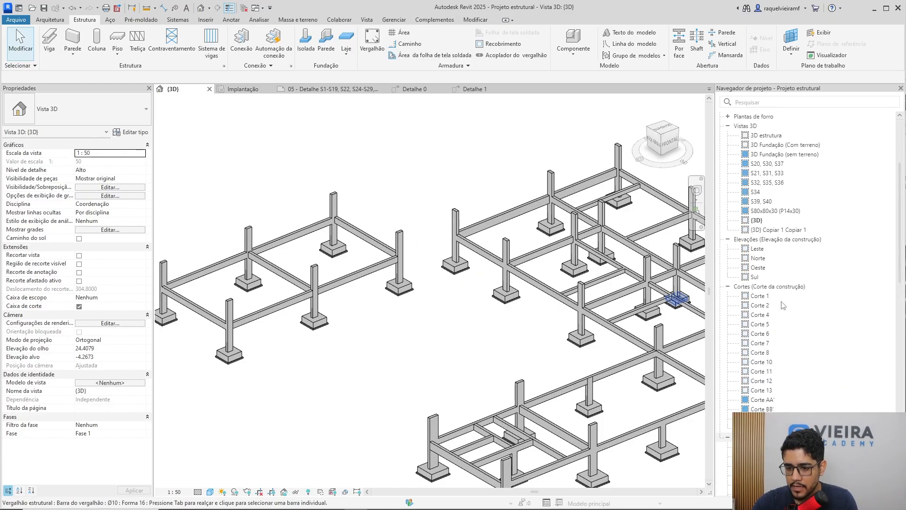
{"action": "right_click", "coordinate": [758, 221]}
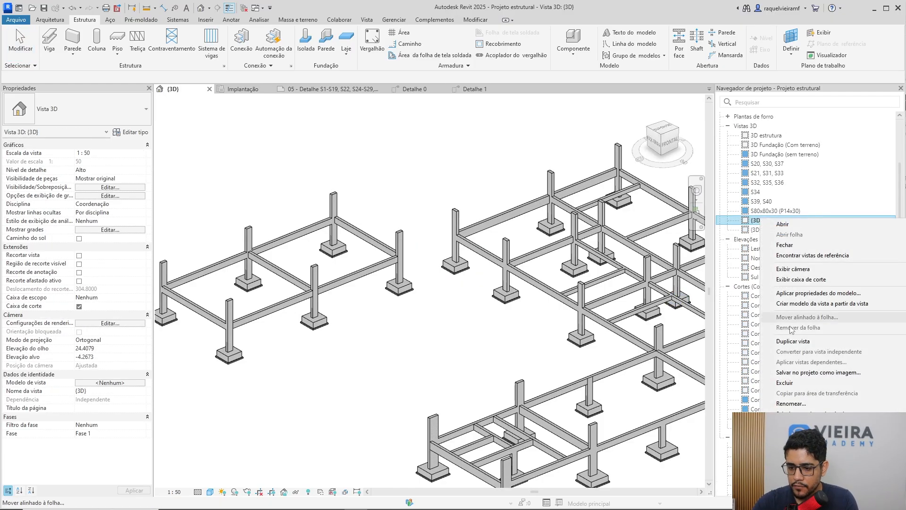
{"action": "left_click", "coordinate": [793, 340]}
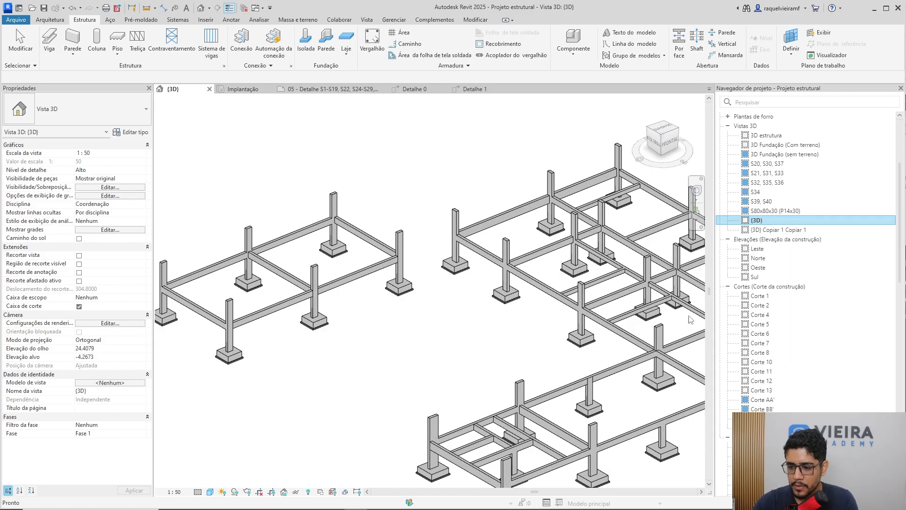
{"action": "left_click", "coordinate": [782, 231]}
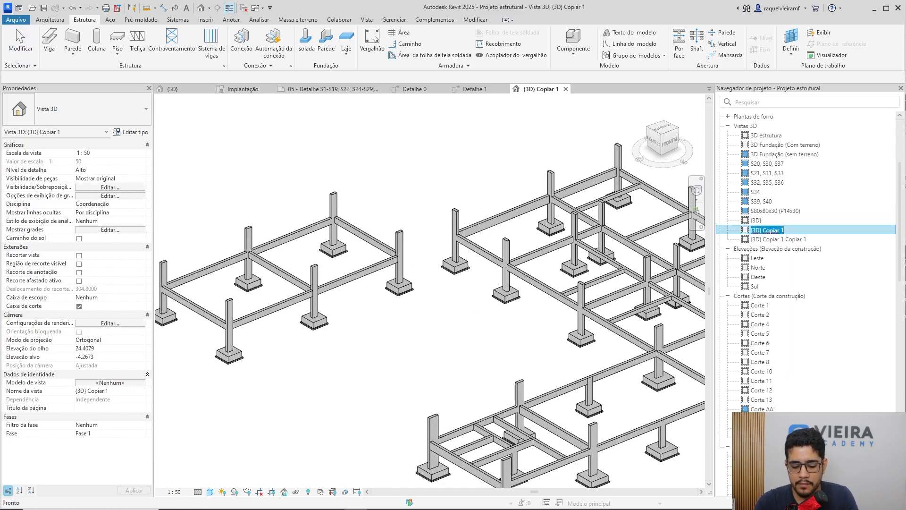
Rename the duplicated 3D view as 3D teste aula.
{"action": "type", "text": "3D teste aul"}
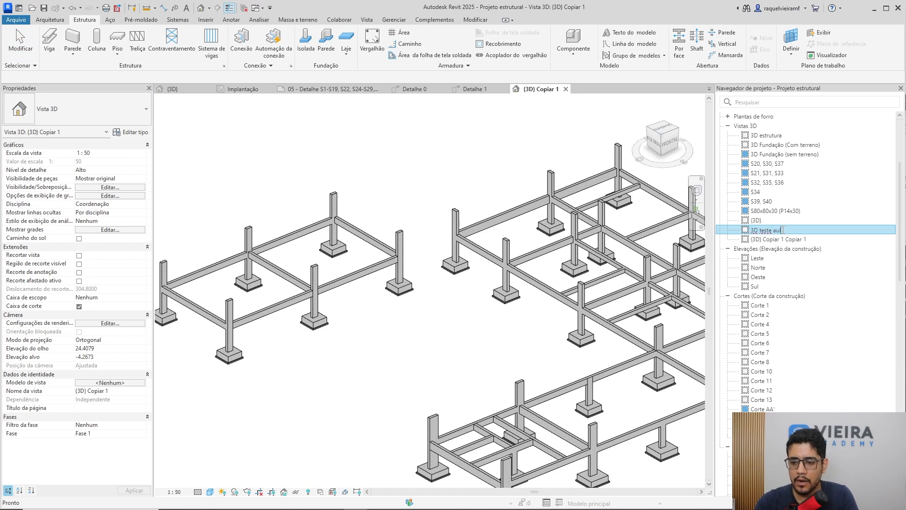
{"action": "type", "text": "a"}
{"action": "key", "text": "Return"}
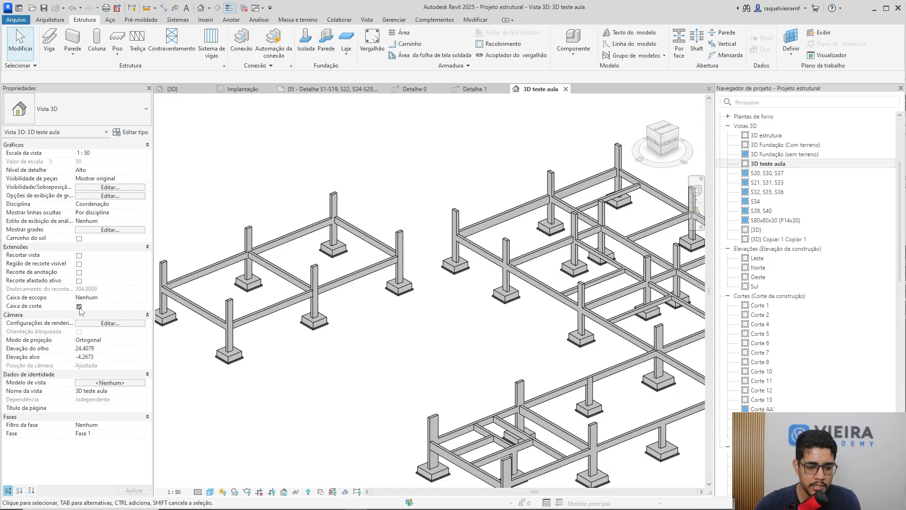
Reveal the hidden elements, unhide the section box in the 3D view, and leave reveal mode with the box selected.
{"action": "scroll", "coordinate": [367, 346], "scroll_direction": "down", "scroll_amount": 3}
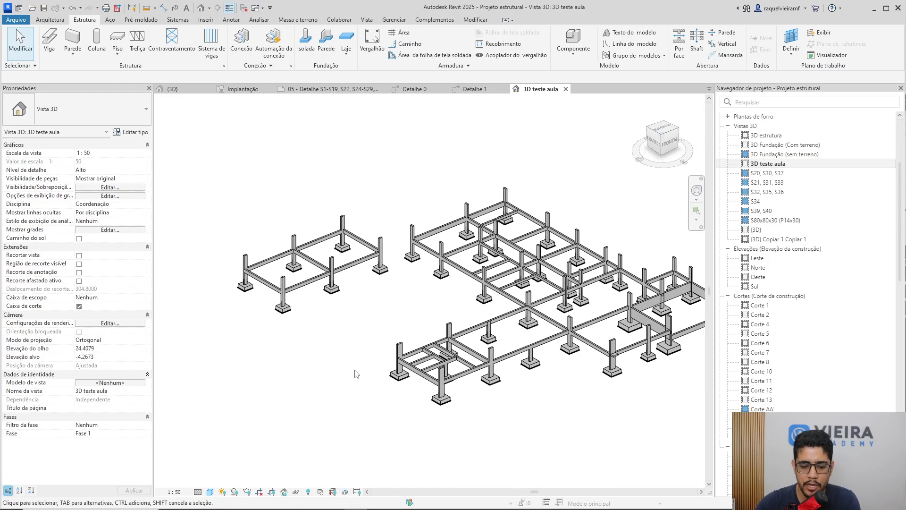
{"action": "left_click", "coordinate": [310, 493]}
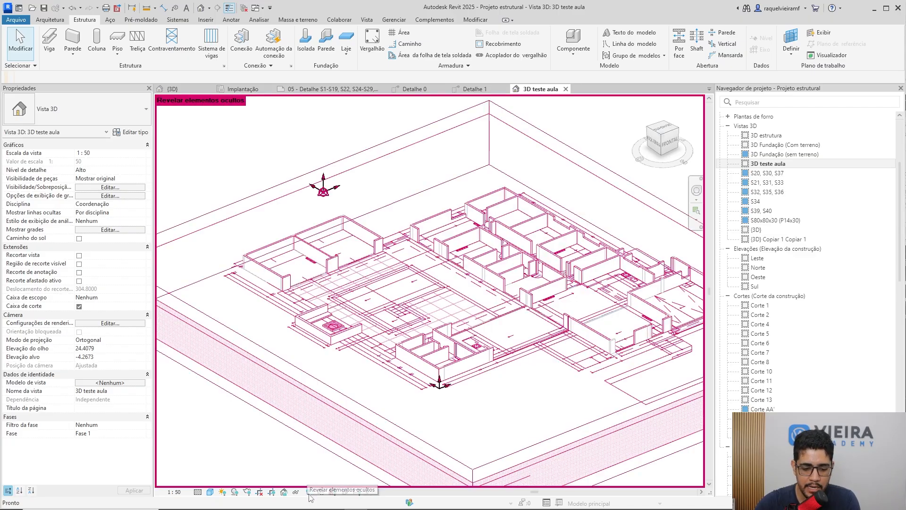
{"action": "left_click", "coordinate": [209, 215]}
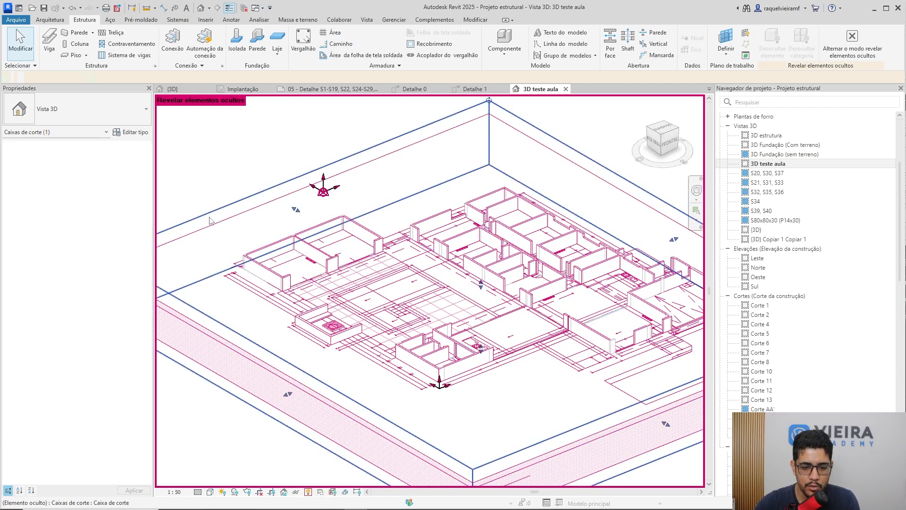
{"action": "left_click", "coordinate": [540, 45]}
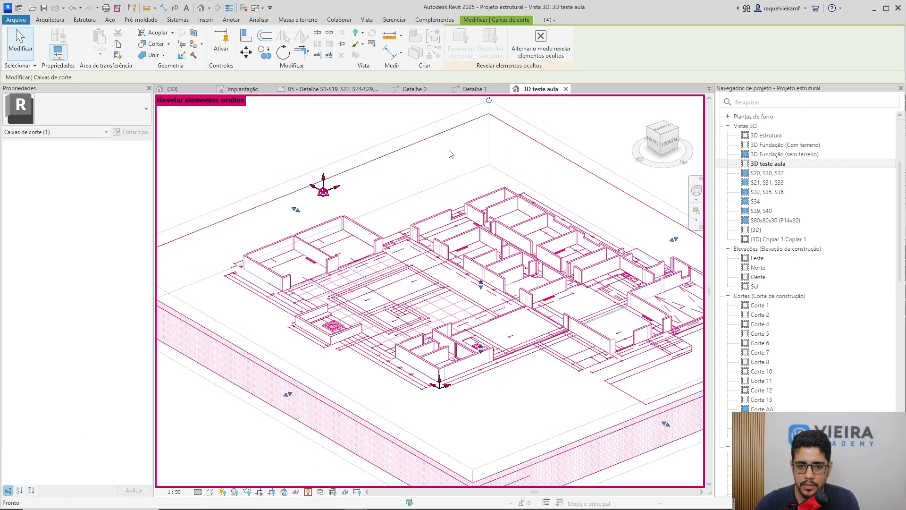
{"action": "left_click", "coordinate": [274, 187]}
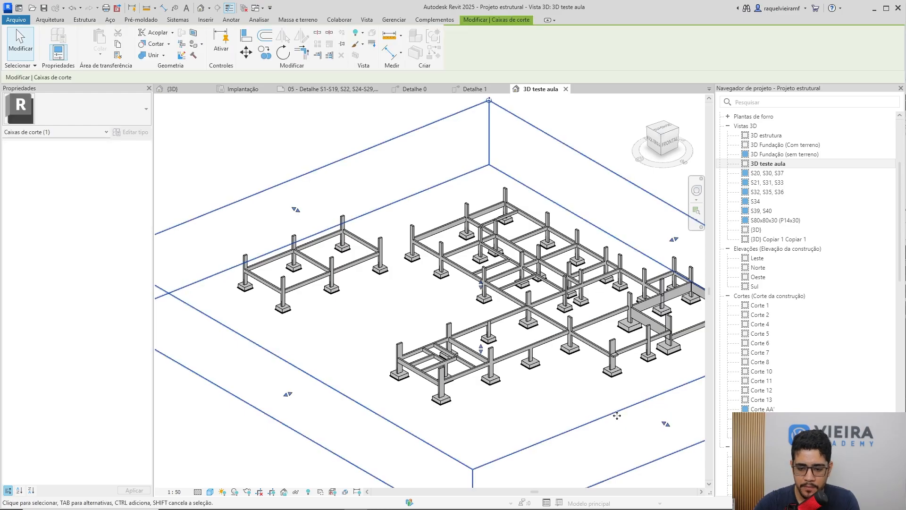
Pull in the side faces of the section box to isolate a single footing with its column.
{"action": "left_click_drag", "start_coordinate": [667, 427], "coordinate": [412, 277]}
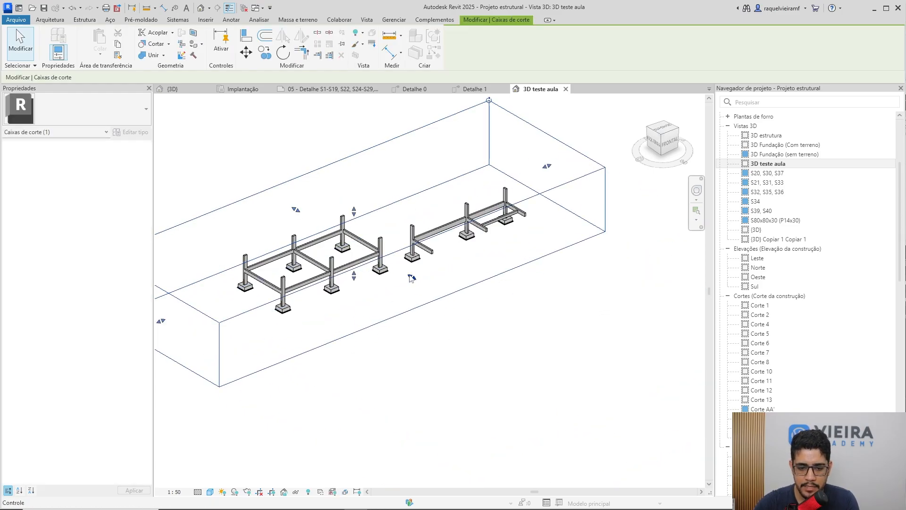
{"action": "left_click_drag", "start_coordinate": [161, 321], "coordinate": [388, 259]}
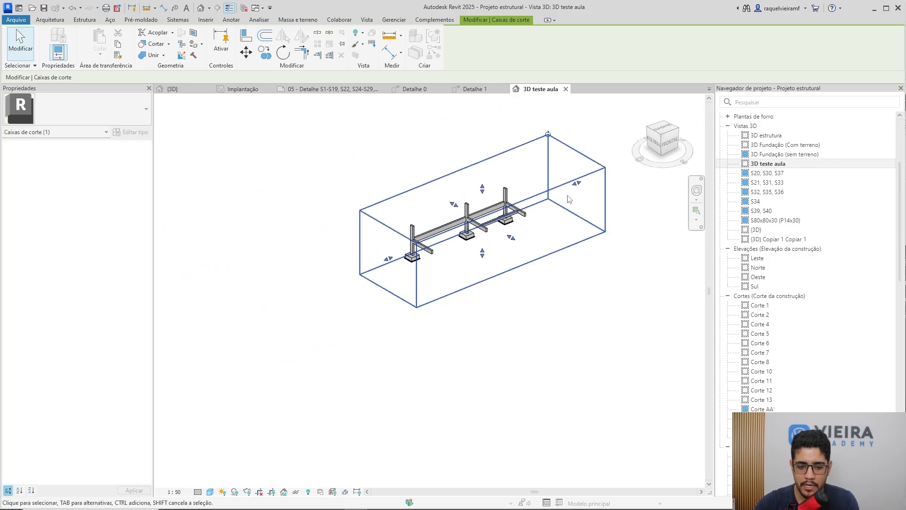
{"action": "left_click_drag", "start_coordinate": [575, 186], "coordinate": [486, 222]}
{"action": "scroll", "coordinate": [491, 260], "scroll_direction": "up", "scroll_amount": 5}
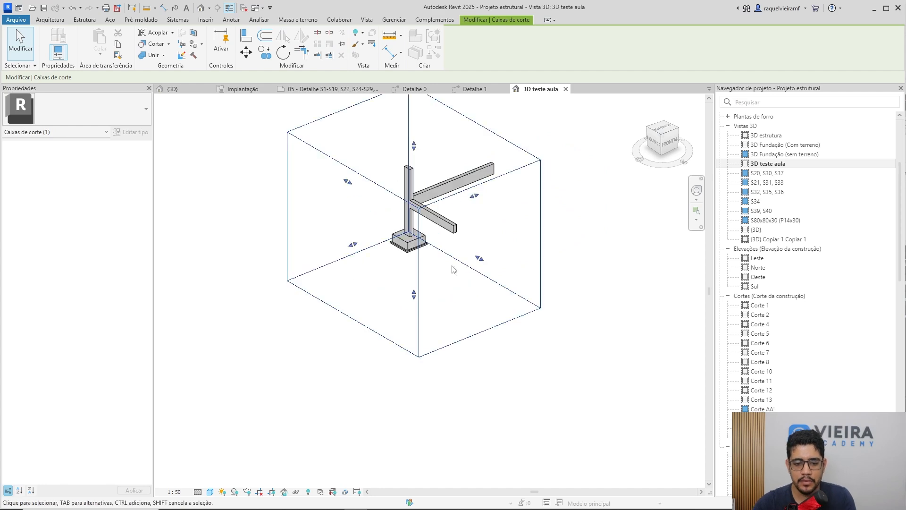
{"action": "left_click_drag", "start_coordinate": [489, 260], "coordinate": [428, 211]}
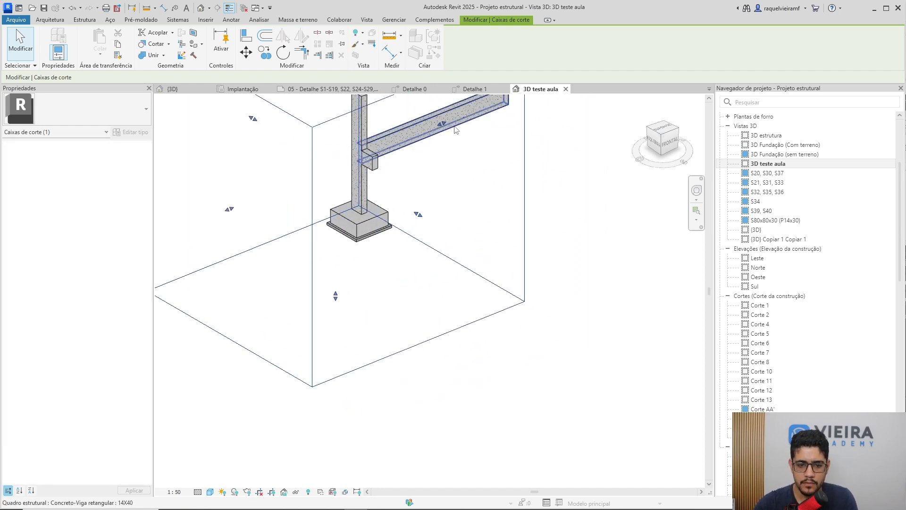
Raise the section box's bottom face and tighten its remaining faces around footing S7, cutting off the beams.
{"action": "middle_click_drag", "start_coordinate": [460, 137], "coordinate": [336, 202], "text": "shift"}
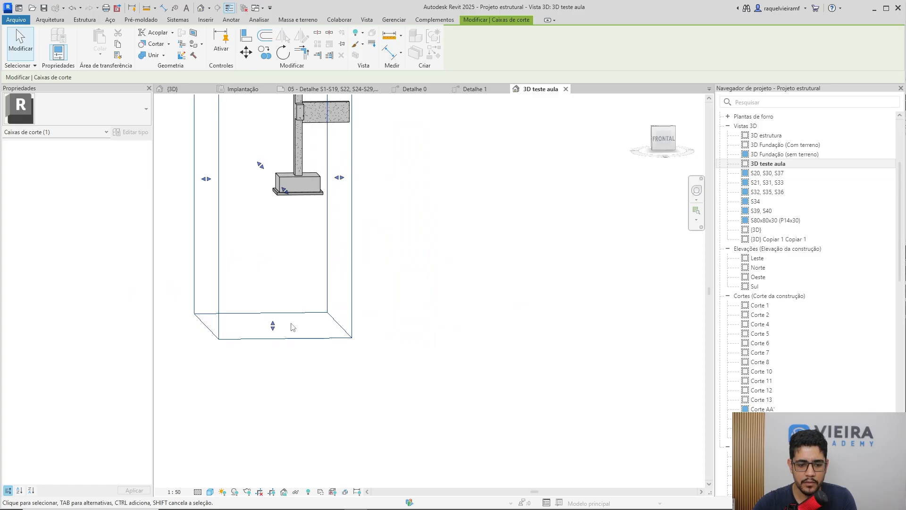
{"action": "left_click_drag", "start_coordinate": [273, 326], "coordinate": [272, 208]}
{"action": "middle_click_drag", "start_coordinate": [203, 121], "coordinate": [211, 241]}
{"action": "left_click_drag", "start_coordinate": [396, 198], "coordinate": [429, 250]}
{"action": "middle_click_drag", "start_coordinate": [522, 324], "coordinate": [425, 257], "text": "shift"}
{"action": "scroll", "coordinate": [425, 259], "scroll_direction": "up", "scroll_amount": 3}
{"action": "scroll", "coordinate": [429, 250], "scroll_direction": "up", "scroll_amount": 3}
{"action": "left_click", "coordinate": [515, 262]}
{"action": "scroll", "coordinate": [512, 263], "scroll_direction": "down", "scroll_amount": 3}
{"action": "middle_click_drag", "start_coordinate": [531, 311], "coordinate": [519, 353], "text": "shift"}
Raise the section box's top face to show more of the column and deselect the box.
{"action": "left_click", "coordinate": [538, 287]}
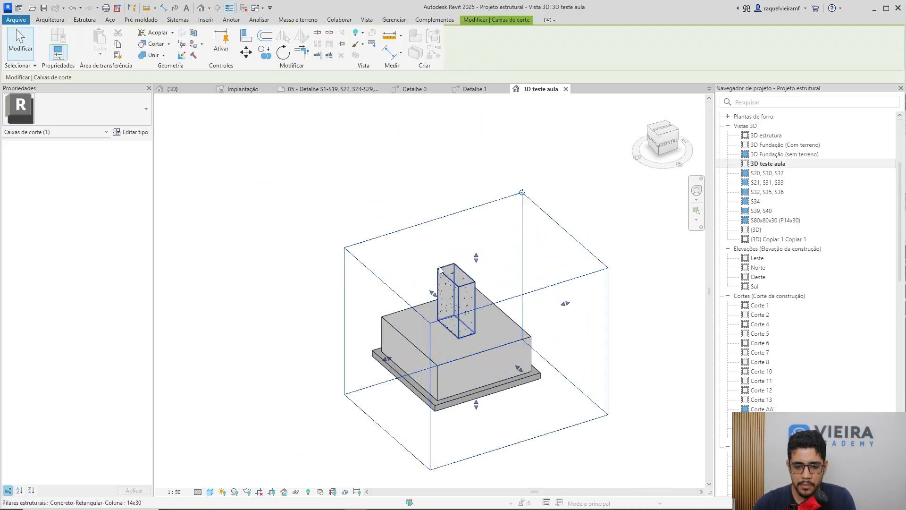
{"action": "left_click_drag", "start_coordinate": [476, 258], "coordinate": [476, 216]}
{"action": "left_click", "coordinate": [560, 277]}
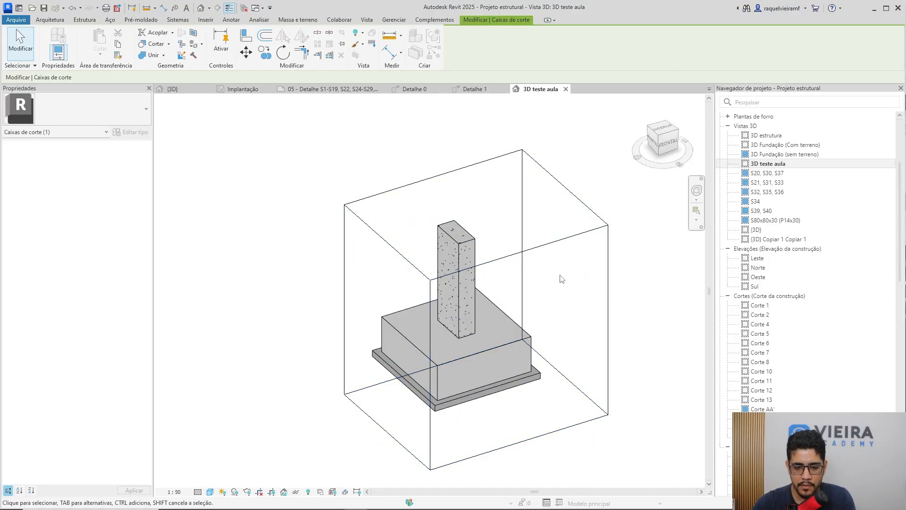
{"action": "left_click", "coordinate": [557, 243]}
{"action": "left_click", "coordinate": [546, 251]}
{"action": "middle_click_drag", "start_coordinate": [546, 250], "coordinate": [564, 344], "text": "shift"}
{"action": "scroll", "coordinate": [563, 344], "scroll_direction": "up", "scroll_amount": 3}
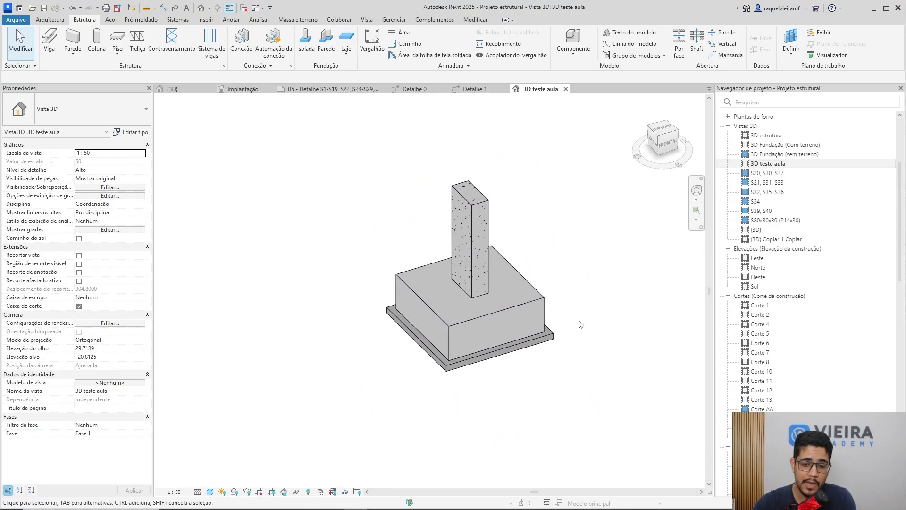
Override the view graphics by element for the footing and column, setting surface transparency to 60.
{"action": "left_click", "coordinate": [535, 308]}
{"action": "key", "text": "Escape"}
{"action": "left_click", "coordinate": [452, 341]}
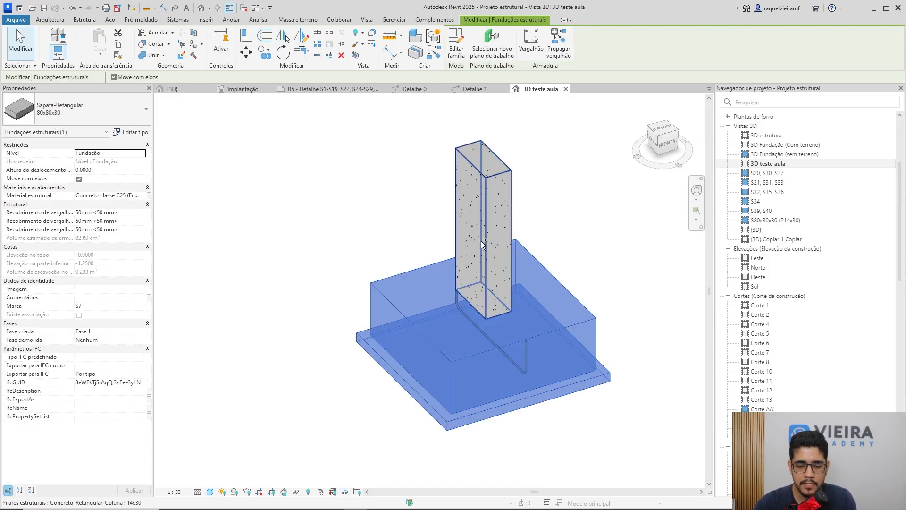
{"action": "left_click", "coordinate": [482, 227], "text": "ctrl"}
{"action": "right_click", "coordinate": [483, 228]}
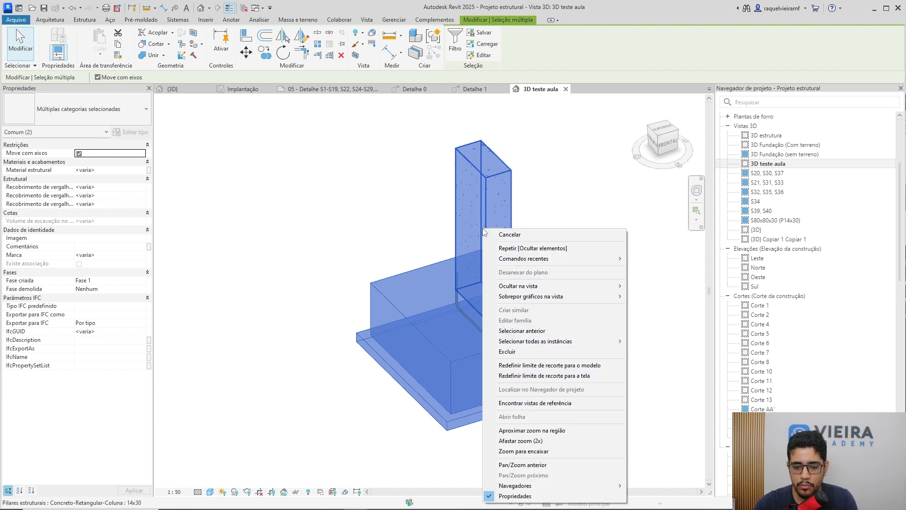
{"action": "mouse_move", "coordinate": [535, 301]}
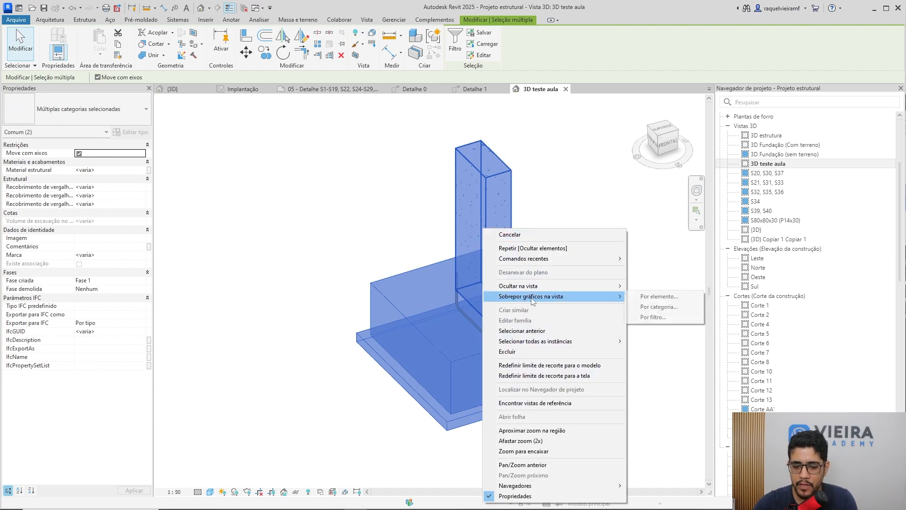
{"action": "left_click", "coordinate": [653, 297]}
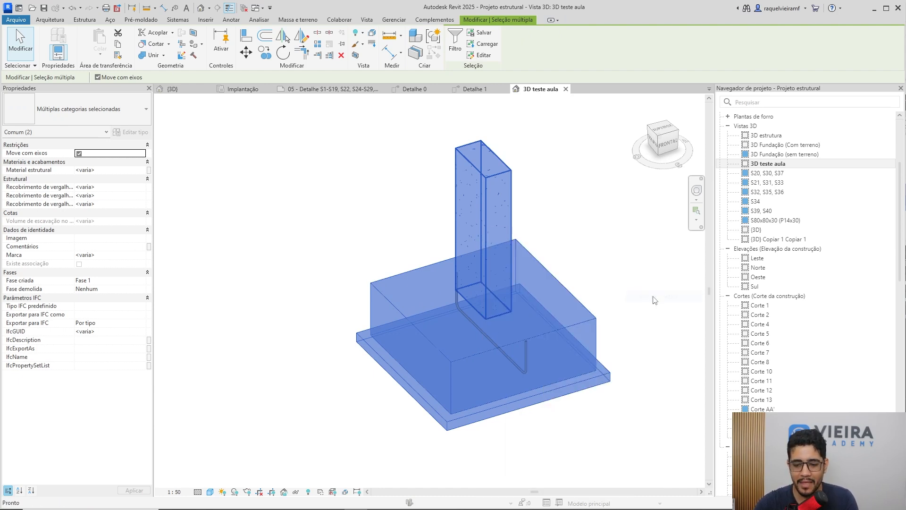
{"action": "left_click_drag", "start_coordinate": [529, 291], "coordinate": [571, 292]}
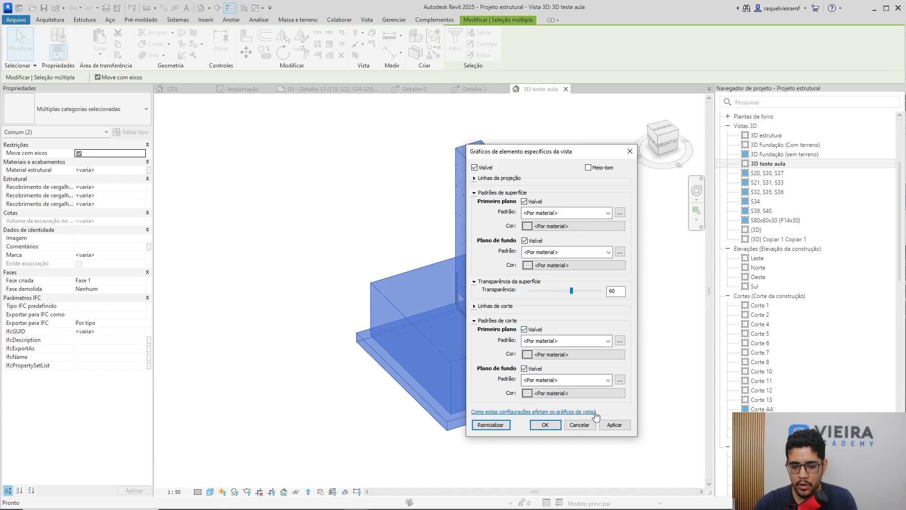
{"action": "left_click", "coordinate": [615, 424]}
{"action": "left_click", "coordinate": [545, 425]}
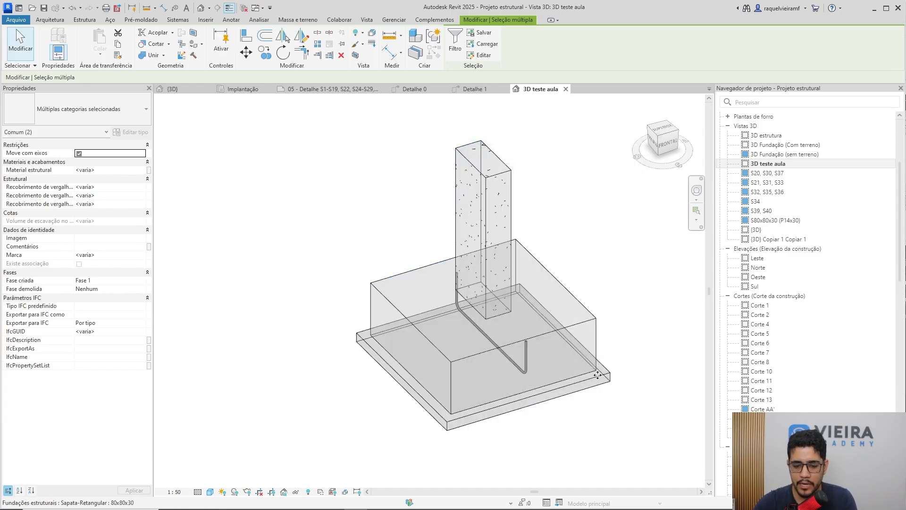
{"action": "key", "text": "Escape"}
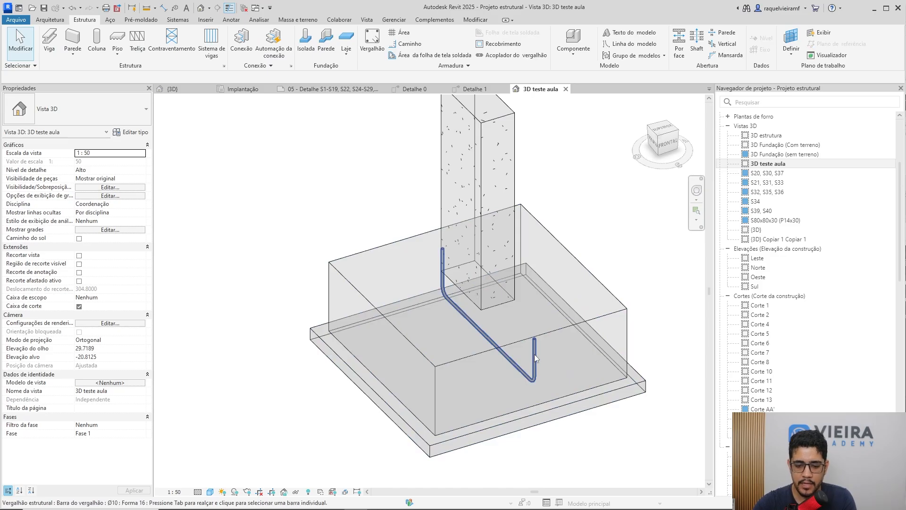
Inspect the footing's shape 16 bar in the 3D view and return to section view Detalhe 1 with the bar selected.
{"action": "left_click", "coordinate": [534, 354]}
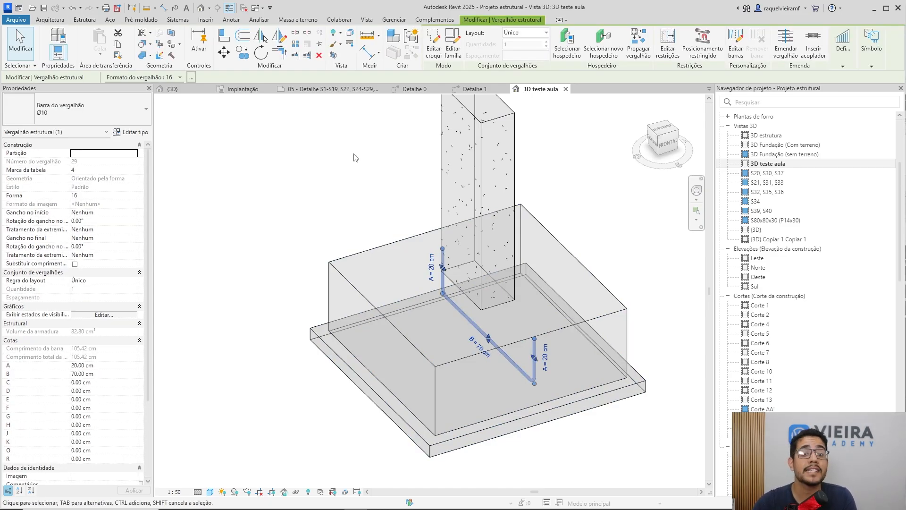
{"action": "left_click", "coordinate": [474, 89]}
{"action": "scroll", "coordinate": [552, 309], "scroll_direction": "down", "scroll_amount": 3}
{"action": "left_click", "coordinate": [523, 335]}
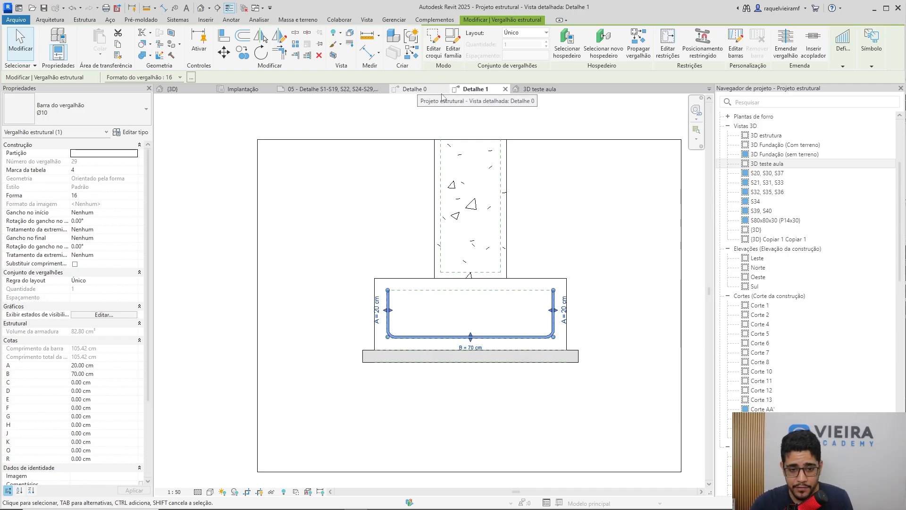
Set the footing's shape 16 bar to the Espaçamento máximo layout with 20 cm spacing.
{"action": "left_click", "coordinate": [428, 197]}
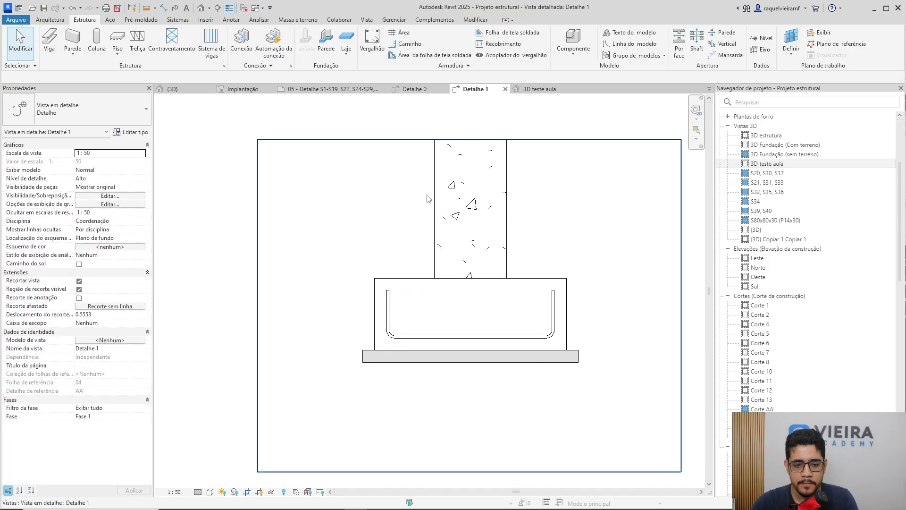
{"action": "scroll", "coordinate": [435, 321], "scroll_direction": "up", "scroll_amount": 1}
{"action": "left_click", "coordinate": [449, 340]}
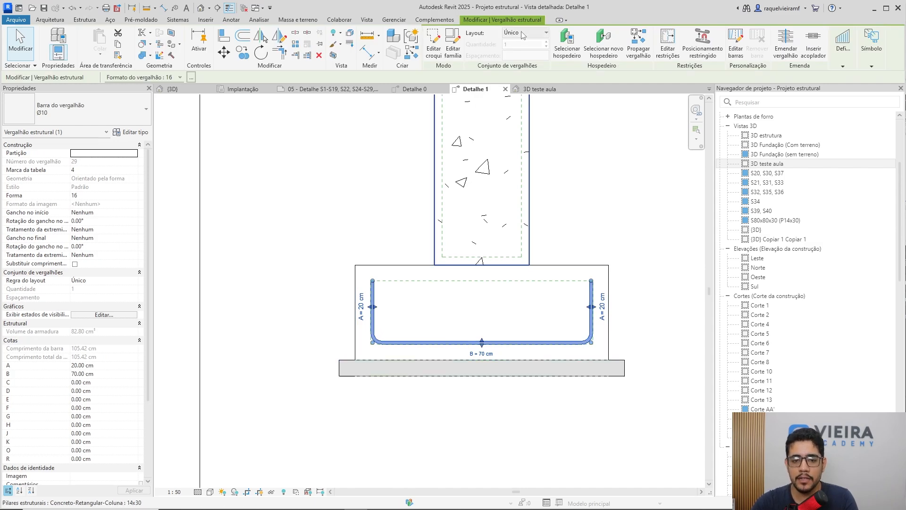
{"action": "left_click", "coordinate": [524, 33]}
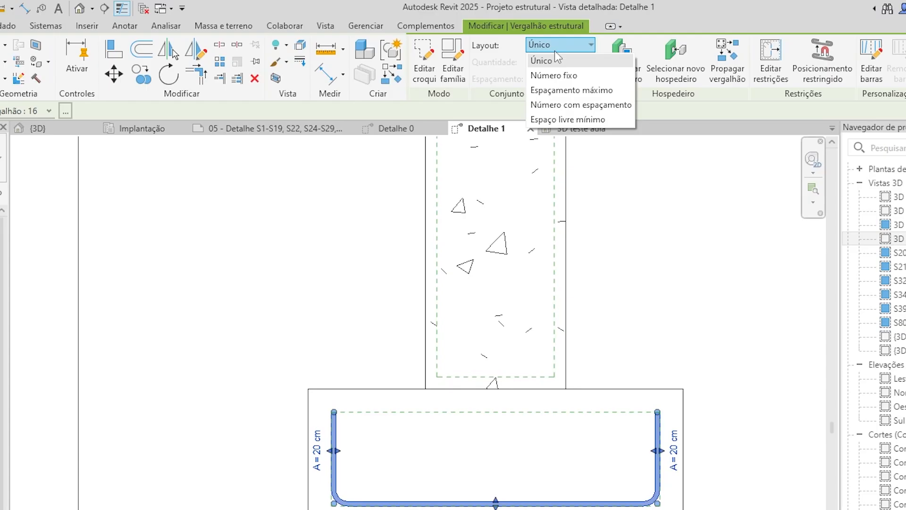
{"action": "left_click", "coordinate": [568, 75]}
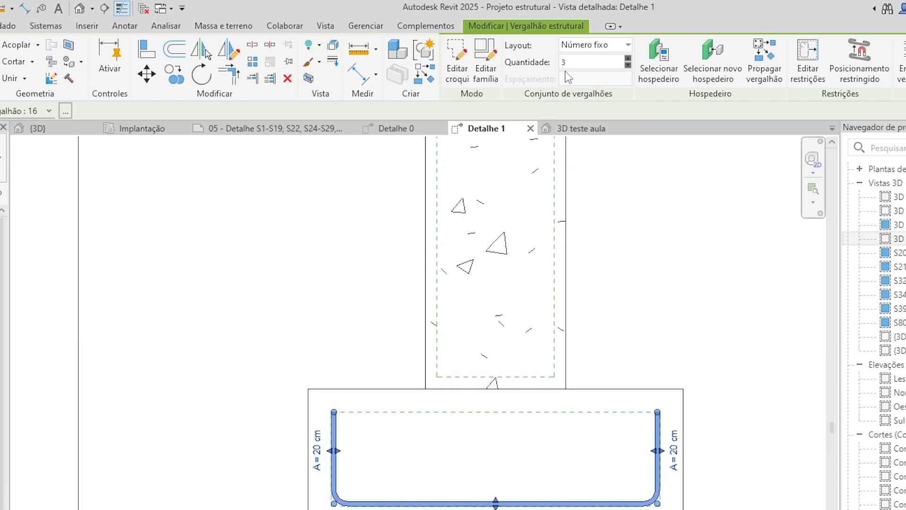
{"action": "left_click", "coordinate": [592, 45]}
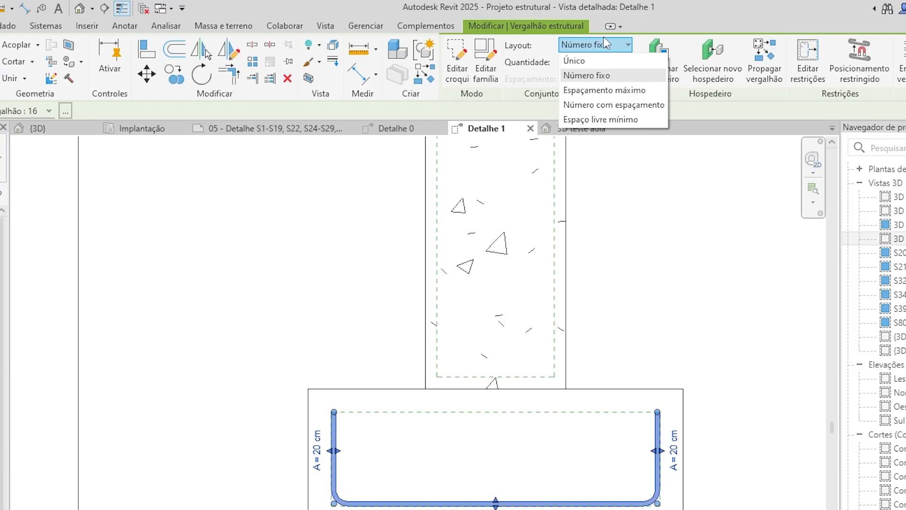
{"action": "left_click", "coordinate": [612, 93]}
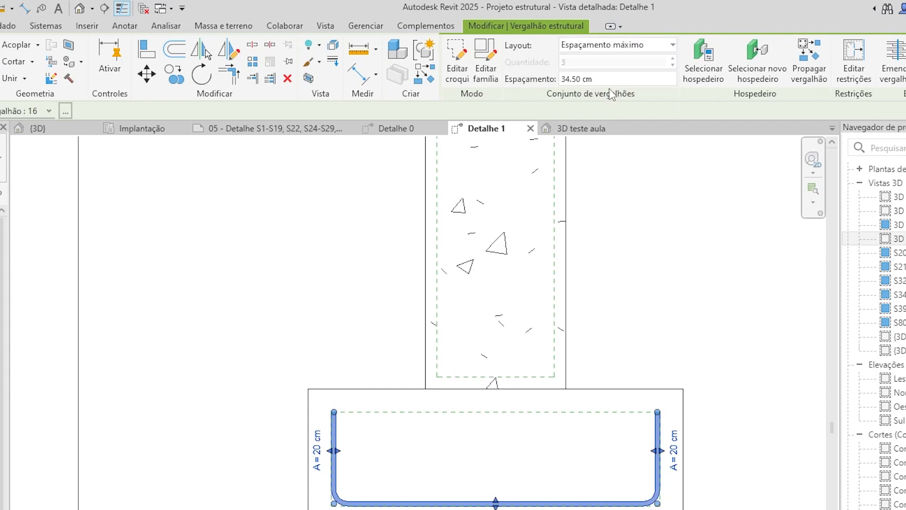
{"action": "double_click", "coordinate": [609, 84]}
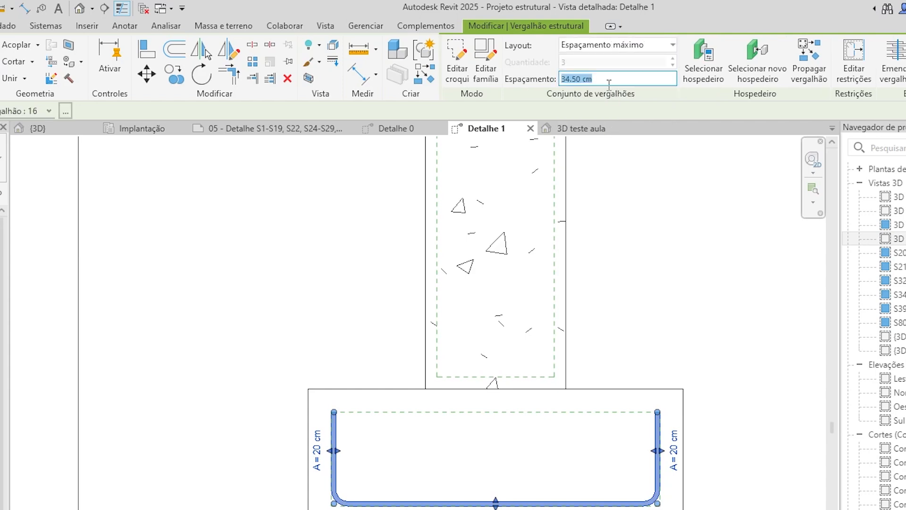
{"action": "type", "text": "20"}
{"action": "key", "text": "Return"}
{"action": "left_click", "coordinate": [649, 44]}
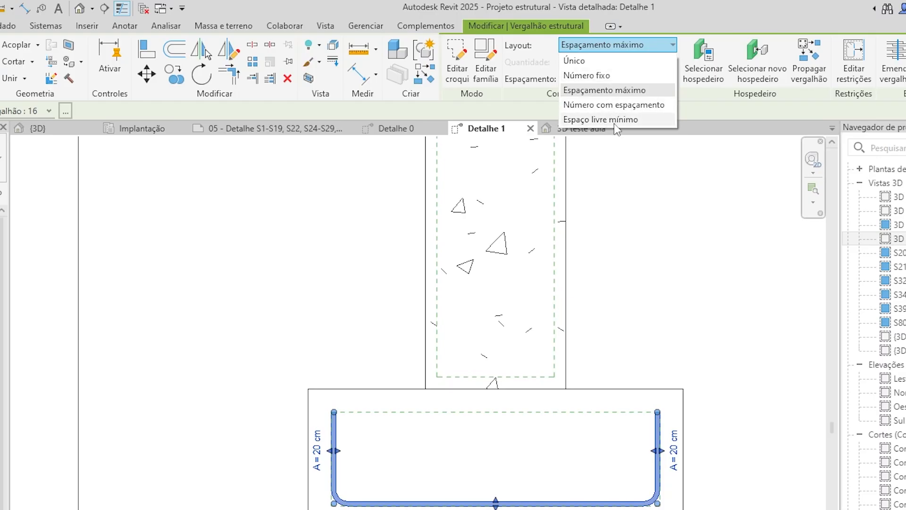
{"action": "left_click", "coordinate": [630, 42]}
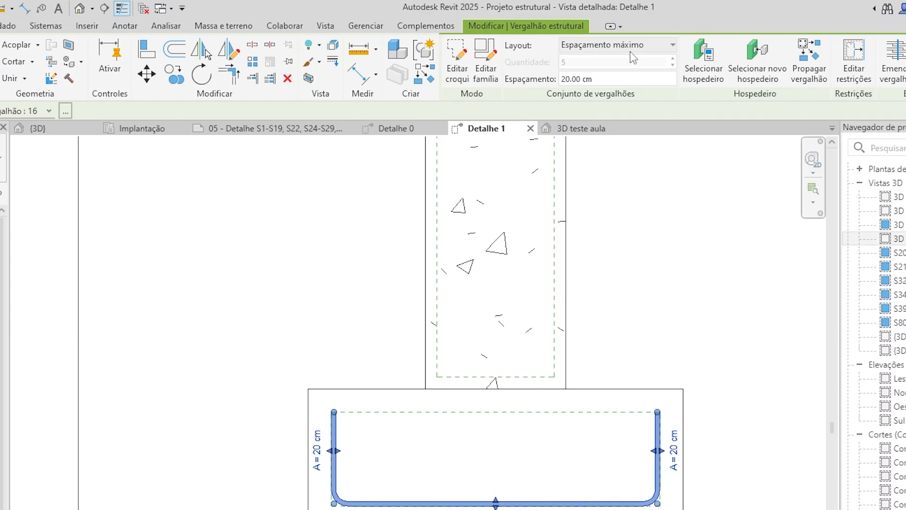
{"action": "left_click", "coordinate": [630, 43]}
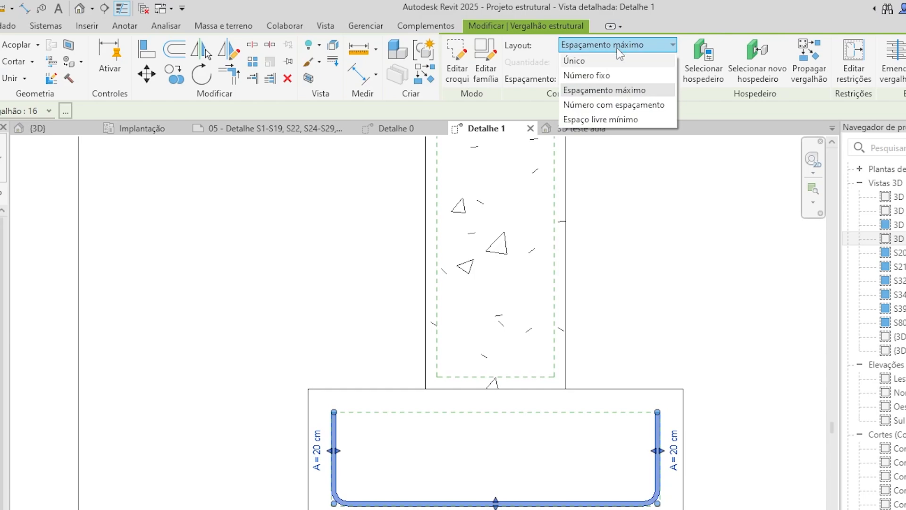
{"action": "left_click", "coordinate": [614, 90]}
{"action": "left_click", "coordinate": [674, 275]}
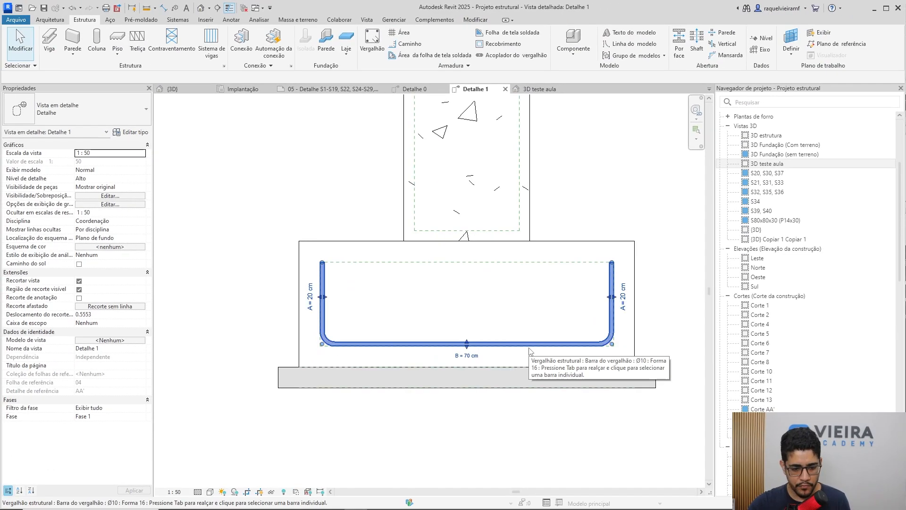
In plan view Detalhe 0, reveal the hidden elements, unhide the rebar category and leave the reveal mode.
{"action": "left_click", "coordinate": [533, 369]}
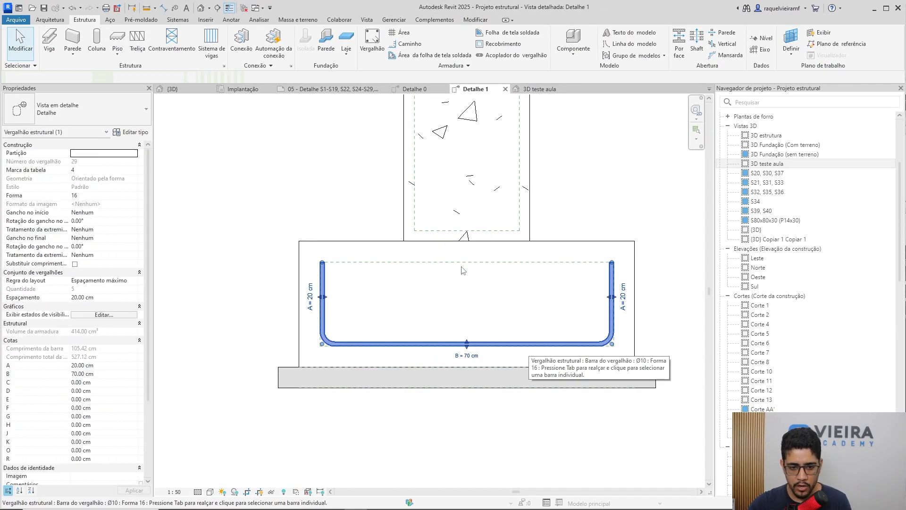
{"action": "left_click", "coordinate": [430, 92]}
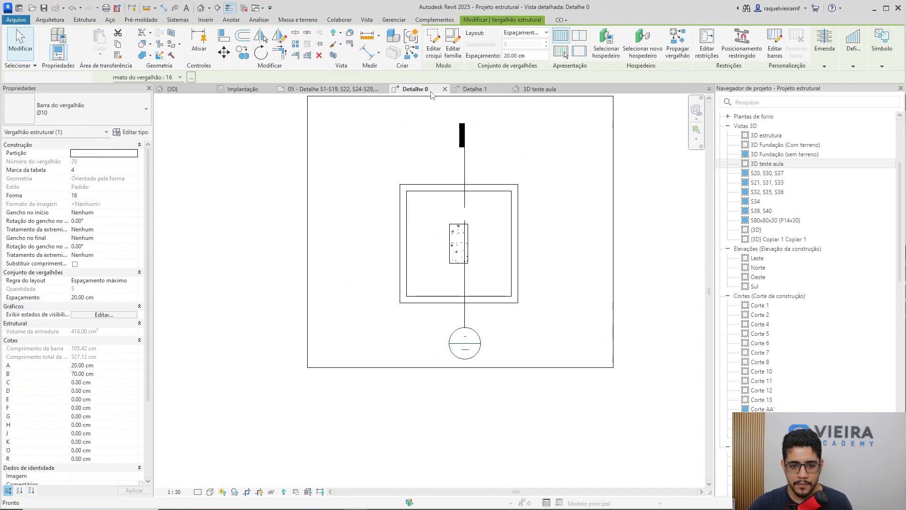
{"action": "scroll", "coordinate": [457, 259], "scroll_direction": "up", "scroll_amount": 1}
{"action": "left_click", "coordinate": [409, 274]}
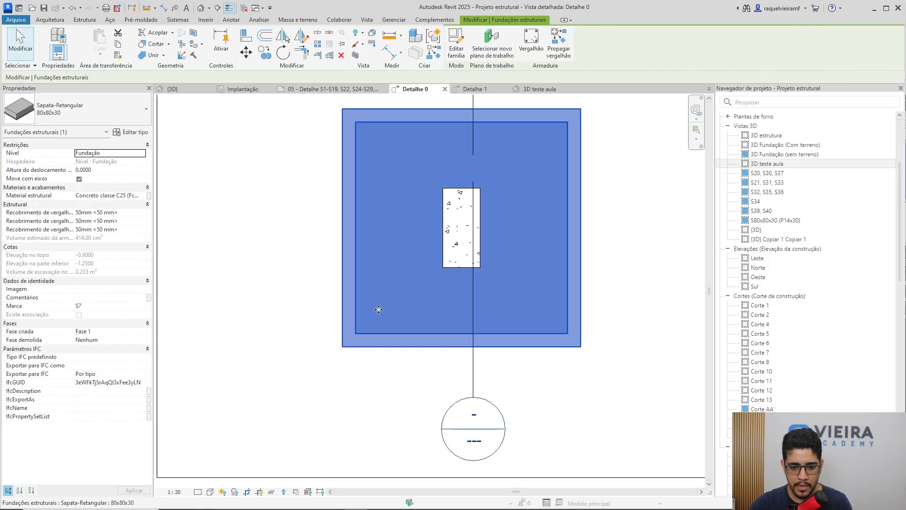
{"action": "left_click", "coordinate": [262, 241]}
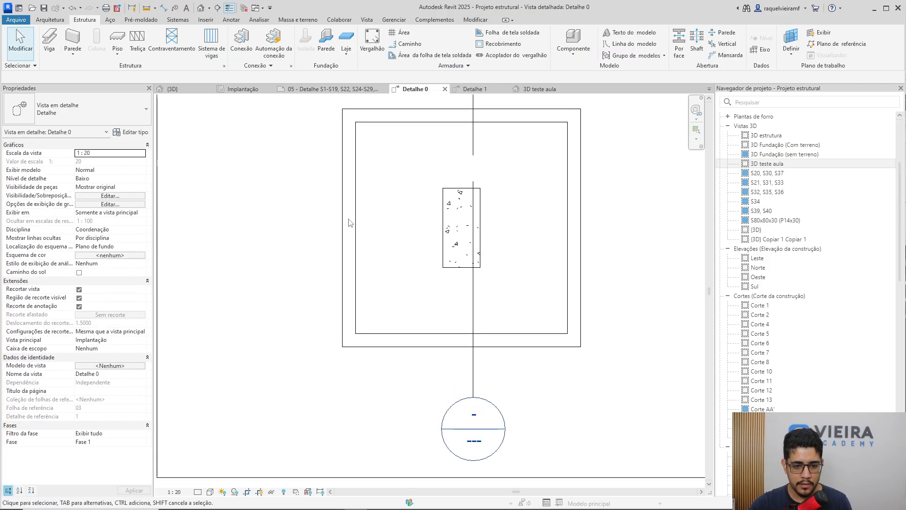
{"action": "left_click", "coordinate": [283, 491]}
{"action": "left_click", "coordinate": [416, 260]}
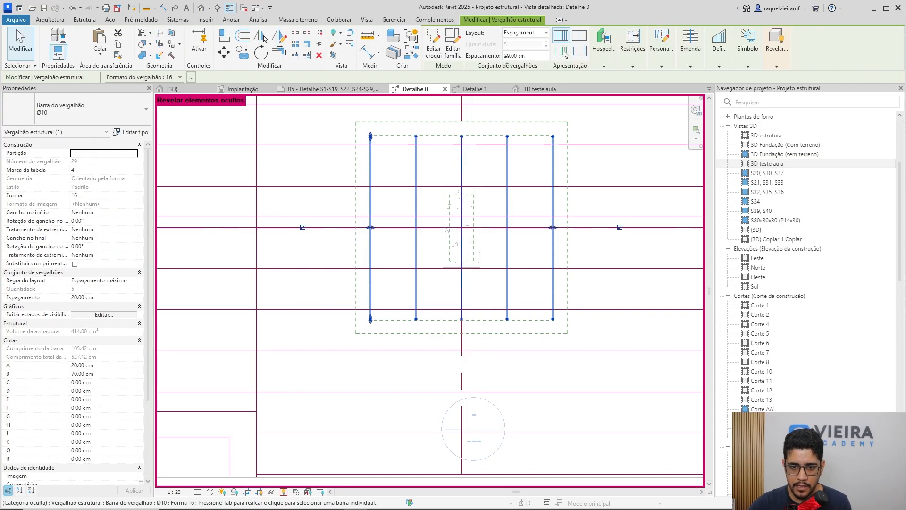
{"action": "left_click", "coordinate": [777, 43]}
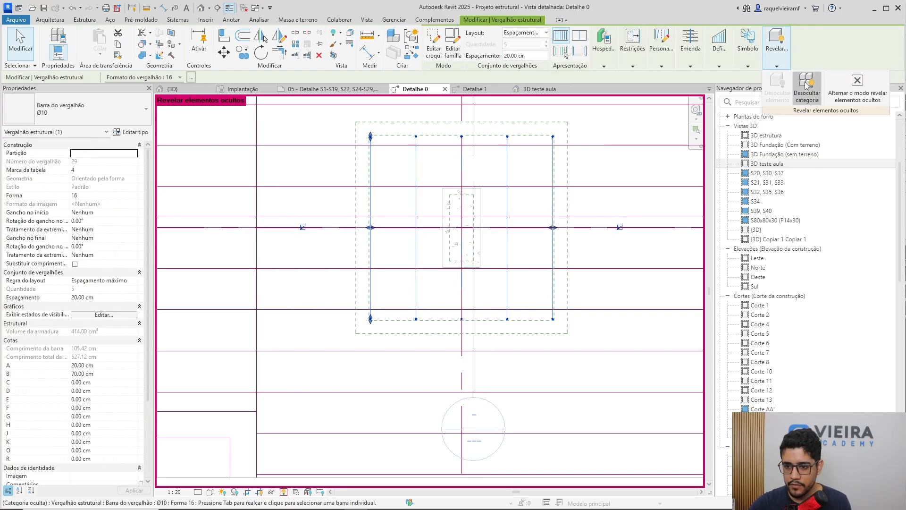
{"action": "left_click", "coordinate": [858, 90]}
{"action": "key", "text": "Escape"}
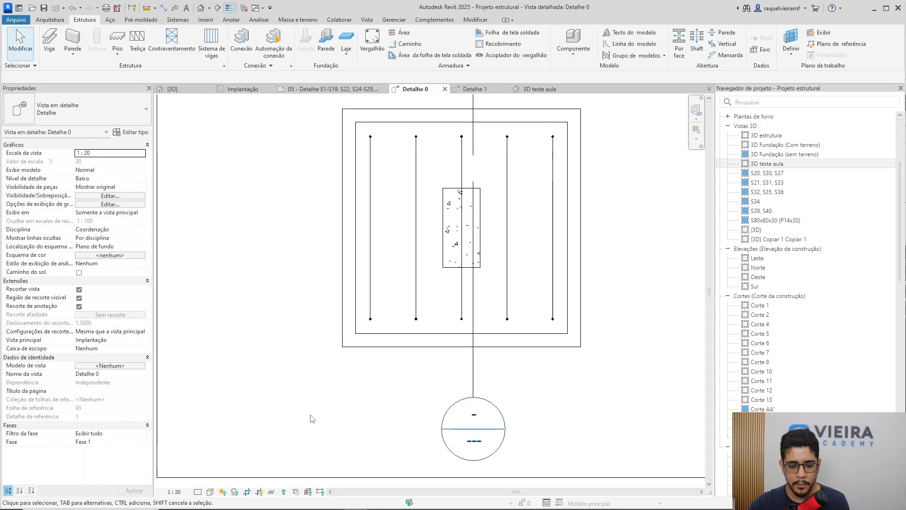
Set the detail level of view Detalhe 0 to Alto so the bars show their thickness.
{"action": "left_click", "coordinate": [197, 492]}
{"action": "left_click", "coordinate": [207, 481]}
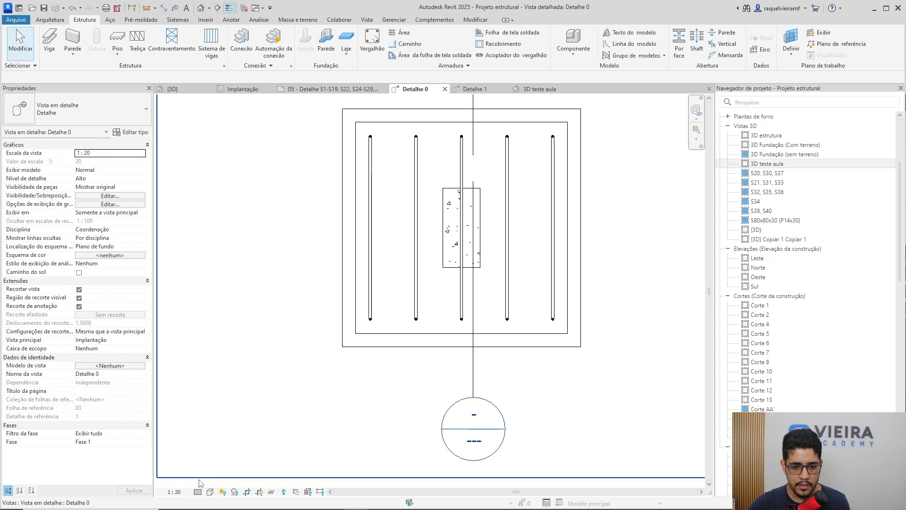
{"action": "left_click", "coordinate": [194, 491]}
{"action": "left_click", "coordinate": [262, 362]}
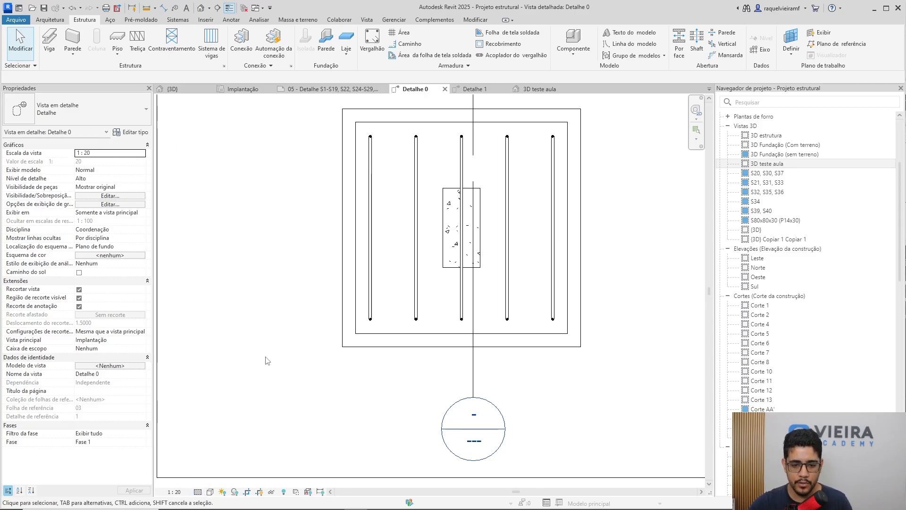
Rotate a copy of the bar set by 90° about its centre to form the perpendicular layer of the footing mesh.
{"action": "left_click", "coordinate": [371, 236]}
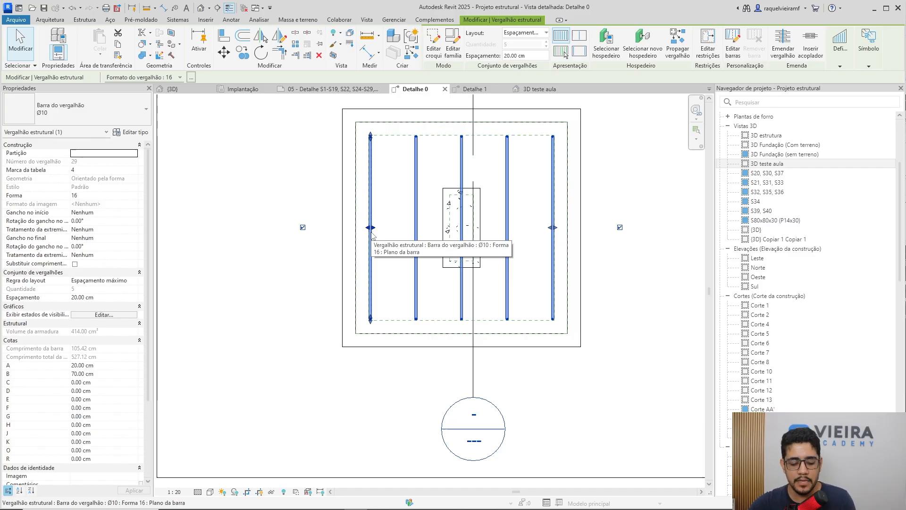
{"action": "key", "text": "Escape"}
{"action": "left_click", "coordinate": [371, 234]}
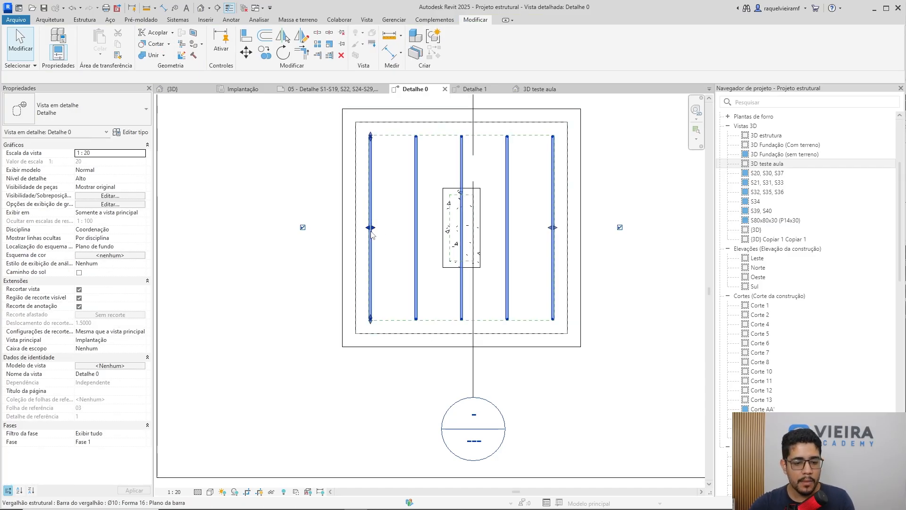
{"action": "key", "text": "o"}
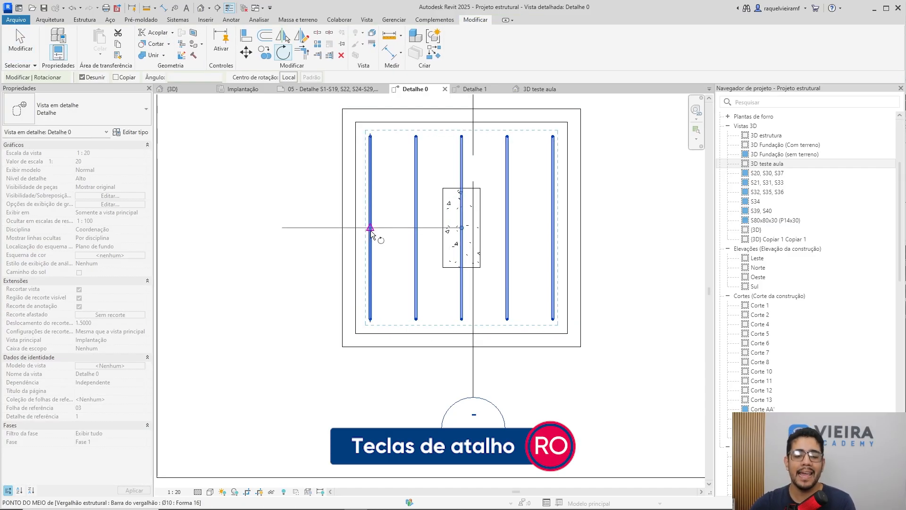
{"action": "left_click", "coordinate": [116, 77]}
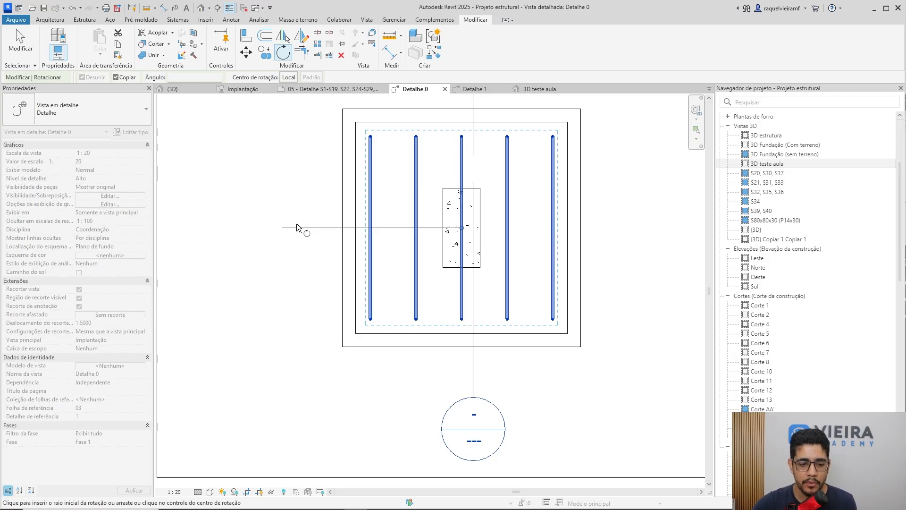
{"action": "left_click", "coordinate": [296, 229]}
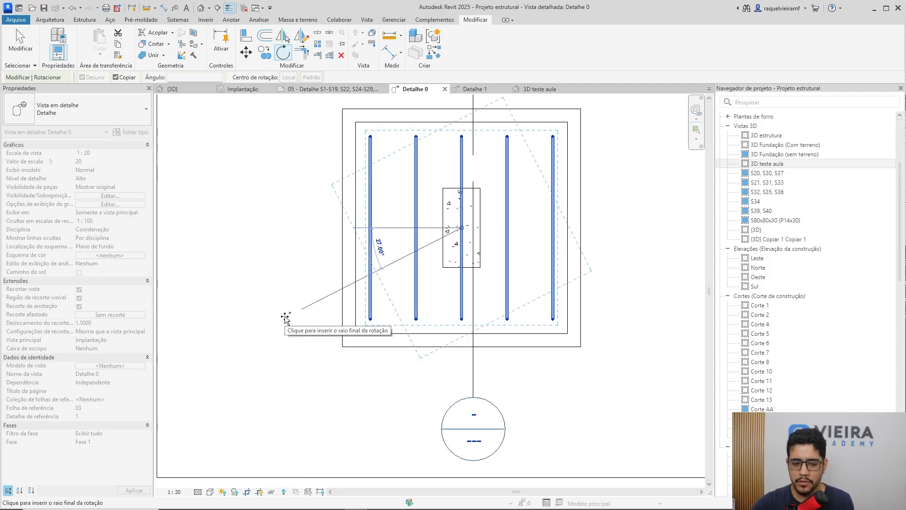
{"action": "type", "text": "9"}
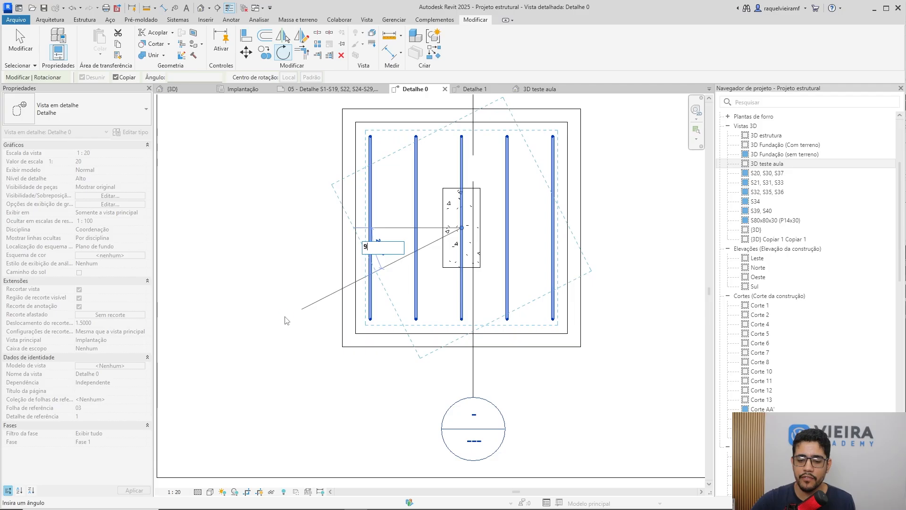
{"action": "type", "text": "0"}
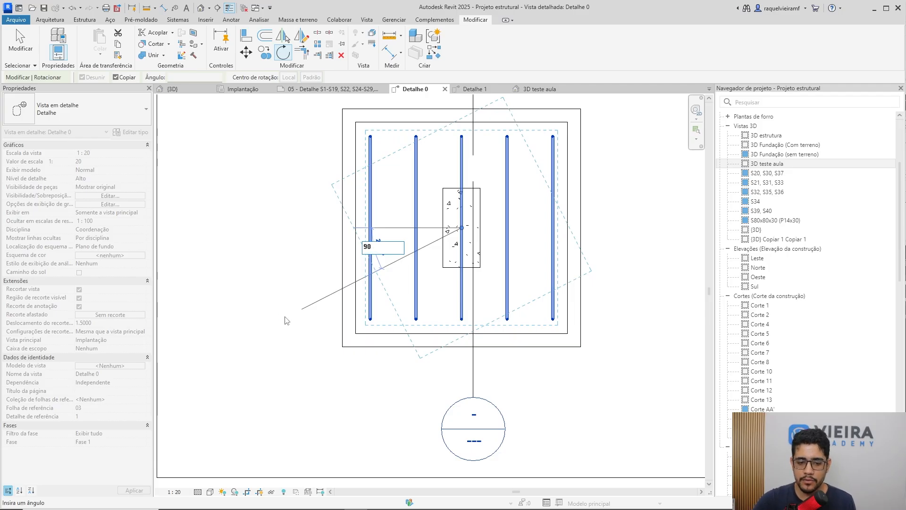
{"action": "key", "text": "Return"}
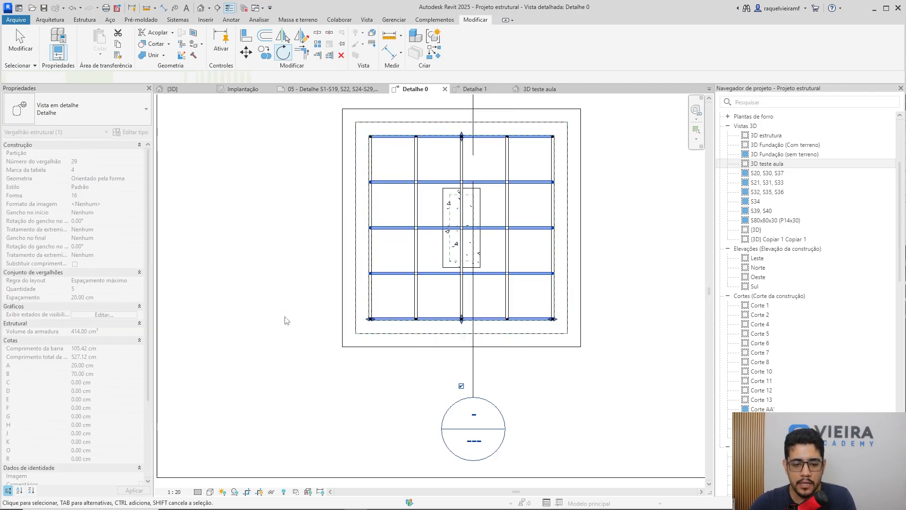
{"action": "key", "text": "Escape"}
{"action": "key", "text": "Escape"}
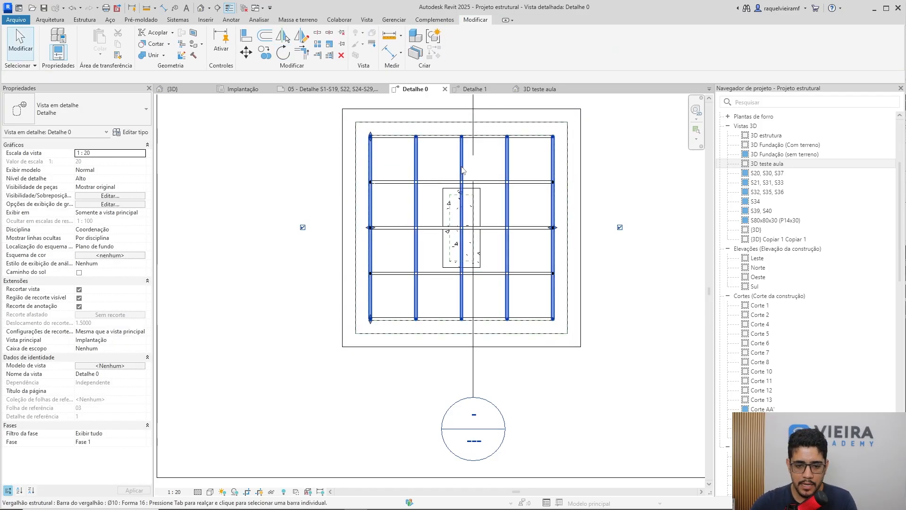
Examine where the two perpendicular bar sets cross, in the 3D view and at the bottom corner in section view Detalhe 1.
{"action": "left_click", "coordinate": [462, 171]}
{"action": "key", "text": "Escape"}
{"action": "left_click", "coordinate": [528, 89]}
{"action": "scroll", "coordinate": [372, 358], "scroll_direction": "up", "scroll_amount": 5}
{"action": "middle_click_drag", "start_coordinate": [417, 353], "coordinate": [493, 383]}
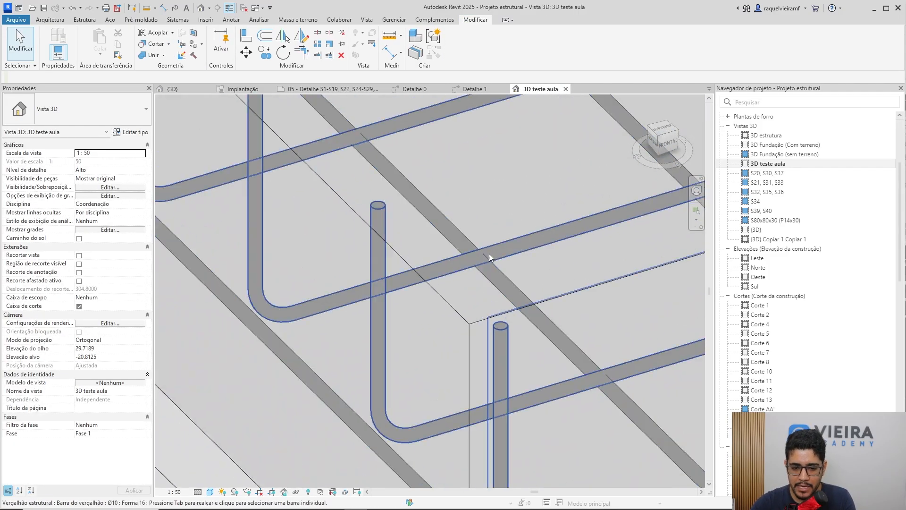
{"action": "left_click", "coordinate": [474, 88]}
{"action": "scroll", "coordinate": [515, 347], "scroll_direction": "up", "scroll_amount": 4}
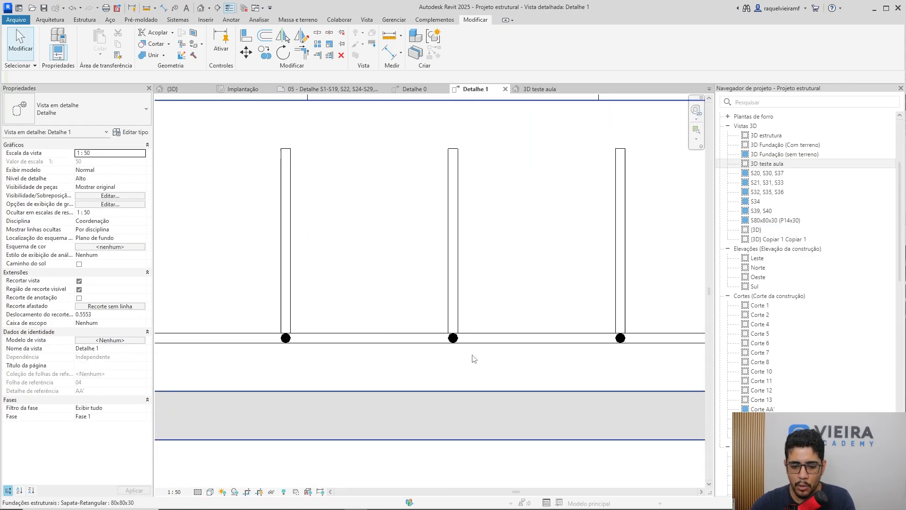
{"action": "left_click", "coordinate": [515, 348]}
{"action": "scroll", "coordinate": [555, 362], "scroll_direction": "down", "scroll_amount": 4}
{"action": "scroll", "coordinate": [318, 344], "scroll_direction": "up", "scroll_amount": 4}
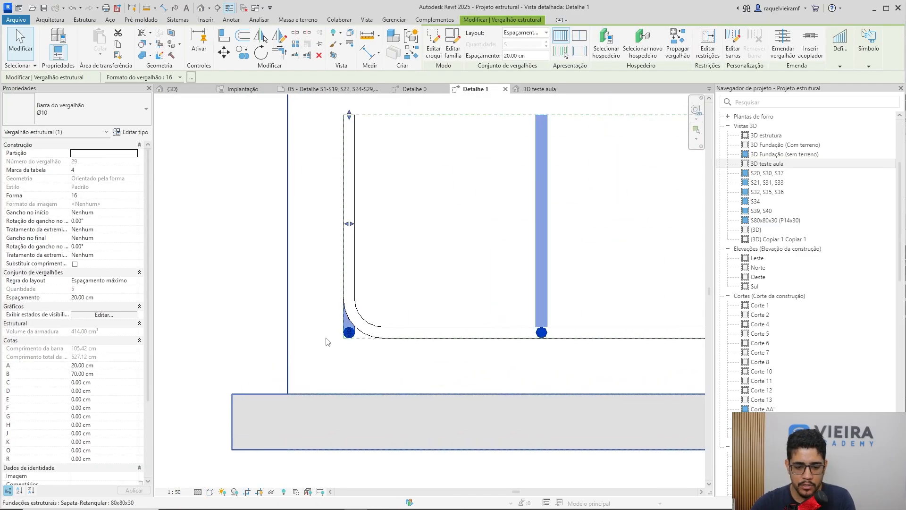
{"action": "key", "text": "Escape"}
In section Detalhe 1, raise the bottom segment of the perpendicular bar set onto the crossing bars, making leg A about 19 cm.
{"action": "left_click", "coordinate": [542, 269]}
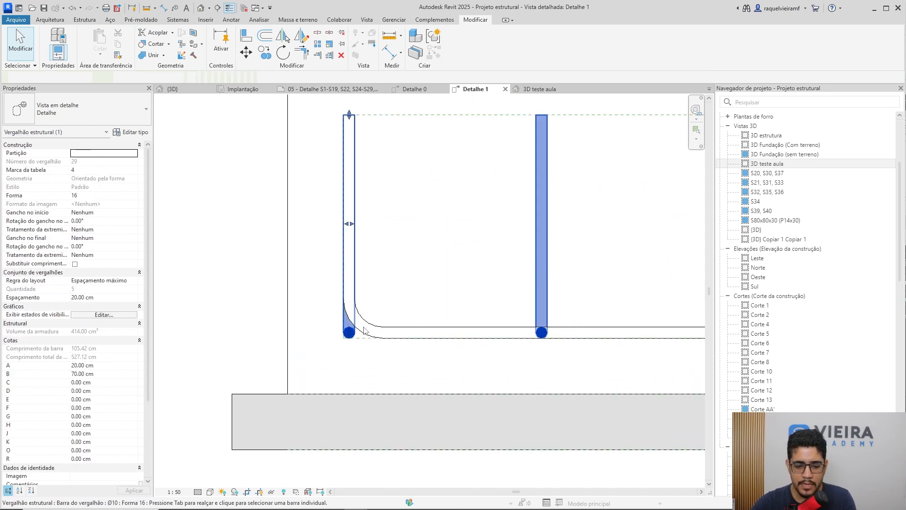
{"action": "scroll", "coordinate": [364, 330], "scroll_direction": "up", "scroll_amount": 2}
{"action": "left_click_drag", "start_coordinate": [336, 342], "coordinate": [336, 311]}
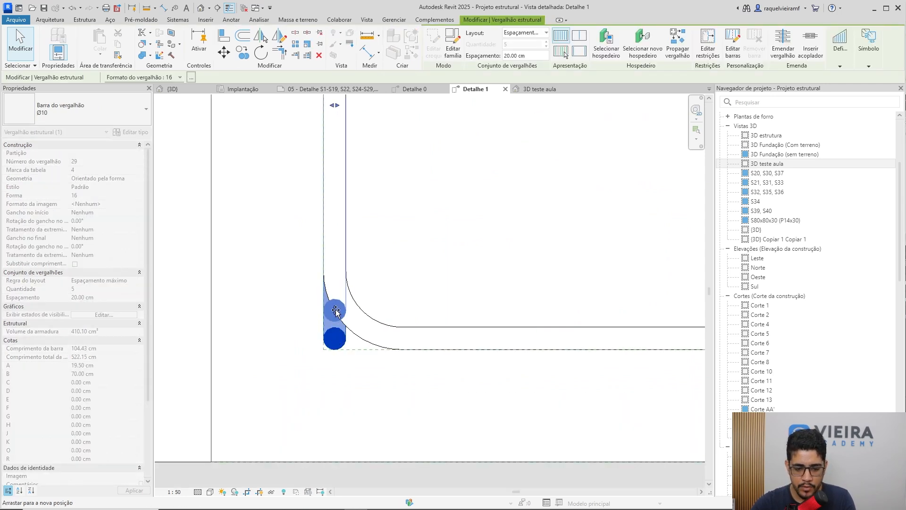
{"action": "scroll", "coordinate": [529, 342], "scroll_direction": "down", "scroll_amount": 2}
{"action": "middle_click_drag", "start_coordinate": [530, 342], "coordinate": [366, 318]}
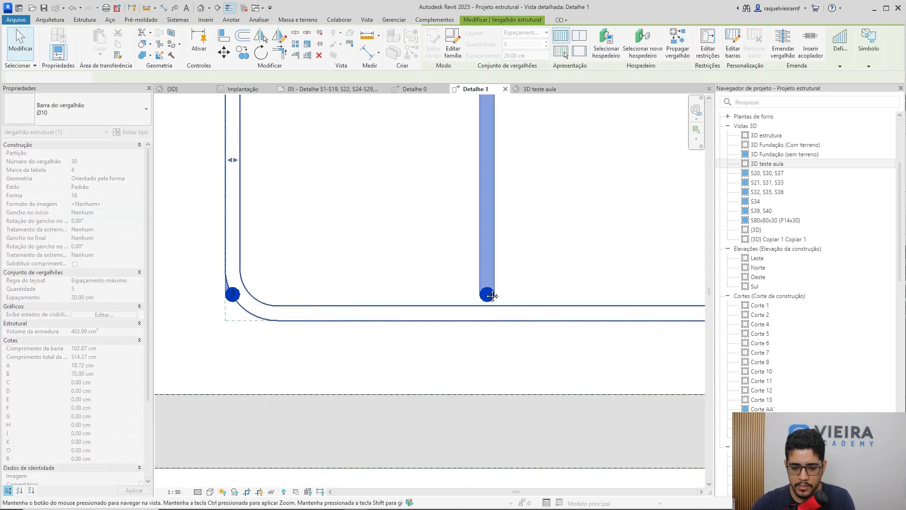
{"action": "scroll", "coordinate": [498, 300], "scroll_direction": "up", "scroll_amount": 2}
{"action": "scroll", "coordinate": [299, 313], "scroll_direction": "down", "scroll_amount": 1}
{"action": "middle_click_drag", "start_coordinate": [299, 312], "coordinate": [405, 295]}
{"action": "left_click_drag", "start_coordinate": [254, 283], "coordinate": [252, 282]}
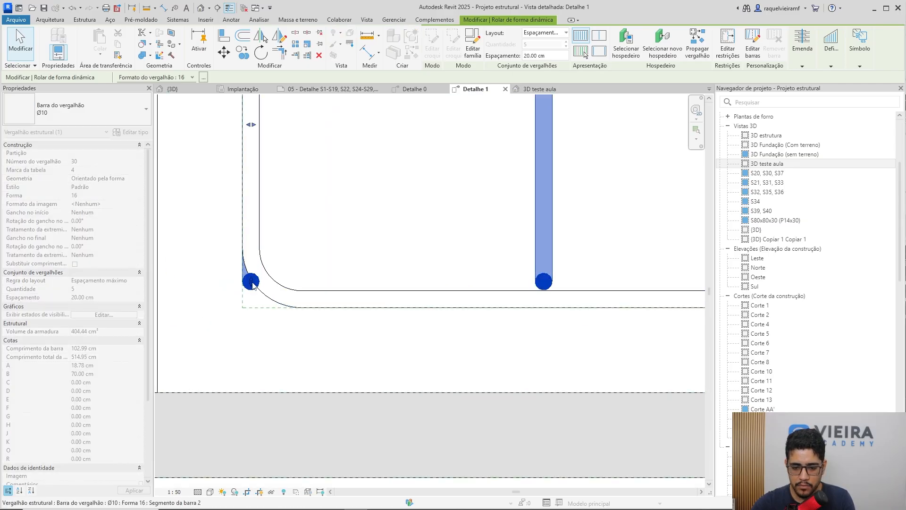
{"action": "scroll", "coordinate": [348, 329], "scroll_direction": "down", "scroll_amount": 3}
{"action": "key", "text": "Escape"}
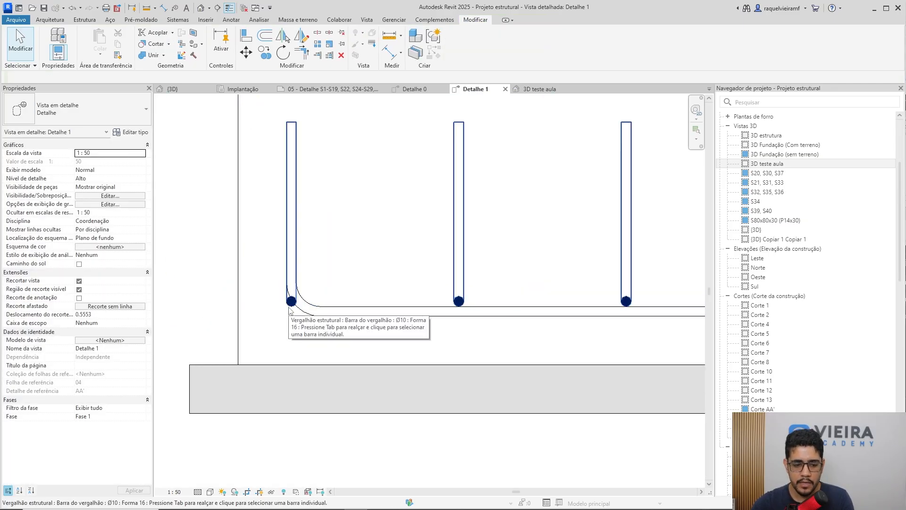
In Detalhe 1, move both end bars of the perpendicular set inward to where the crossing bar's bends meet its straight bottom segment.
{"action": "left_click", "coordinate": [289, 306]}
{"action": "left_click_drag", "start_coordinate": [292, 212], "coordinate": [320, 212]}
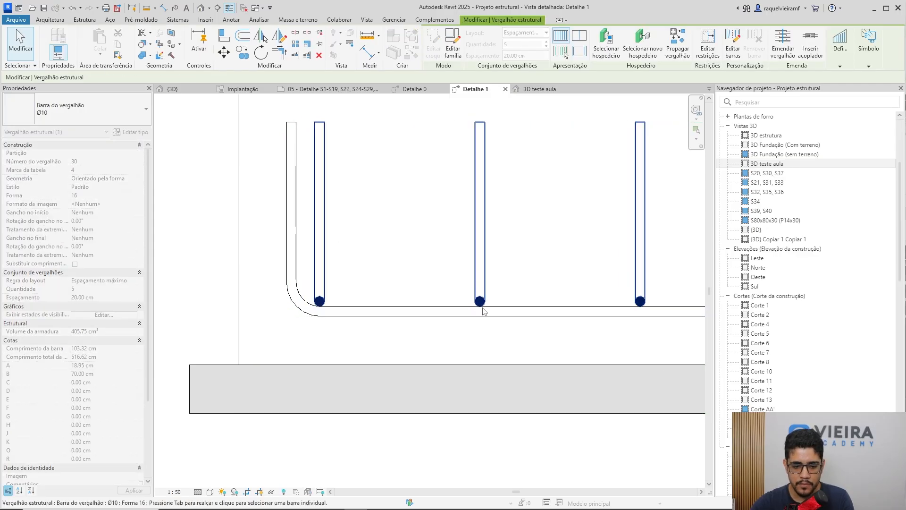
{"action": "key", "text": "Escape"}
{"action": "scroll", "coordinate": [482, 311], "scroll_direction": "down", "scroll_amount": 1}
{"action": "middle_click_drag", "start_coordinate": [482, 312], "coordinate": [316, 287]}
{"action": "left_click", "coordinate": [549, 225]}
{"action": "key", "text": "Escape"}
{"action": "left_click", "coordinate": [669, 216]}
{"action": "left_click_drag", "start_coordinate": [670, 216], "coordinate": [650, 216]}
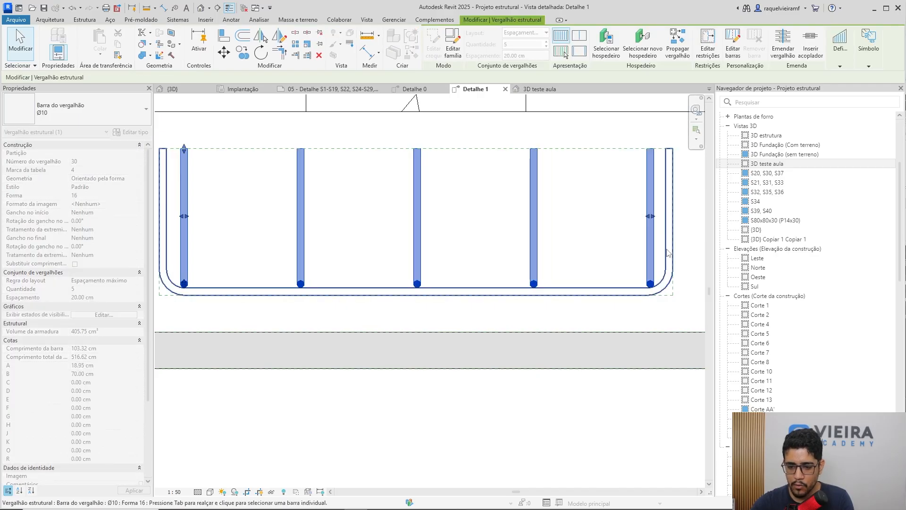
{"action": "key", "text": "Escape"}
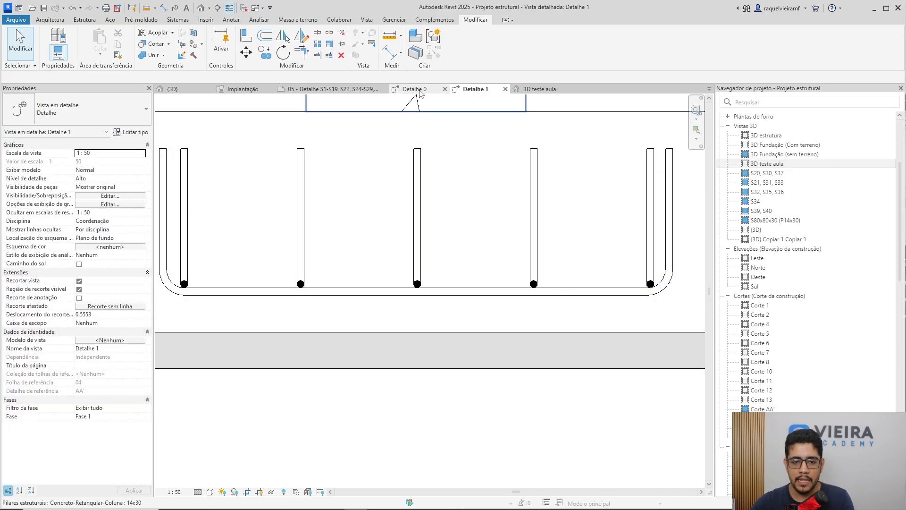
In plan view Detalhe 0, shift the left end bar of the vertically drawn set slightly inward from the crossing bars' ends.
{"action": "left_click", "coordinate": [415, 89]}
{"action": "scroll", "coordinate": [472, 236], "scroll_direction": "up", "scroll_amount": 2}
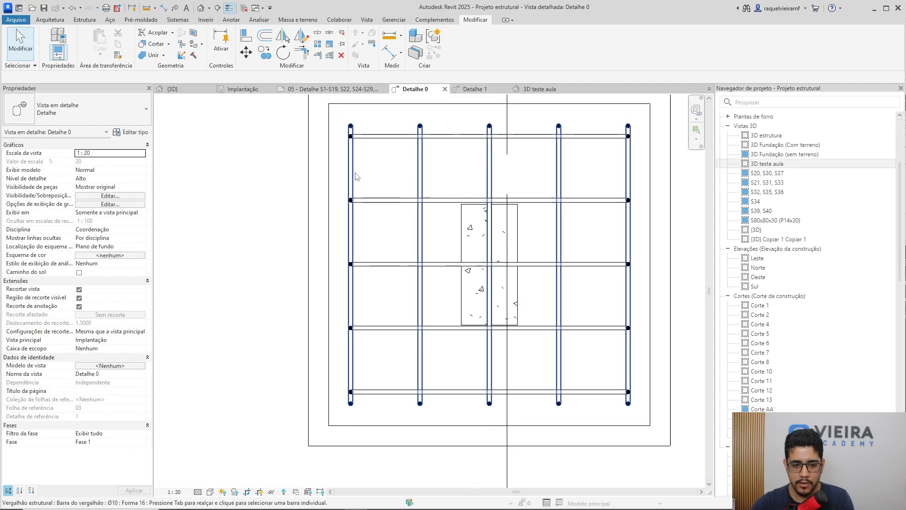
{"action": "left_click", "coordinate": [350, 253]}
{"action": "scroll", "coordinate": [347, 284], "scroll_direction": "up", "scroll_amount": 3}
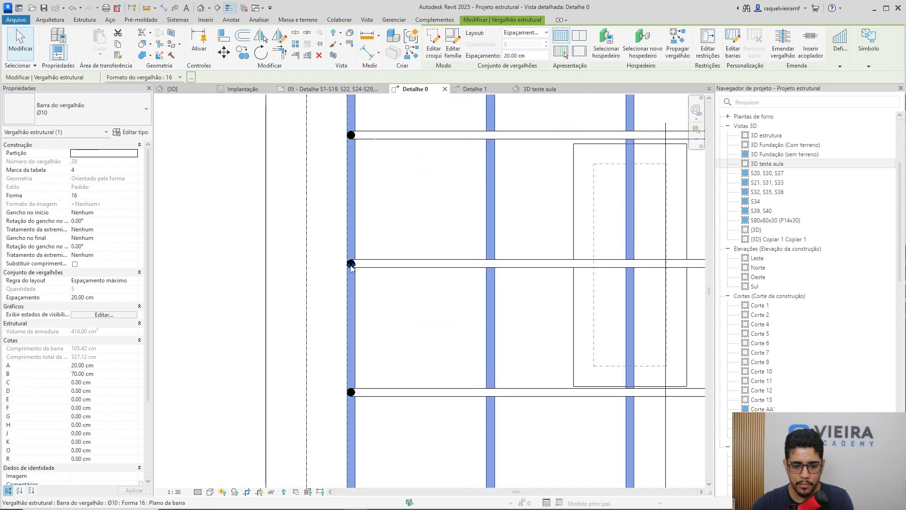
{"action": "key", "text": "Tab"}
{"action": "left_click", "coordinate": [364, 265]}
{"action": "left_click_drag", "start_coordinate": [365, 266], "coordinate": [363, 265]}
{"action": "scroll", "coordinate": [386, 264], "scroll_direction": "down", "scroll_amount": 3}
{"action": "left_click", "coordinate": [444, 283]}
{"action": "scroll", "coordinate": [443, 280], "scroll_direction": "down", "scroll_amount": 2}
{"action": "middle_click_drag", "start_coordinate": [466, 286], "coordinate": [444, 290]}
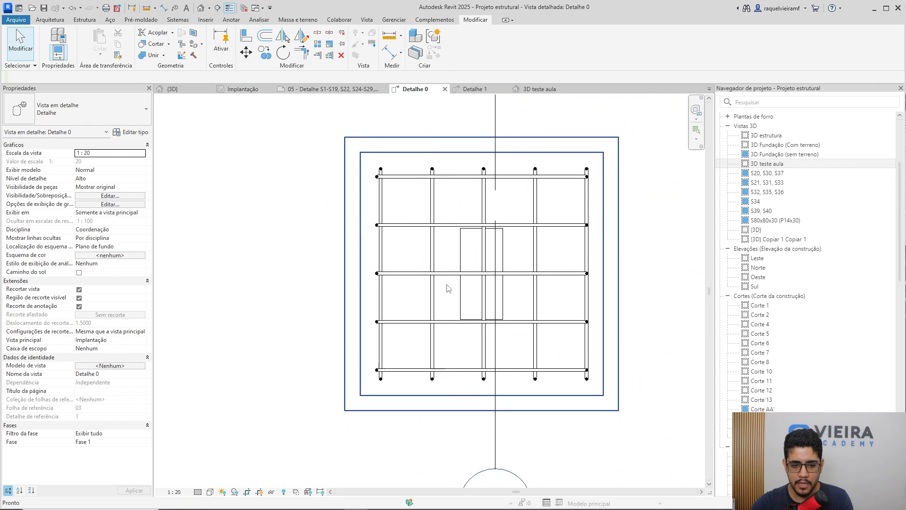
Shift the right end bar of the same set slightly inward in Detalhe 0 to match the left side.
{"action": "scroll", "coordinate": [566, 272], "scroll_direction": "up", "scroll_amount": 3}
{"action": "left_click", "coordinate": [603, 274]}
{"action": "left_click", "coordinate": [603, 277]}
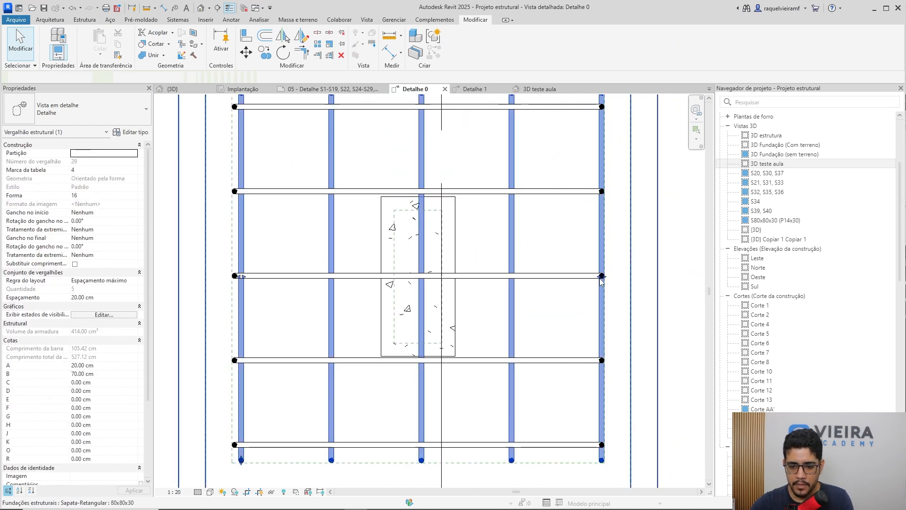
{"action": "scroll", "coordinate": [602, 276], "scroll_direction": "up", "scroll_amount": 2}
{"action": "left_click_drag", "start_coordinate": [595, 279], "coordinate": [594, 278]}
{"action": "key", "text": "Escape"}
{"action": "scroll", "coordinate": [635, 267], "scroll_direction": "down", "scroll_amount": 3}
{"action": "middle_click_drag", "start_coordinate": [641, 286], "coordinate": [613, 304]}
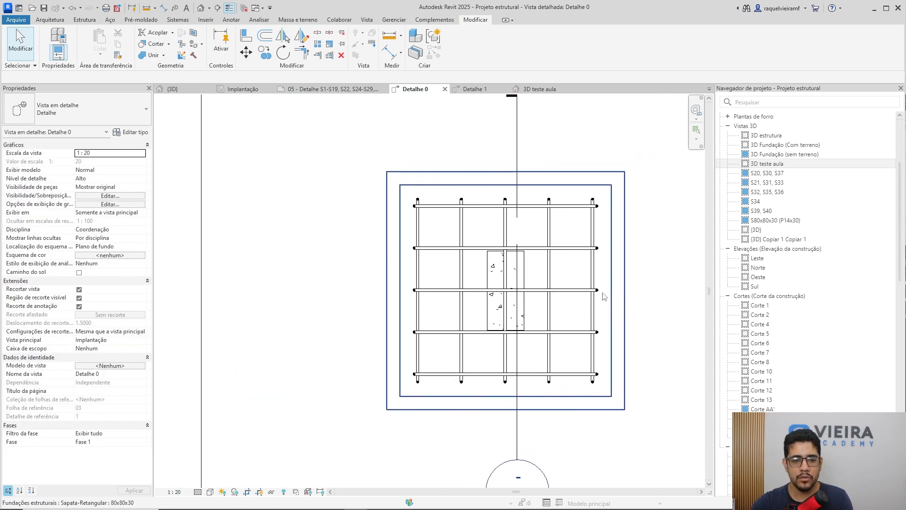
In the 3D teste aula view, move both end bars of that set further inward, clear of the crossing bars' bends.
{"action": "left_click", "coordinate": [540, 89]}
{"action": "scroll", "coordinate": [527, 240], "scroll_direction": "down", "scroll_amount": 3}
{"action": "middle_click_drag", "start_coordinate": [527, 240], "coordinate": [477, 272], "text": "shift"}
{"action": "scroll", "coordinate": [477, 272], "scroll_direction": "up", "scroll_amount": 5}
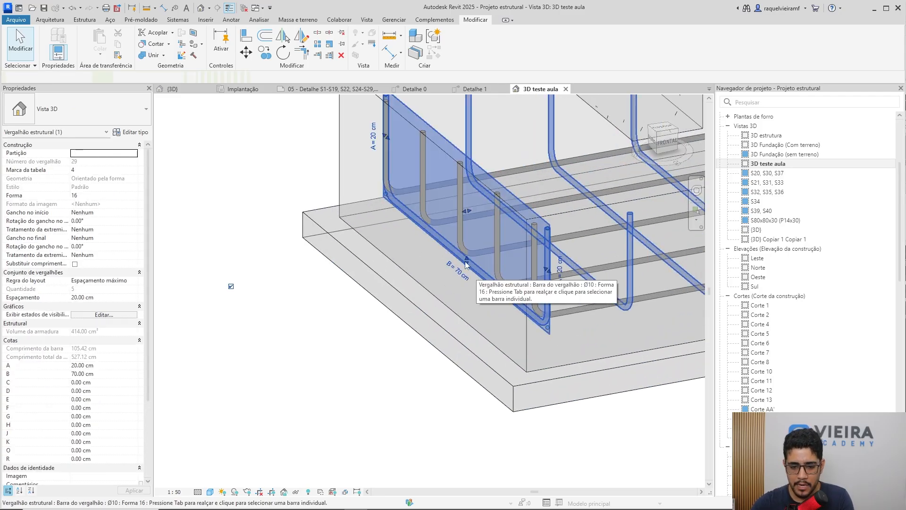
{"action": "left_click_drag", "start_coordinate": [467, 212], "coordinate": [482, 209]}
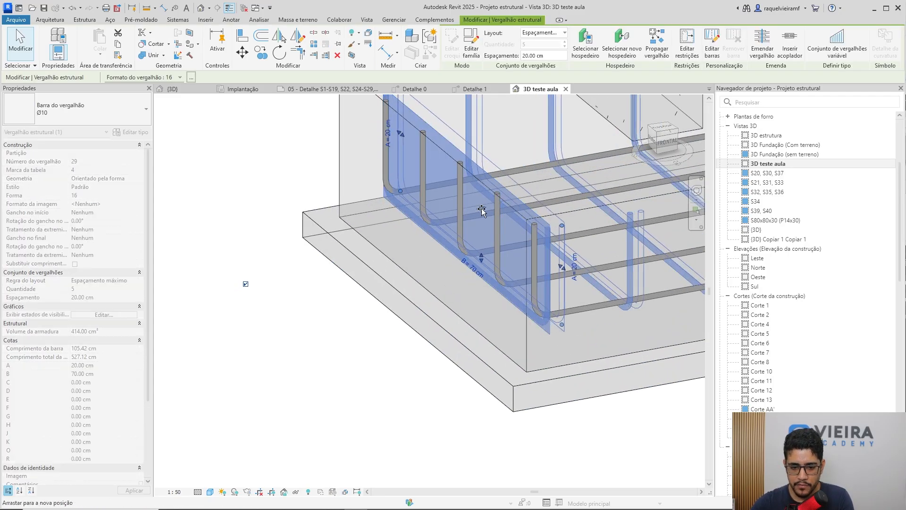
{"action": "key", "text": "Escape"}
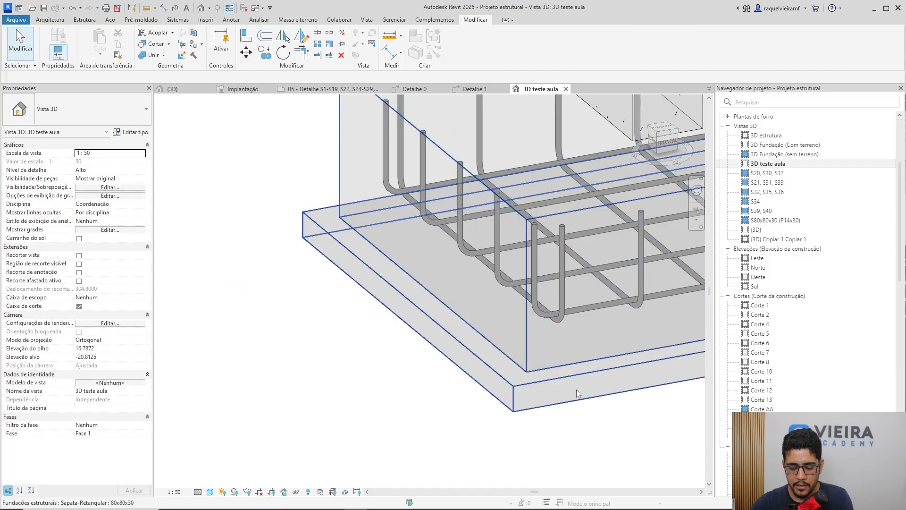
{"action": "scroll", "coordinate": [593, 409], "scroll_direction": "down", "scroll_amount": 2}
{"action": "middle_click_drag", "start_coordinate": [594, 410], "coordinate": [535, 306], "text": "shift"}
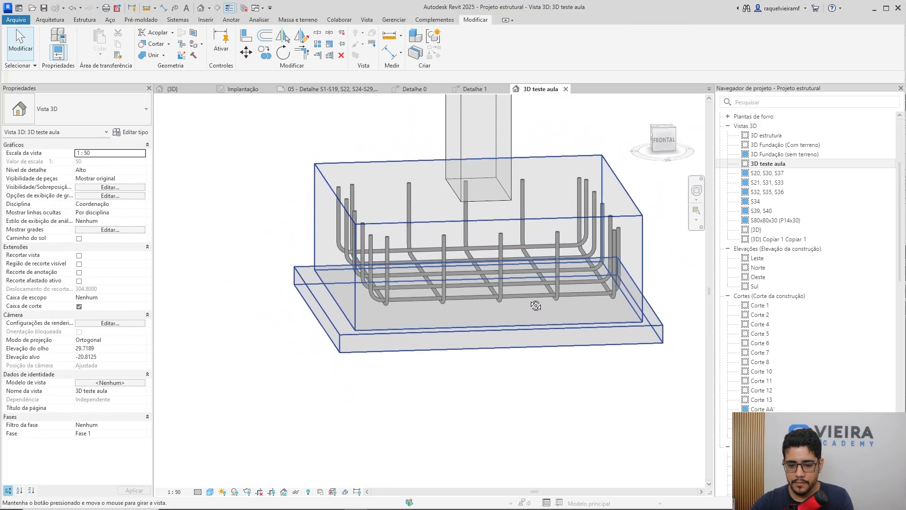
{"action": "scroll", "coordinate": [547, 292], "scroll_direction": "up", "scroll_amount": 5}
{"action": "left_click", "coordinate": [585, 225]}
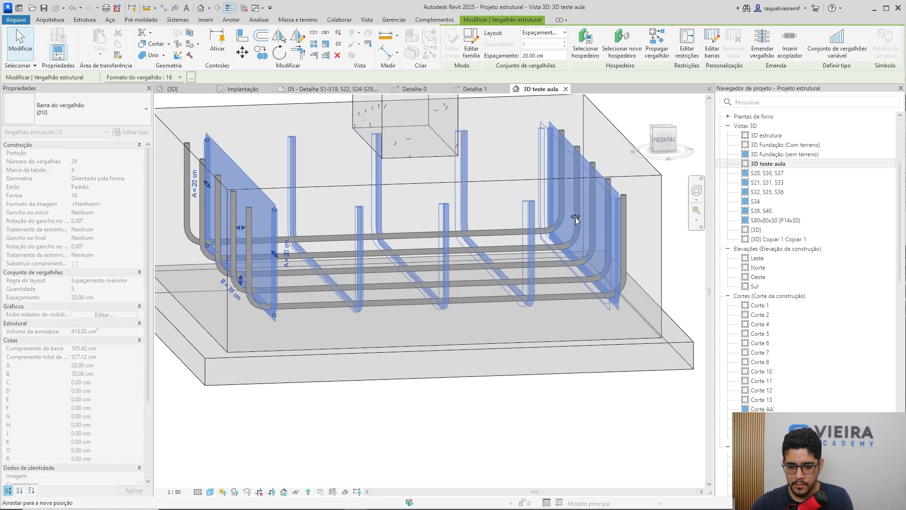
{"action": "key", "text": "Escape"}
Examine the two-way mesh inside the footing from several angles in the 3D view.
{"action": "middle_click_drag", "start_coordinate": [613, 368], "coordinate": [543, 395], "text": "shift"}
{"action": "scroll", "coordinate": [557, 380], "scroll_direction": "down", "scroll_amount": 3}
{"action": "middle_click_drag", "start_coordinate": [248, 379], "coordinate": [347, 418], "text": "shift"}
{"action": "scroll", "coordinate": [432, 330], "scroll_direction": "down", "scroll_amount": 3}
{"action": "middle_click_drag", "start_coordinate": [433, 330], "coordinate": [368, 288]}
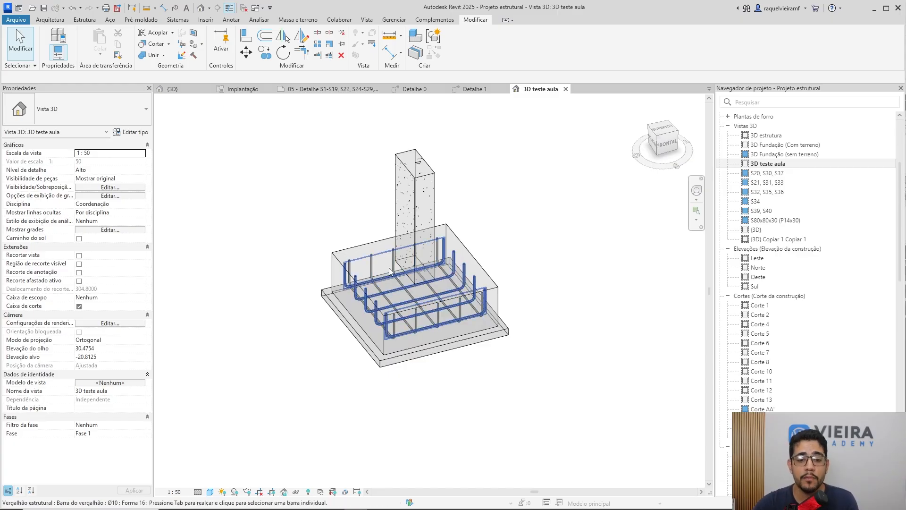
{"action": "middle_click_drag", "start_coordinate": [587, 323], "coordinate": [586, 295], "text": "shift"}
{"action": "middle_click_drag", "start_coordinate": [524, 315], "coordinate": [569, 372]}
{"action": "scroll", "coordinate": [575, 320], "scroll_direction": "up", "scroll_amount": 1}
{"action": "mouse_move", "coordinate": [580, 319]}
{"action": "middle_mouse_down"}
{"action": "mouse_move", "coordinate": [649, 350]}
{"action": "mouse_move", "coordinate": [629, 337]}
{"action": "middle_mouse_up"}
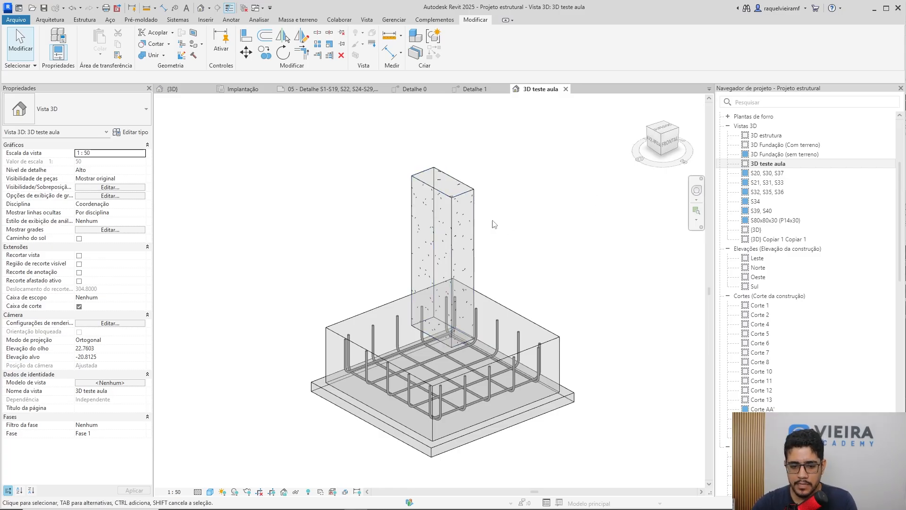
{"action": "scroll", "coordinate": [587, 356], "scroll_direction": "down", "scroll_amount": 2}
{"action": "middle_click_drag", "start_coordinate": [587, 356], "coordinate": [570, 307]}
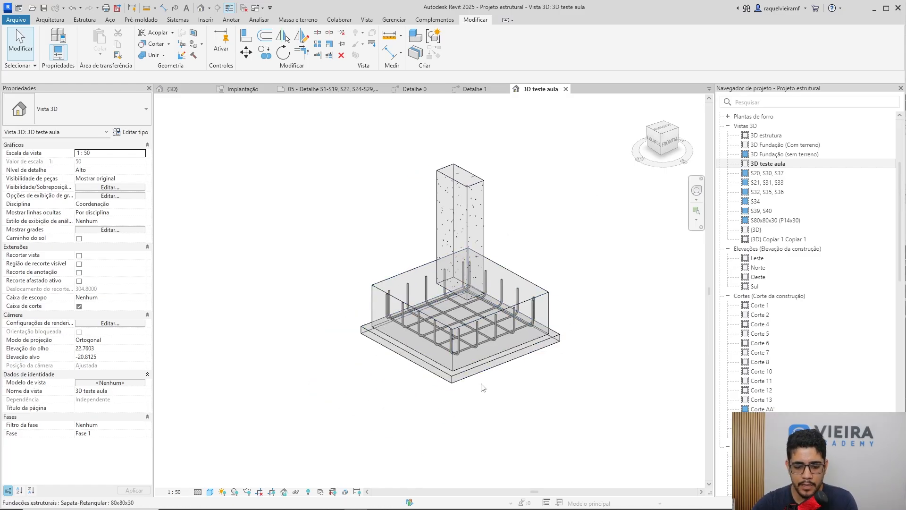
Turn the 3D view to an elevated corner angle of the footing, then save the orientation and lock the view.
{"action": "middle_click_drag", "start_coordinate": [594, 363], "coordinate": [497, 370], "text": "shift"}
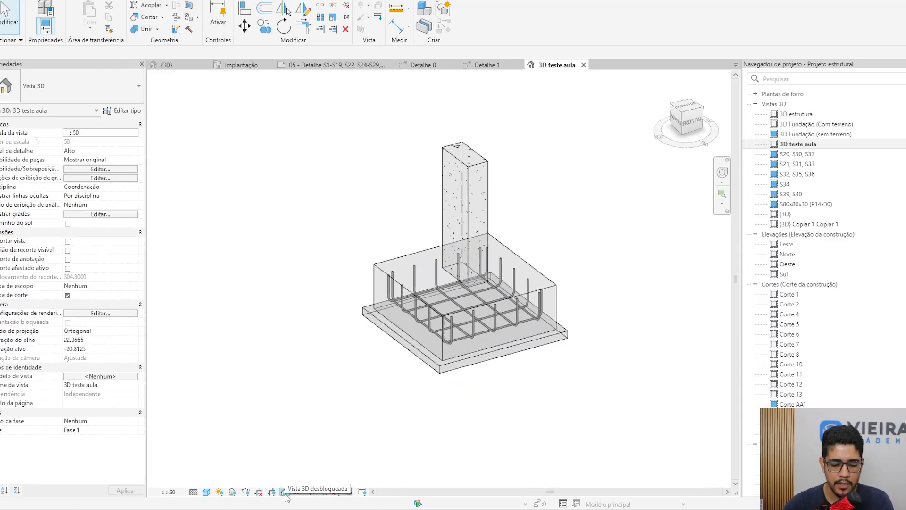
{"action": "left_click", "coordinate": [284, 492]}
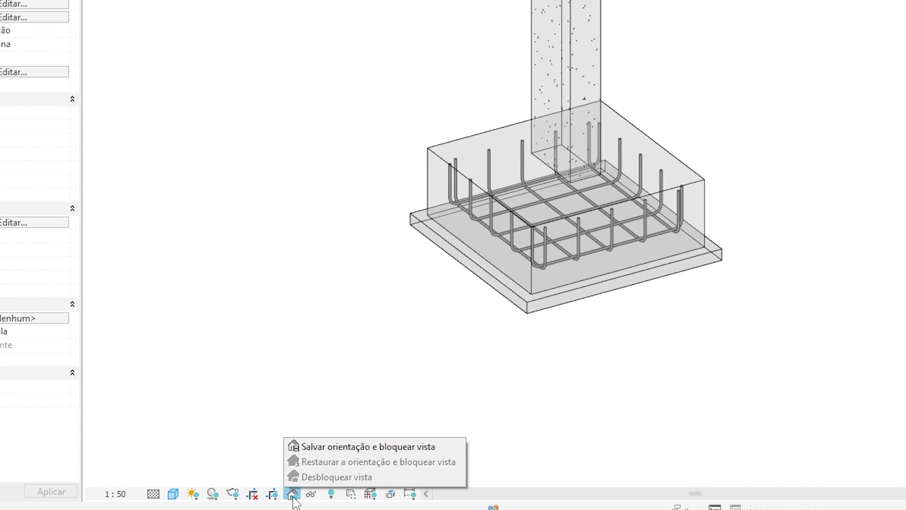
{"action": "left_click", "coordinate": [340, 448]}
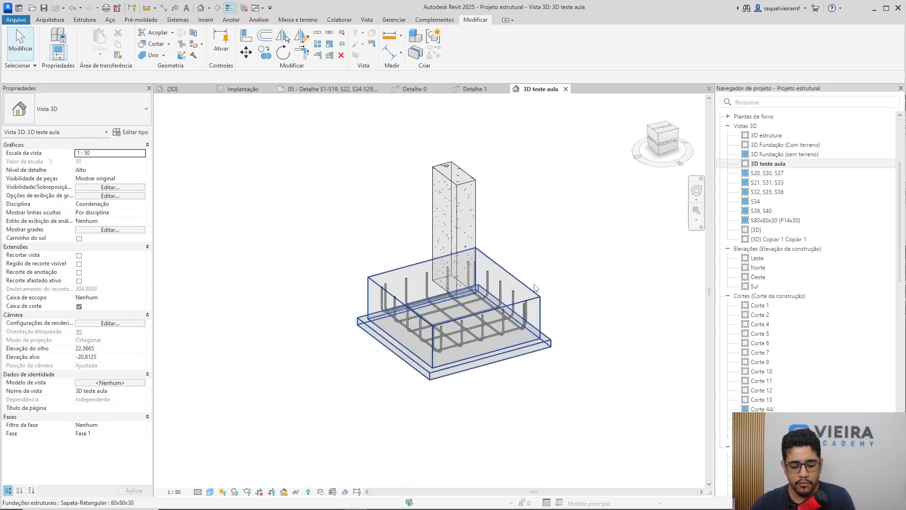
{"action": "middle_click_drag", "start_coordinate": [534, 284], "coordinate": [530, 283], "text": "shift"}
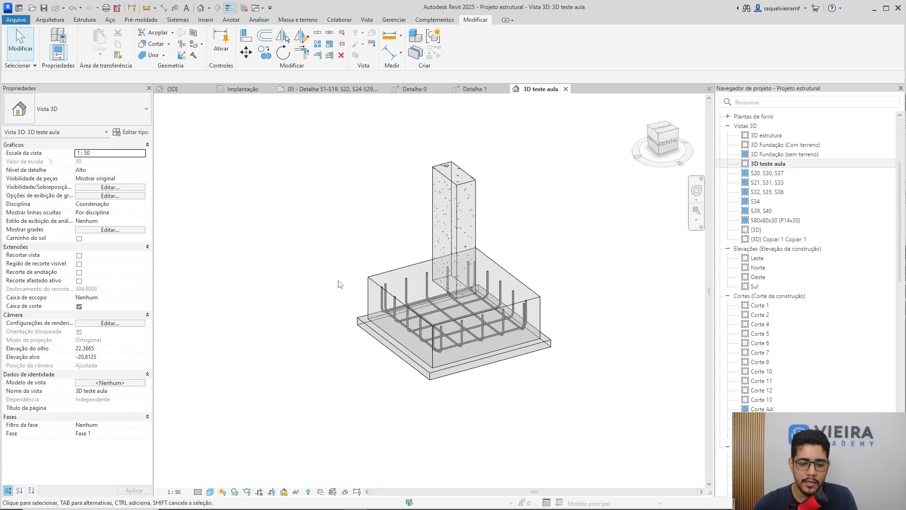
Select both bar sets and displace them along the X axis, out of the footing, for an exploded 3D view.
{"action": "scroll", "coordinate": [388, 299], "scroll_direction": "up", "scroll_amount": 3}
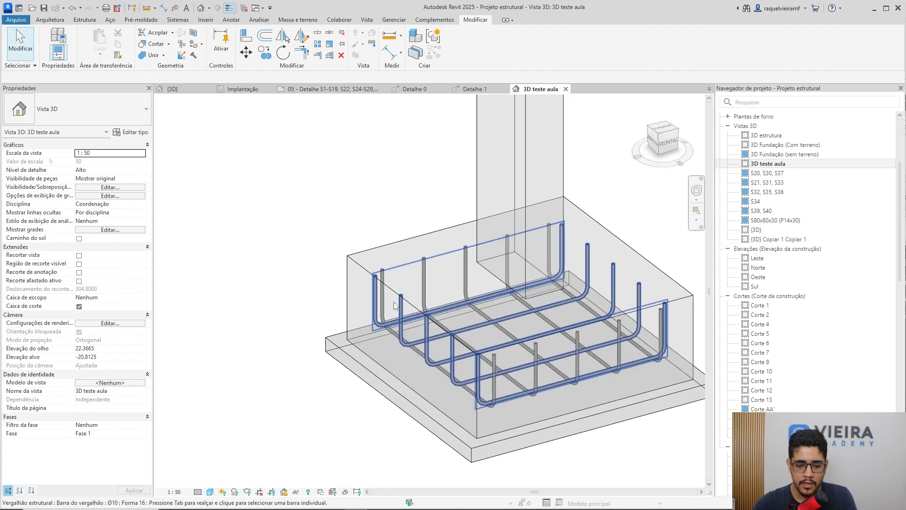
{"action": "left_click", "coordinate": [390, 333]}
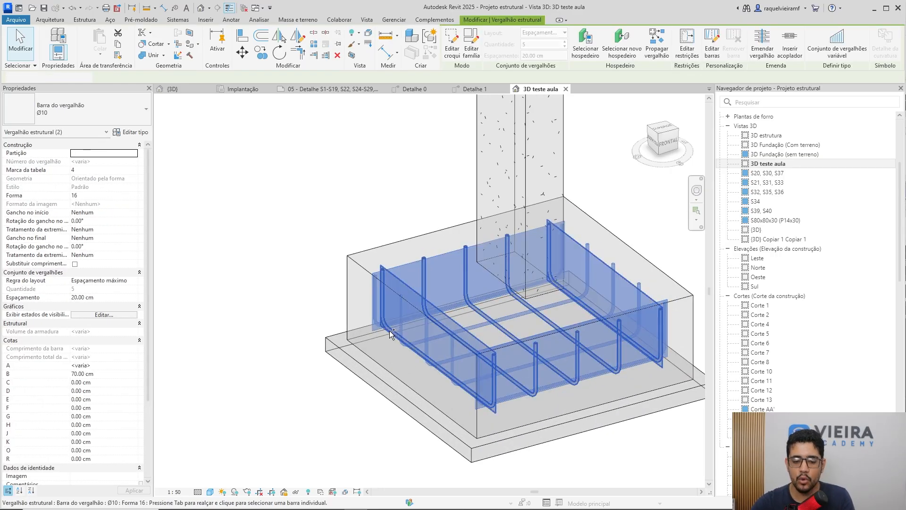
{"action": "scroll", "coordinate": [561, 340], "scroll_direction": "down", "scroll_amount": 5}
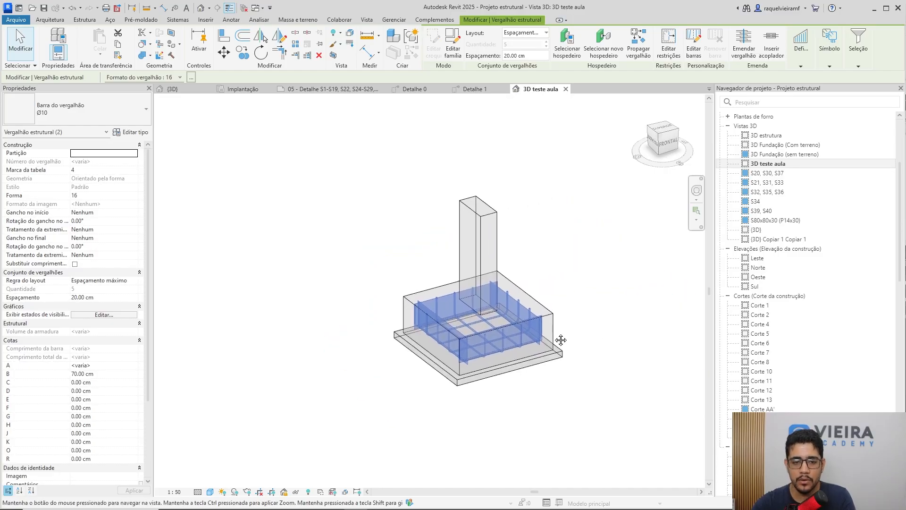
{"action": "middle_click_drag", "start_coordinate": [560, 340], "coordinate": [541, 343]}
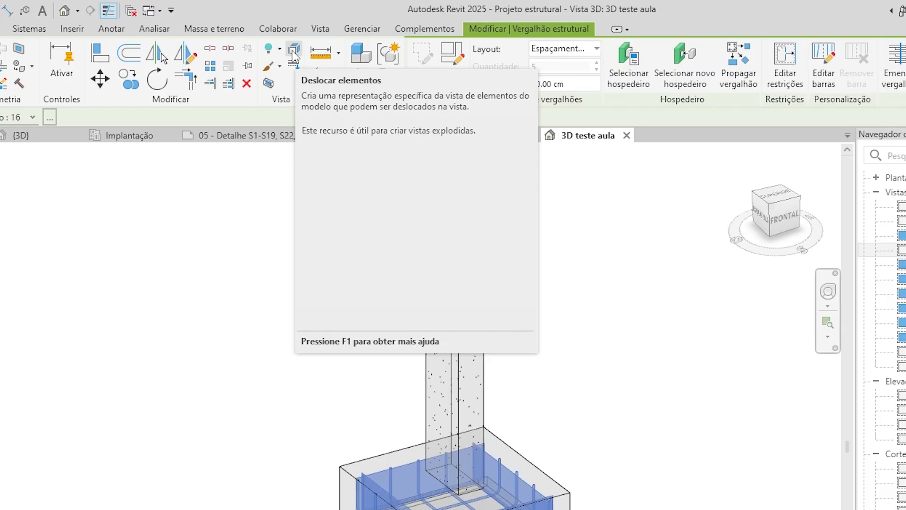
{"action": "left_click", "coordinate": [293, 50]}
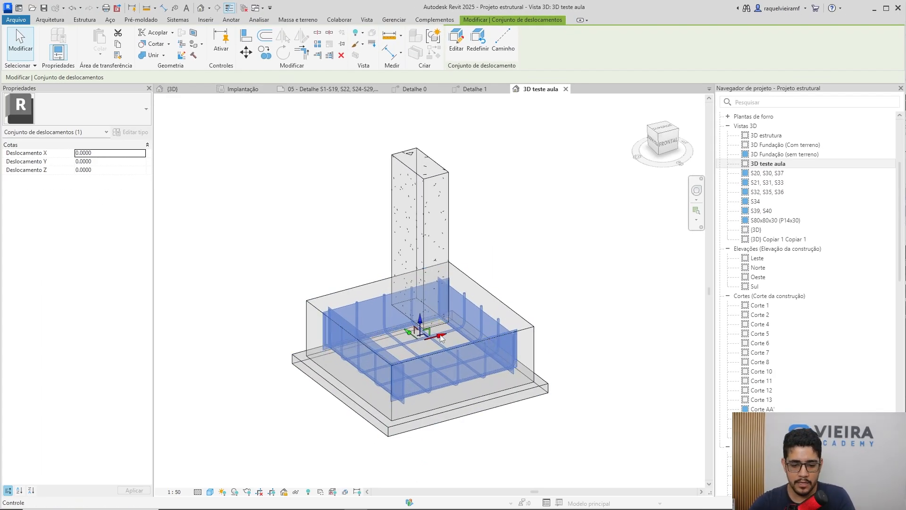
{"action": "left_click_drag", "start_coordinate": [441, 337], "coordinate": [633, 279]}
{"action": "scroll", "coordinate": [554, 228], "scroll_direction": "down", "scroll_amount": 2}
{"action": "left_click", "coordinate": [568, 198]}
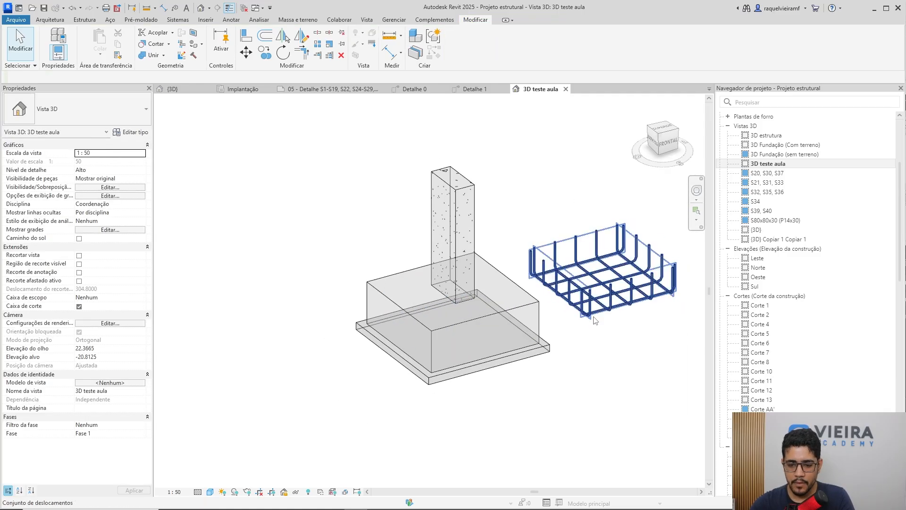
{"action": "middle_click_drag", "start_coordinate": [594, 350], "coordinate": [550, 338]}
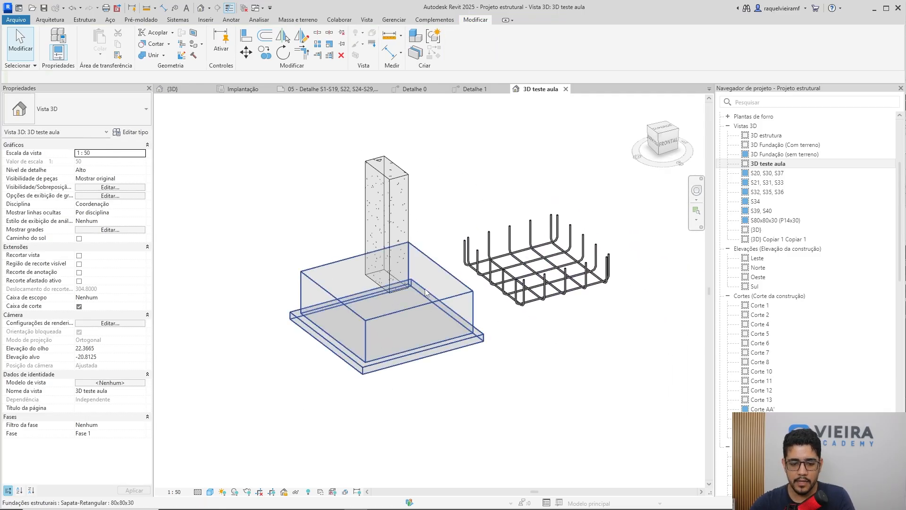
Reset the view-specific element graphics of the footing and column, with surface transparency at 0, so both display as opaque solids.
{"action": "scroll", "coordinate": [426, 286], "scroll_direction": "up", "scroll_amount": 2}
{"action": "left_click", "coordinate": [397, 208]}
{"action": "left_click", "coordinate": [387, 198], "text": "ctrl"}
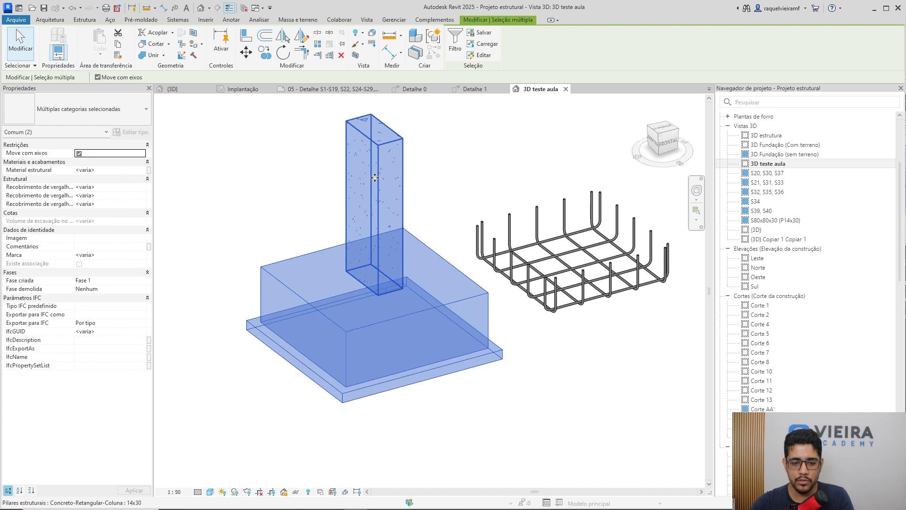
{"action": "right_click", "coordinate": [376, 178]}
{"action": "mouse_move", "coordinate": [424, 246]}
{"action": "left_click", "coordinate": [535, 246]}
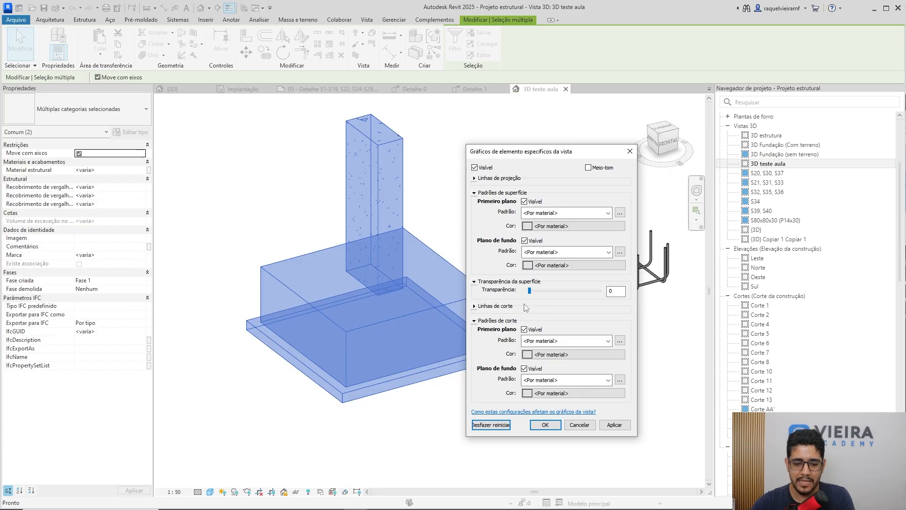
{"action": "left_click", "coordinate": [545, 425]}
{"action": "left_click", "coordinate": [542, 421]}
{"action": "scroll", "coordinate": [536, 452], "scroll_direction": "down", "scroll_amount": 2}
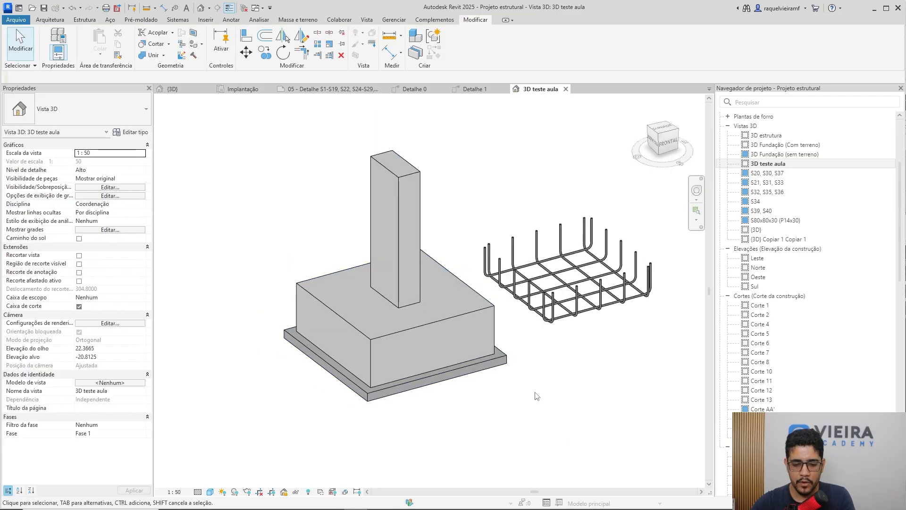
Examine the exploded 3D view of the footing and mesh, comparing it with the Detalhe 1 section.
{"action": "scroll", "coordinate": [546, 358], "scroll_direction": "up", "scroll_amount": 1}
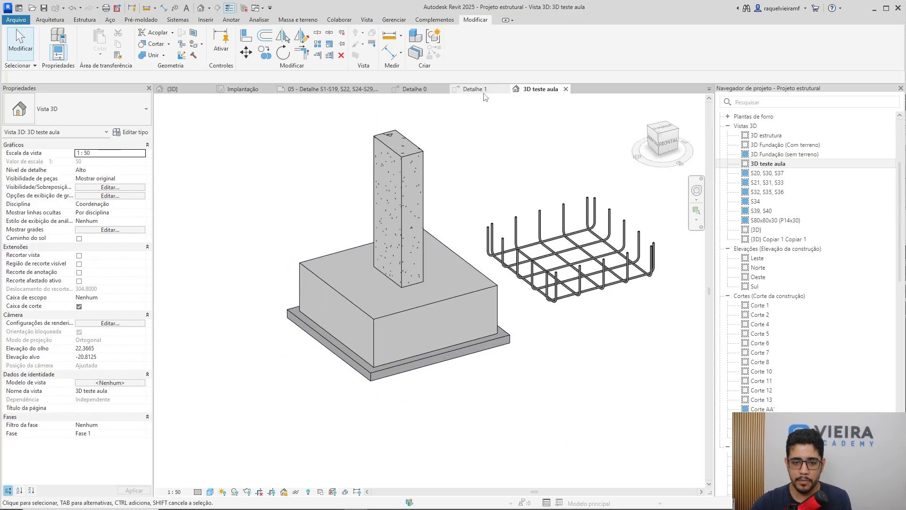
{"action": "left_click", "coordinate": [481, 90]}
{"action": "scroll", "coordinate": [501, 281], "scroll_direction": "down", "scroll_amount": 6}
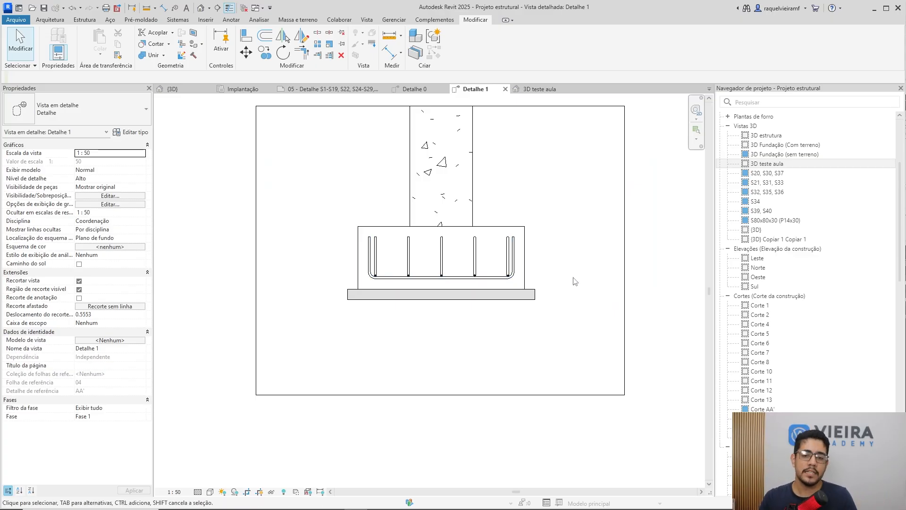
{"action": "left_click", "coordinate": [538, 89]}
{"action": "middle_click_drag", "start_coordinate": [558, 320], "coordinate": [491, 334]}
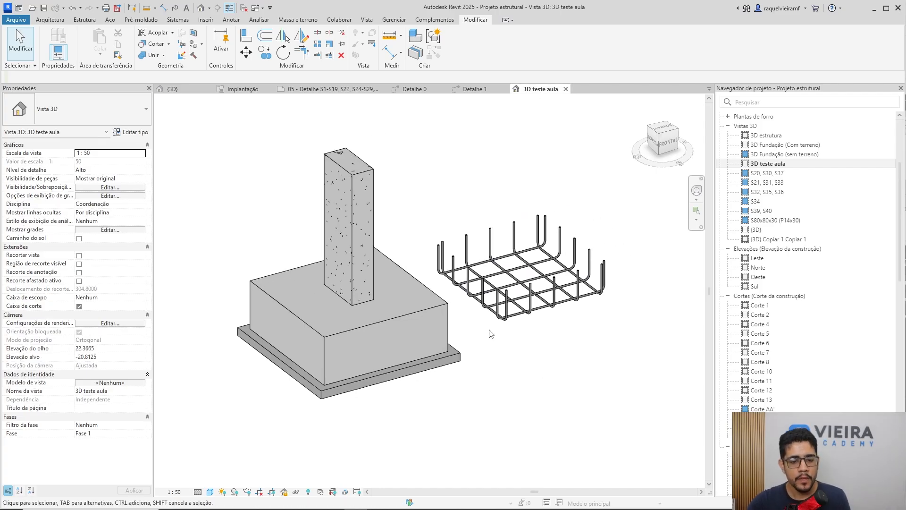
{"action": "scroll", "coordinate": [514, 283], "scroll_direction": "up", "scroll_amount": 2}
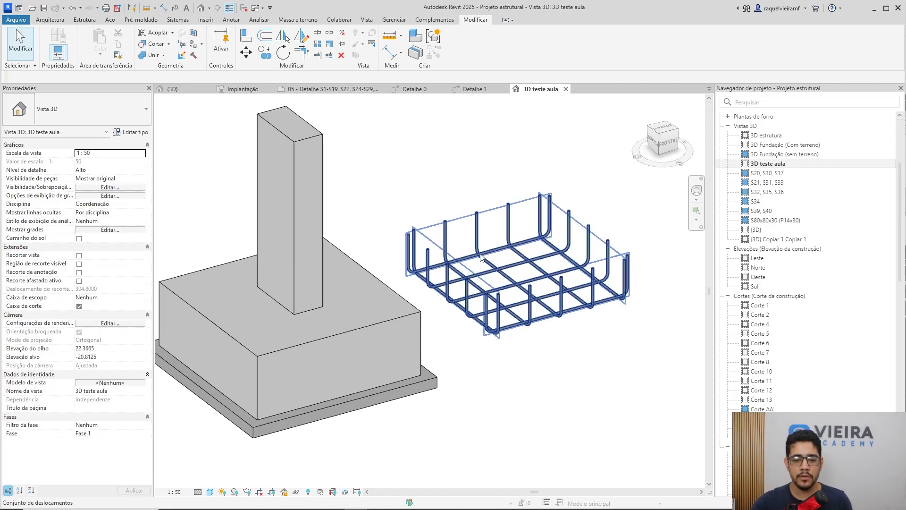
{"action": "scroll", "coordinate": [579, 364], "scroll_direction": "down", "scroll_amount": 1}
{"action": "middle_click_drag", "start_coordinate": [579, 364], "coordinate": [580, 380]}
{"action": "scroll", "coordinate": [645, 242], "scroll_direction": "up", "scroll_amount": 1}
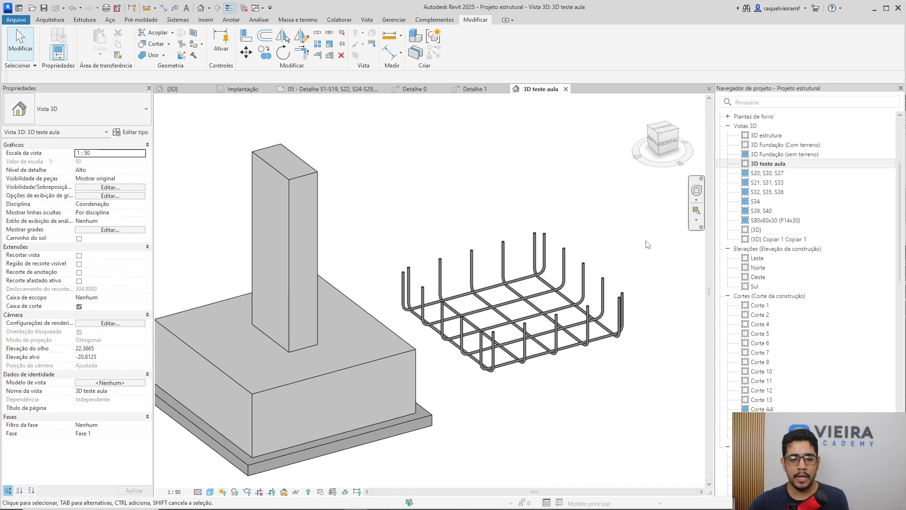
{"action": "scroll", "coordinate": [606, 304], "scroll_direction": "down", "scroll_amount": 2}
{"action": "middle_click_drag", "start_coordinate": [582, 349], "coordinate": [626, 294]}
{"action": "middle_click_drag", "start_coordinate": [597, 363], "coordinate": [570, 378]}
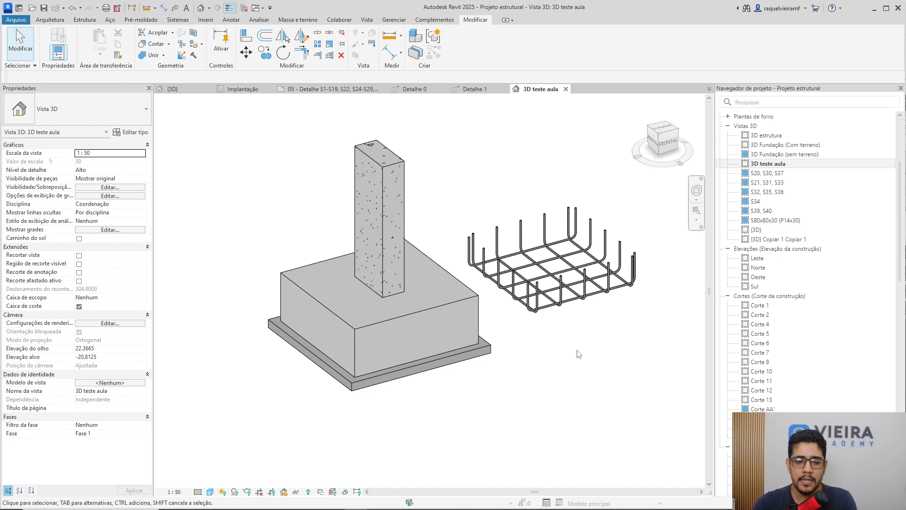
Review the finished S1-S19 footing detailing on sheet 05, from the 3D view and plan to the section and bar bending details.
{"action": "left_click", "coordinate": [317, 93]}
{"action": "scroll", "coordinate": [481, 299], "scroll_direction": "up", "scroll_amount": 5}
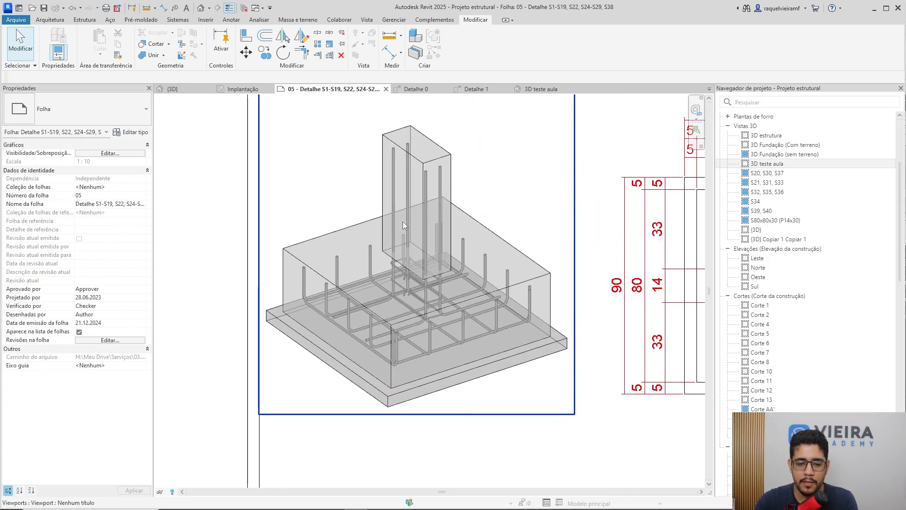
{"action": "scroll", "coordinate": [276, 288], "scroll_direction": "down", "scroll_amount": 2}
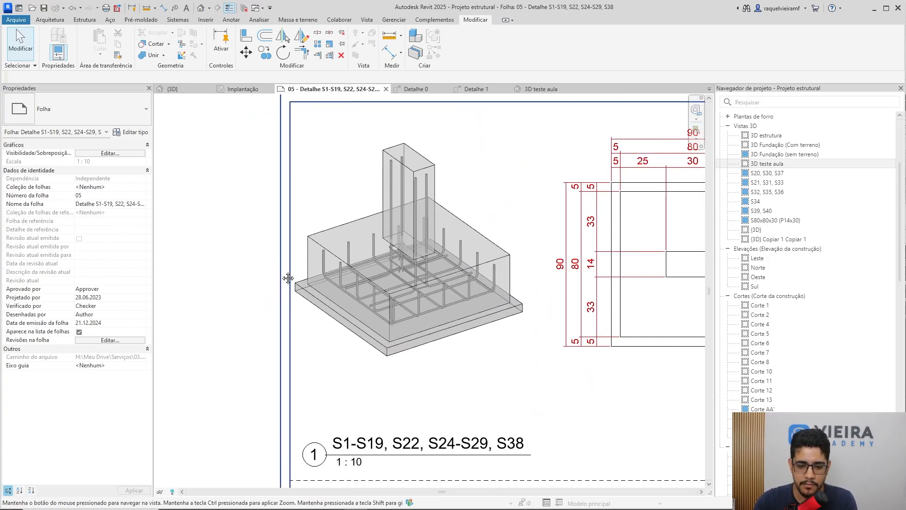
{"action": "middle_click_drag", "start_coordinate": [300, 337], "coordinate": [336, 364]}
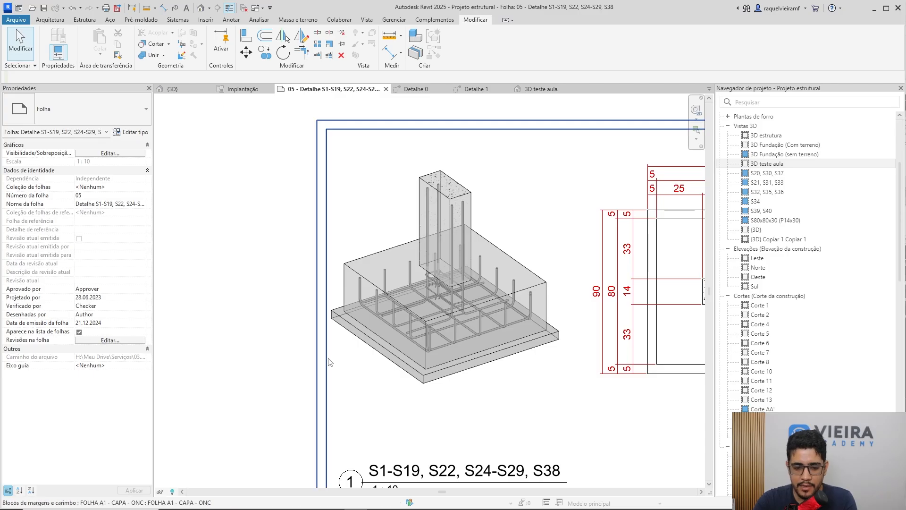
{"action": "middle_click_drag", "start_coordinate": [453, 374], "coordinate": [411, 361]}
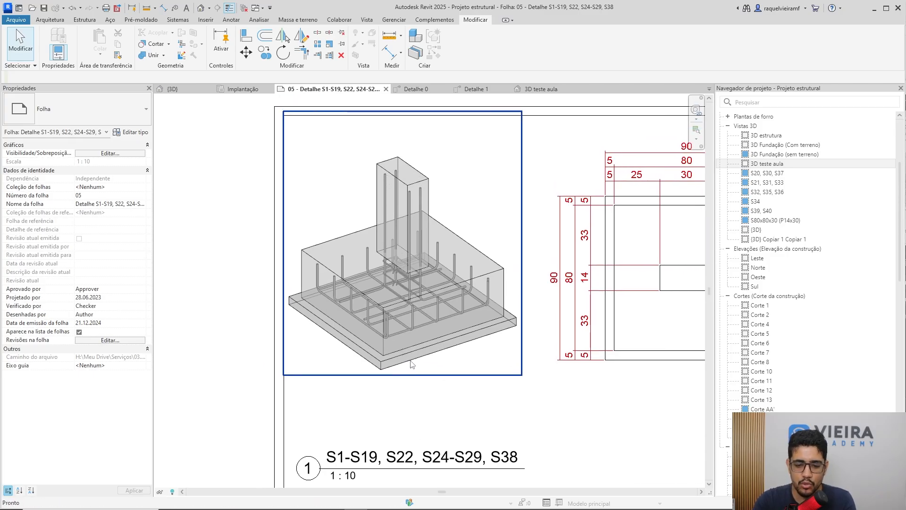
{"action": "scroll", "coordinate": [411, 364], "scroll_direction": "down", "scroll_amount": 2}
{"action": "scroll", "coordinate": [414, 384], "scroll_direction": "down", "scroll_amount": 2}
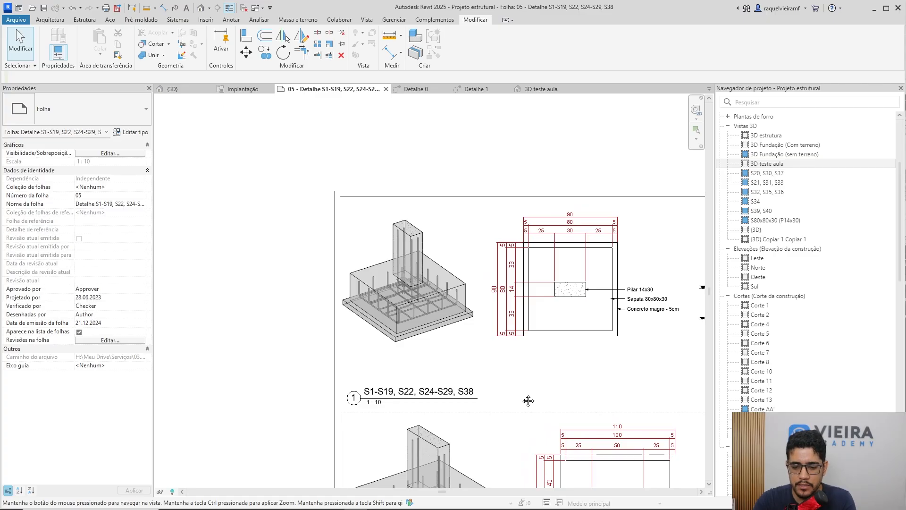
{"action": "scroll", "coordinate": [413, 291], "scroll_direction": "up", "scroll_amount": 5}
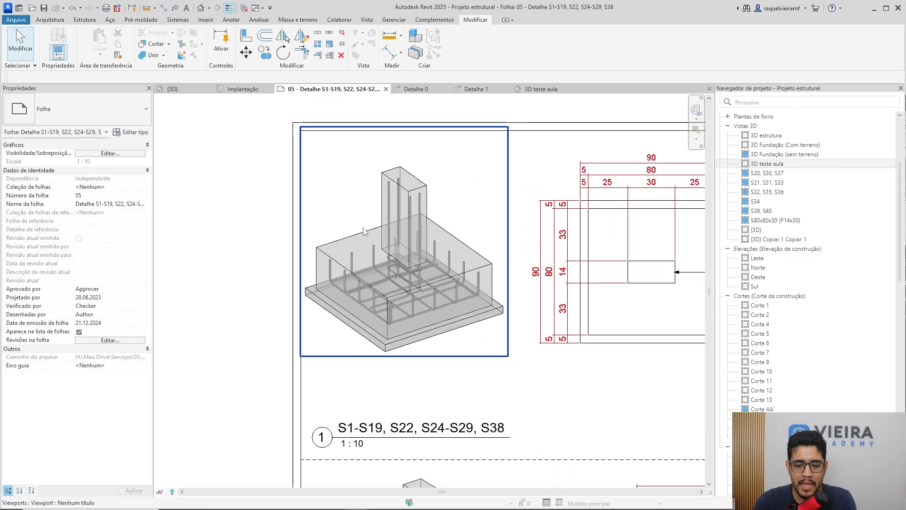
{"action": "middle_click_drag", "start_coordinate": [453, 292], "coordinate": [269, 280]}
{"action": "middle_click_drag", "start_coordinate": [401, 289], "coordinate": [98, 245]}
{"action": "middle_click_drag", "start_coordinate": [569, 309], "coordinate": [398, 297]}
{"action": "scroll", "coordinate": [412, 299], "scroll_direction": "down", "scroll_amount": 5}
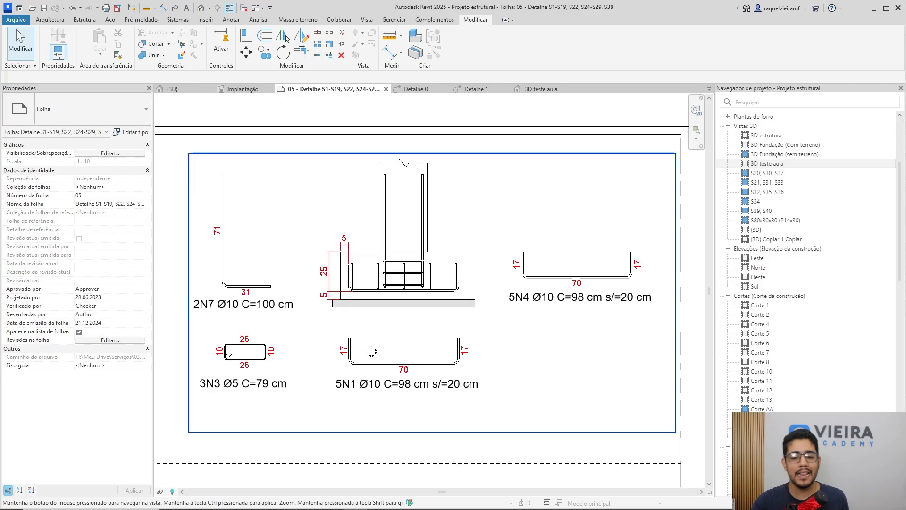
{"action": "middle_click_drag", "start_coordinate": [409, 340], "coordinate": [479, 329]}
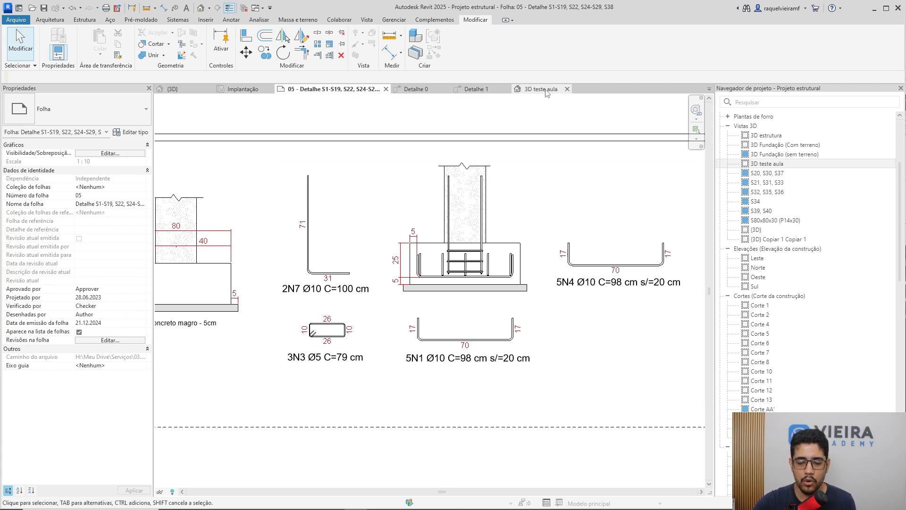
Set the scale of the Detalhe 1 section view to 1:5.
{"action": "left_click", "coordinate": [475, 89]}
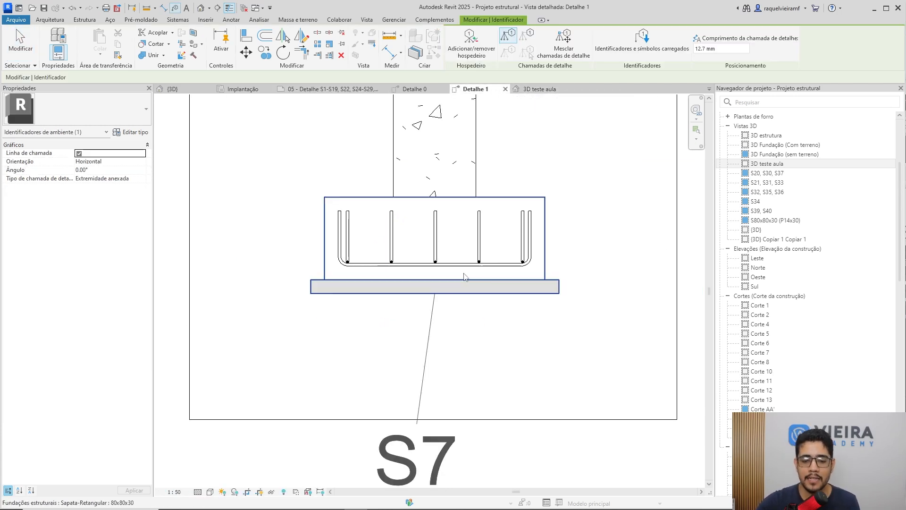
{"action": "left_click", "coordinate": [173, 491]}
{"action": "left_click", "coordinate": [197, 377]}
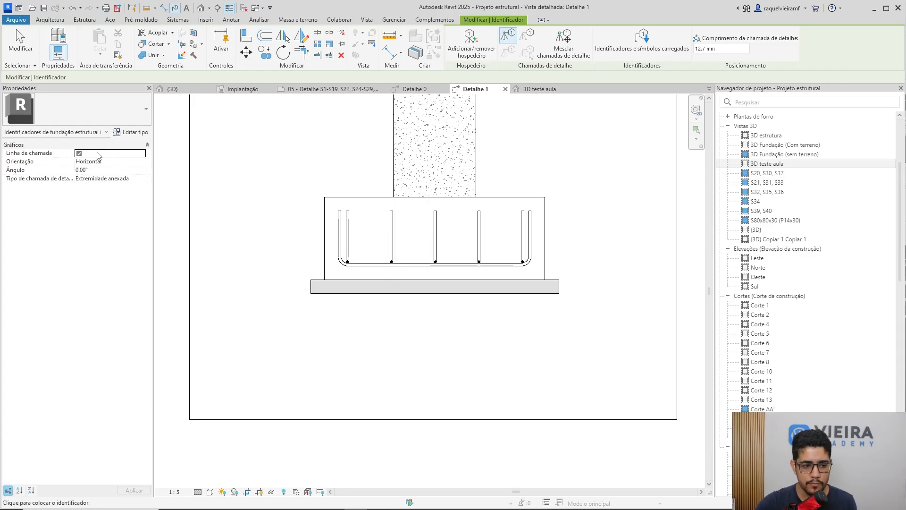
Tag the U-shaped mesh bar without a leader line and place the tag below the footing.
{"action": "left_click", "coordinate": [79, 153]}
{"action": "left_click", "coordinate": [424, 265]}
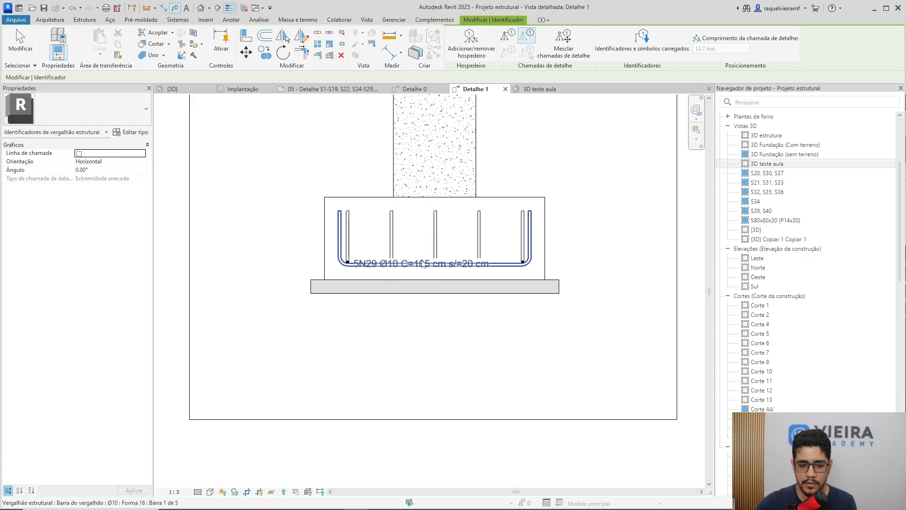
{"action": "left_click_drag", "start_coordinate": [422, 269], "coordinate": [429, 337]}
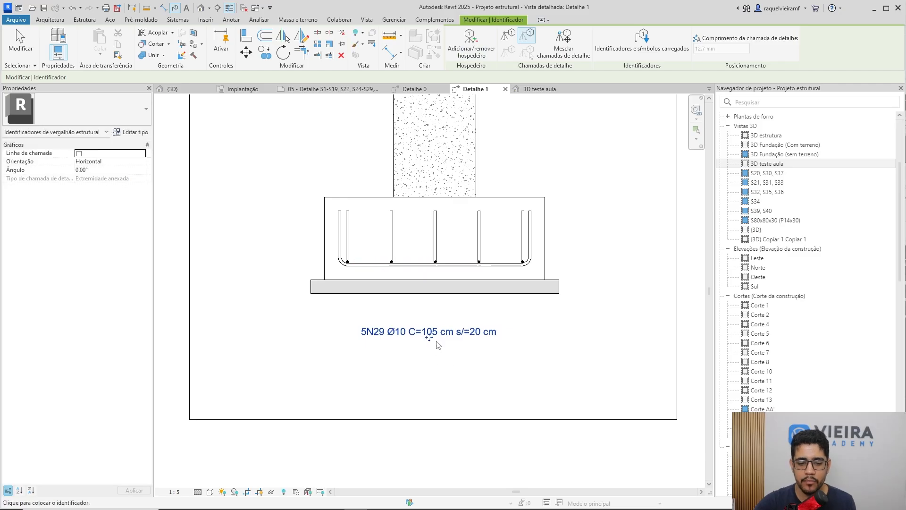
{"action": "scroll", "coordinate": [449, 386], "scroll_direction": "up", "scroll_amount": 2}
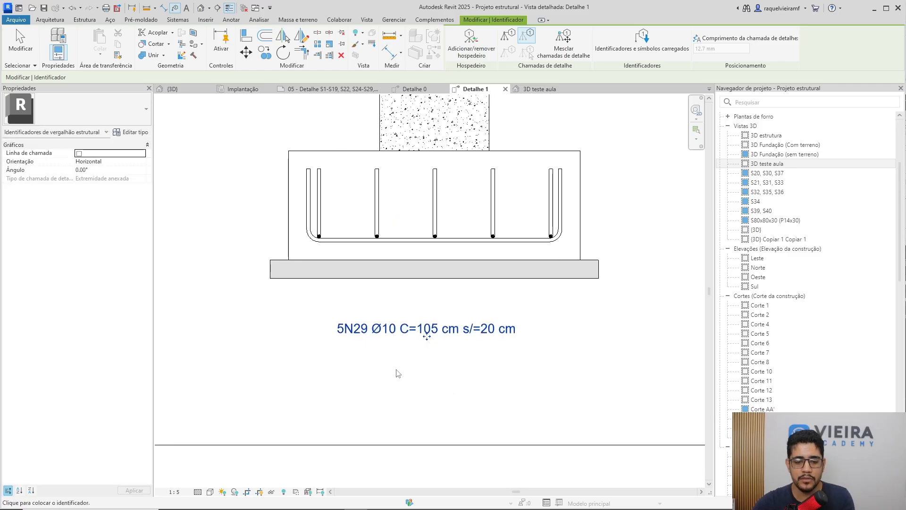
{"action": "key", "text": "Escape"}
{"action": "key", "text": "Escape"}
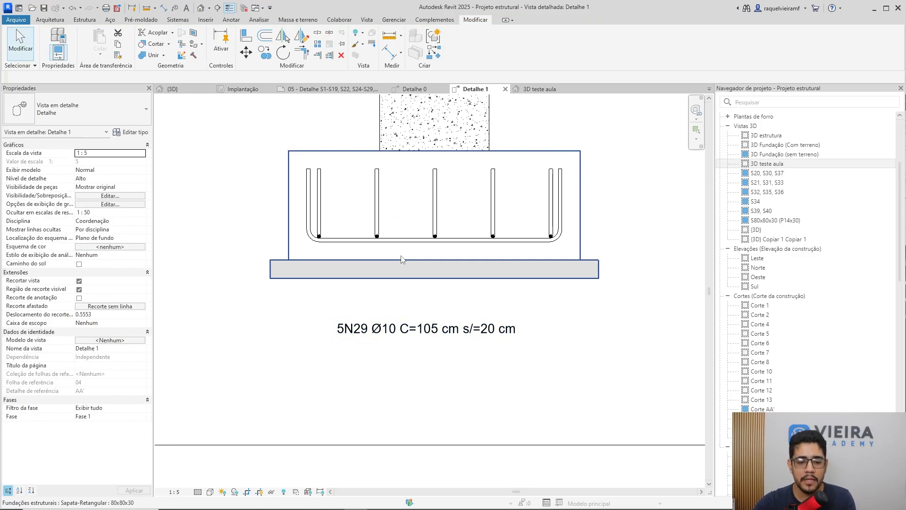
Insert a realistic bending detail of the U-shaped Ø10 bar to the right of the footing.
{"action": "left_click", "coordinate": [413, 241]}
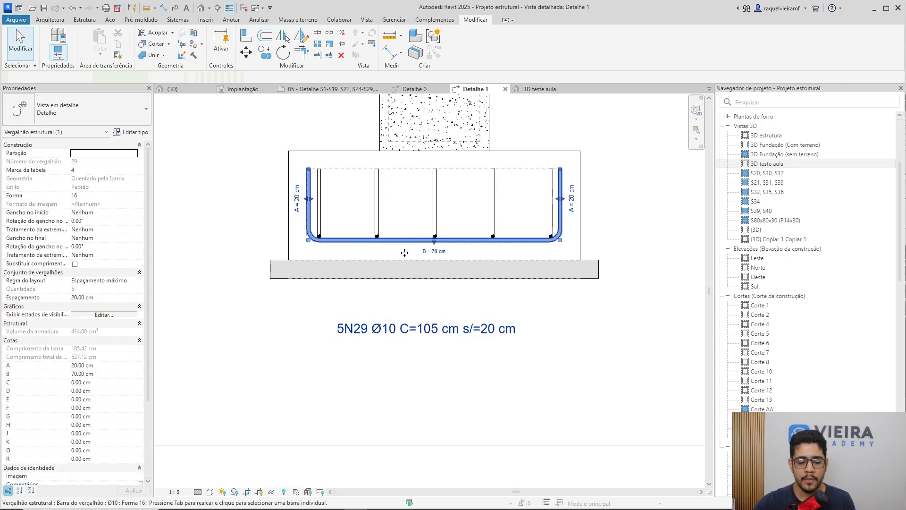
{"action": "scroll", "coordinate": [425, 274], "scroll_direction": "down", "scroll_amount": 2}
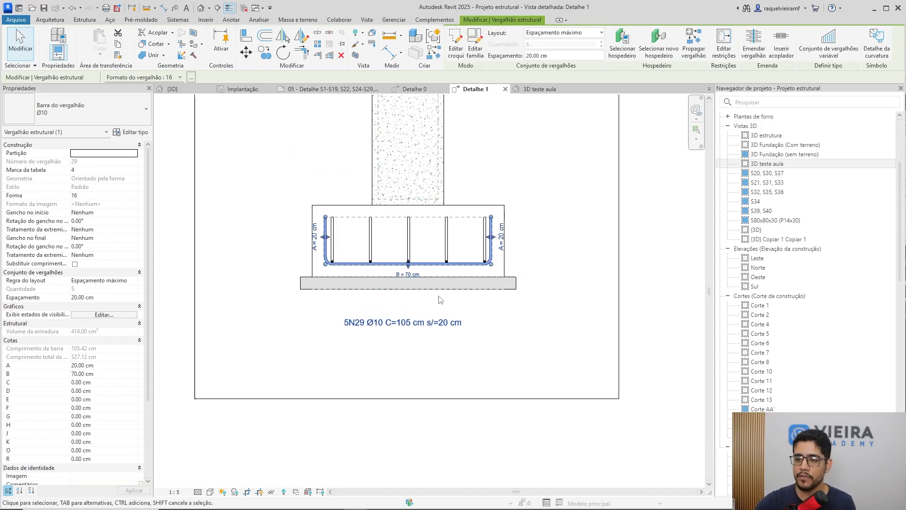
{"action": "left_click", "coordinate": [867, 42]}
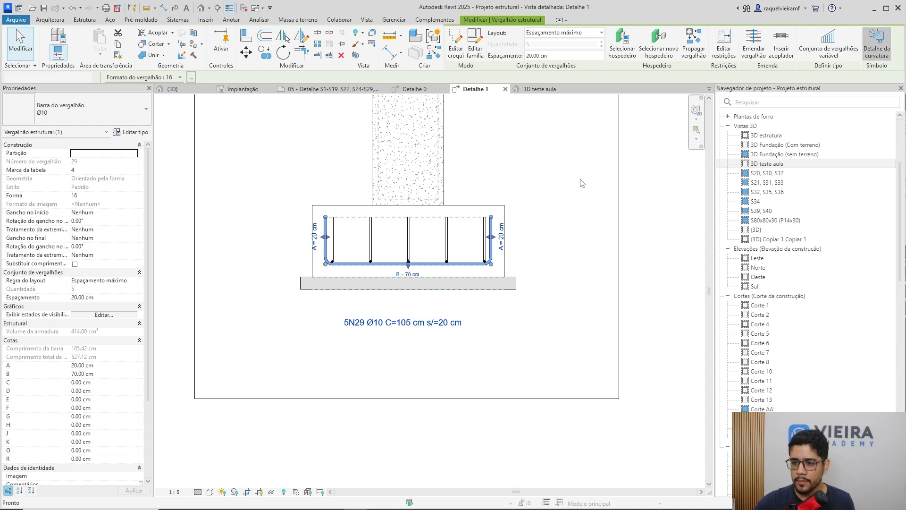
{"action": "middle_click_drag", "start_coordinate": [537, 276], "coordinate": [431, 284]}
{"action": "scroll", "coordinate": [497, 250], "scroll_direction": "up", "scroll_amount": 2}
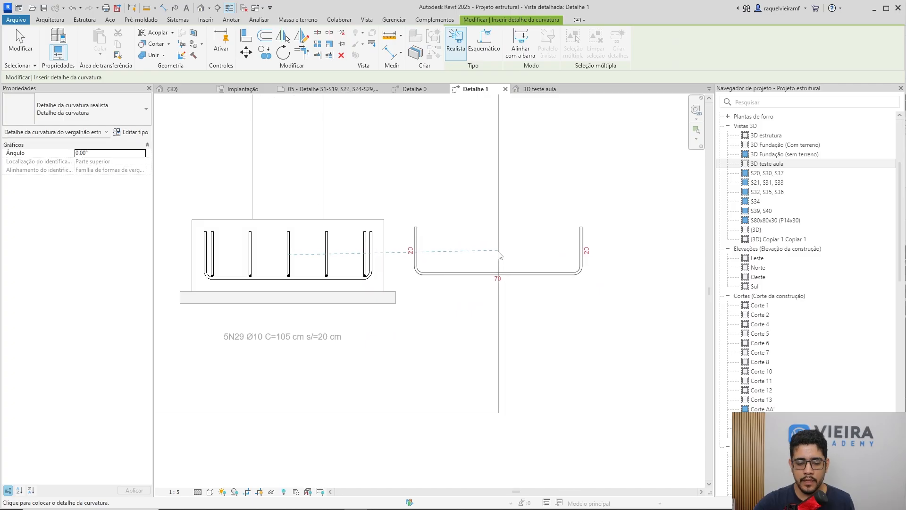
{"action": "left_click", "coordinate": [519, 258]}
{"action": "key", "text": "Escape"}
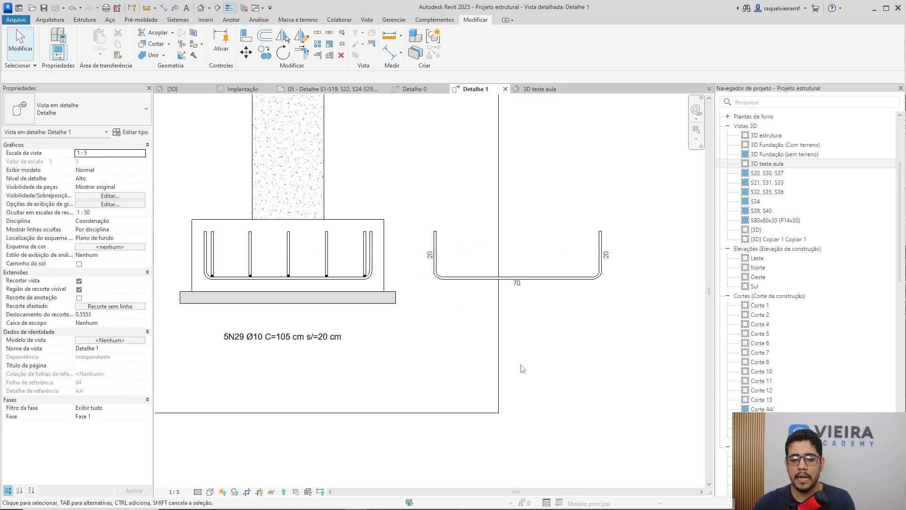
Extend the section's crop region to the right beyond the bending detail, and shift the bending detail farther from the footing.
{"action": "left_click", "coordinate": [498, 331]}
{"action": "left_click_drag", "start_coordinate": [498, 246], "coordinate": [655, 233]}
{"action": "left_click", "coordinate": [540, 287]}
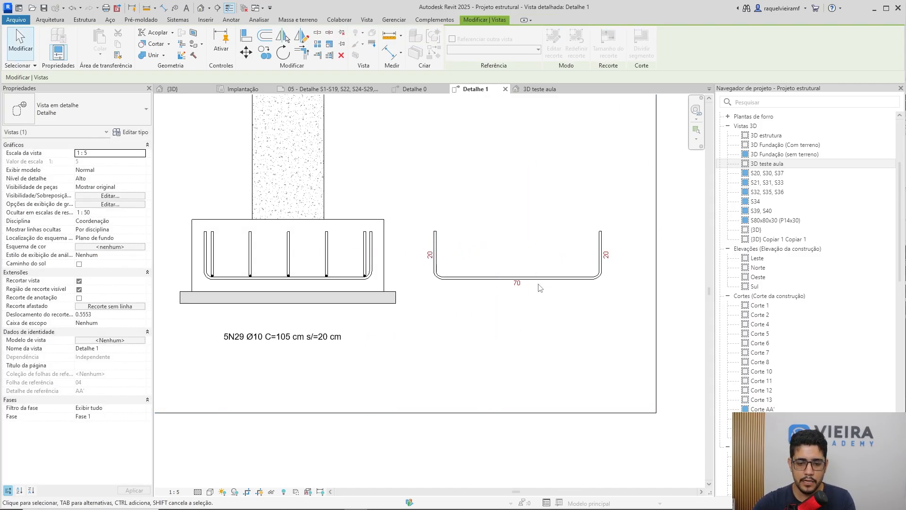
{"action": "left_click_drag", "start_coordinate": [540, 277], "coordinate": [562, 273]}
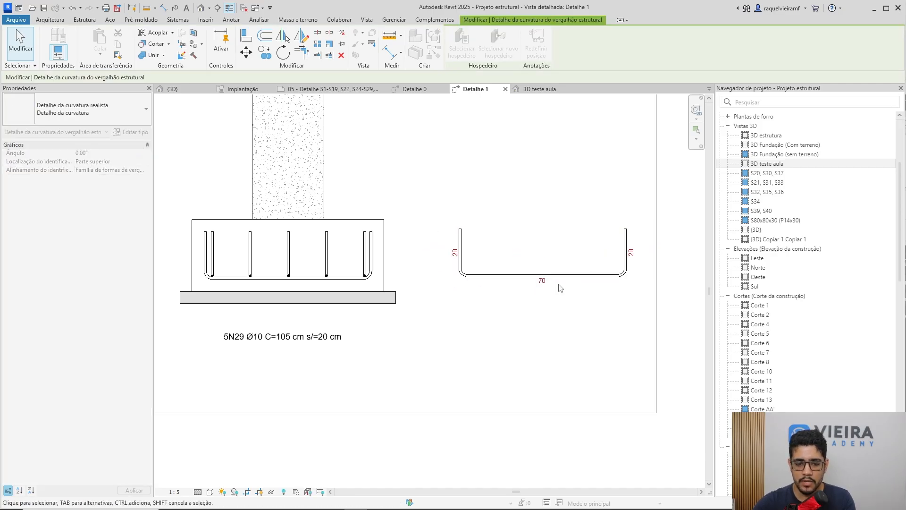
{"action": "left_click", "coordinate": [560, 287]}
Move the rebar tag from below the footing to directly beneath the bending detail.
{"action": "scroll", "coordinate": [591, 264], "scroll_direction": "up", "scroll_amount": 3}
{"action": "scroll", "coordinate": [518, 348], "scroll_direction": "down", "scroll_amount": 3}
{"action": "middle_click_drag", "start_coordinate": [485, 371], "coordinate": [536, 345]}
{"action": "left_click_drag", "start_coordinate": [276, 370], "coordinate": [571, 324], "text": "ctrl"}
{"action": "left_click", "coordinate": [560, 366]}
{"action": "scroll", "coordinate": [528, 375], "scroll_direction": "down", "scroll_amount": 3}
{"action": "middle_click_drag", "start_coordinate": [533, 382], "coordinate": [556, 371]}
{"action": "scroll", "coordinate": [545, 363], "scroll_direction": "up", "scroll_amount": 2}
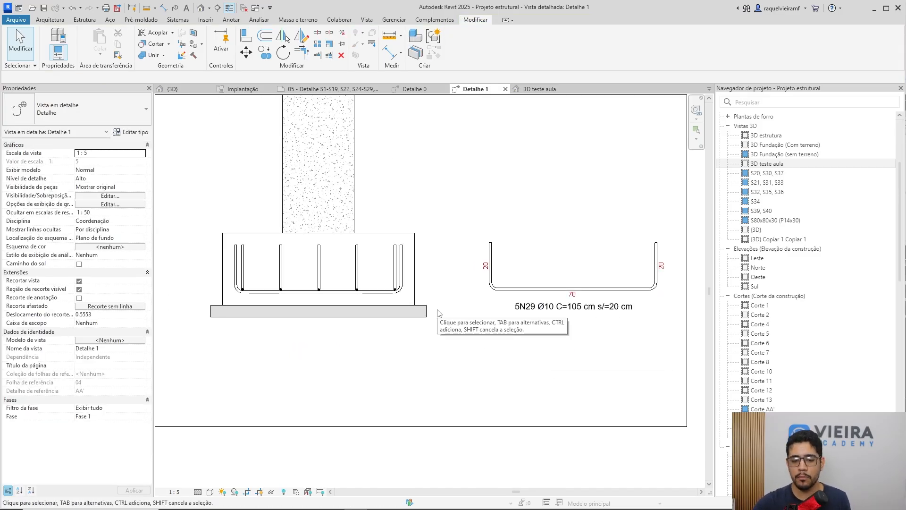
Shorten the U-shaped bar's bottom segment to about 58 cm by moving its right leg inward, and check the tag and bending detail.
{"action": "left_click", "coordinate": [402, 266]}
{"action": "scroll", "coordinate": [402, 266], "scroll_direction": "up", "scroll_amount": 1}
{"action": "left_click_drag", "start_coordinate": [402, 266], "coordinate": [368, 267]}
{"action": "middle_click_drag", "start_coordinate": [569, 386], "coordinate": [504, 389]}
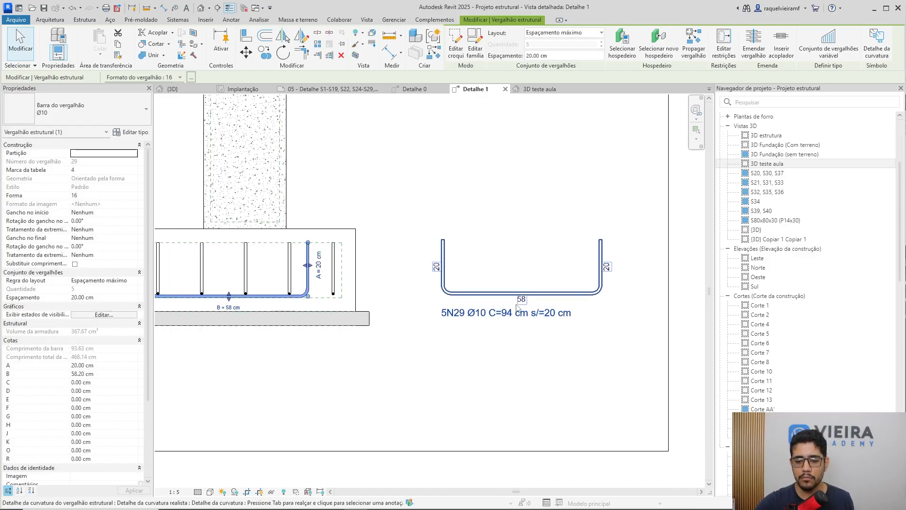
{"action": "double_click", "coordinate": [543, 314]}
{"action": "left_click", "coordinate": [535, 316]}
{"action": "left_click", "coordinate": [541, 313]}
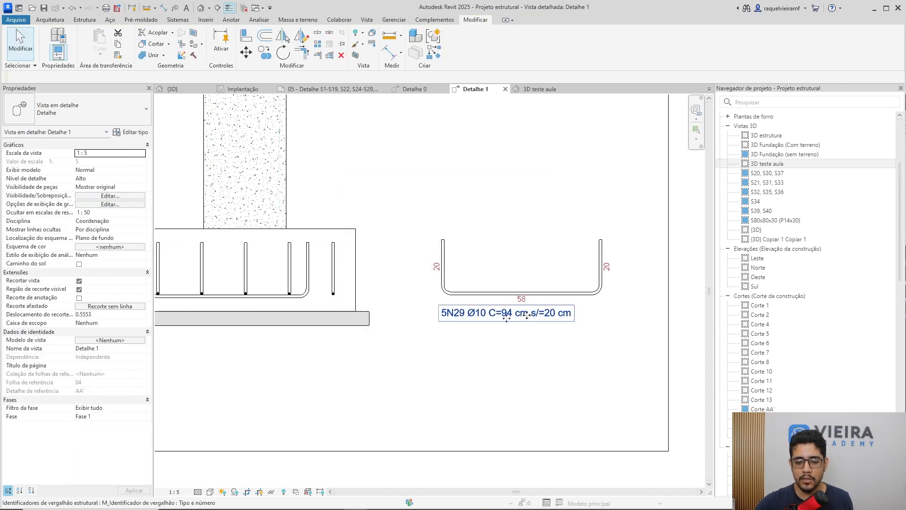
{"action": "key", "text": "Escape"}
Move the U-shaped bar's right leg back outward, making the bottom segment about 69 cm long.
{"action": "left_click", "coordinate": [308, 270]}
{"action": "left_click_drag", "start_coordinate": [309, 267], "coordinate": [338, 265]}
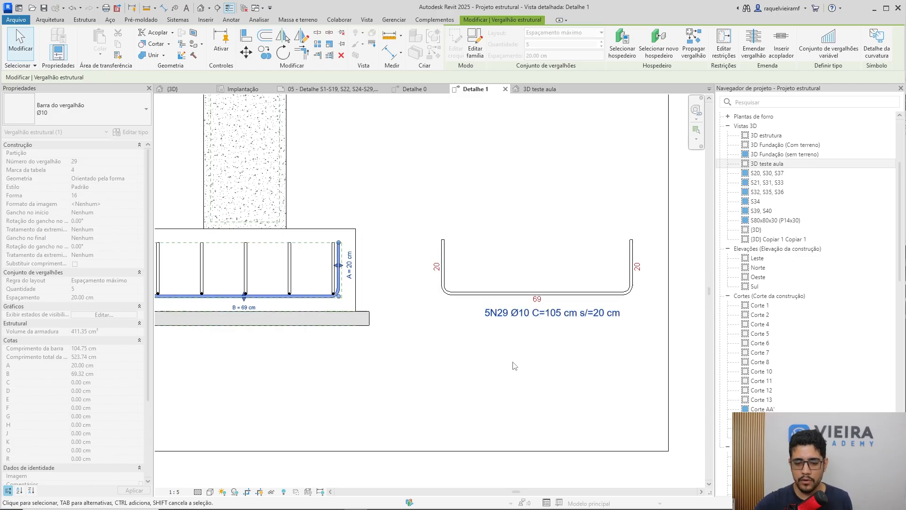
{"action": "key", "text": "Escape"}
Shift the rebar tag left so that it sits centred beneath the bending detail.
{"action": "scroll", "coordinate": [564, 348], "scroll_direction": "up", "scroll_amount": 2}
{"action": "left_click_drag", "start_coordinate": [563, 304], "coordinate": [541, 305]}
{"action": "scroll", "coordinate": [551, 355], "scroll_direction": "down", "scroll_amount": 1}
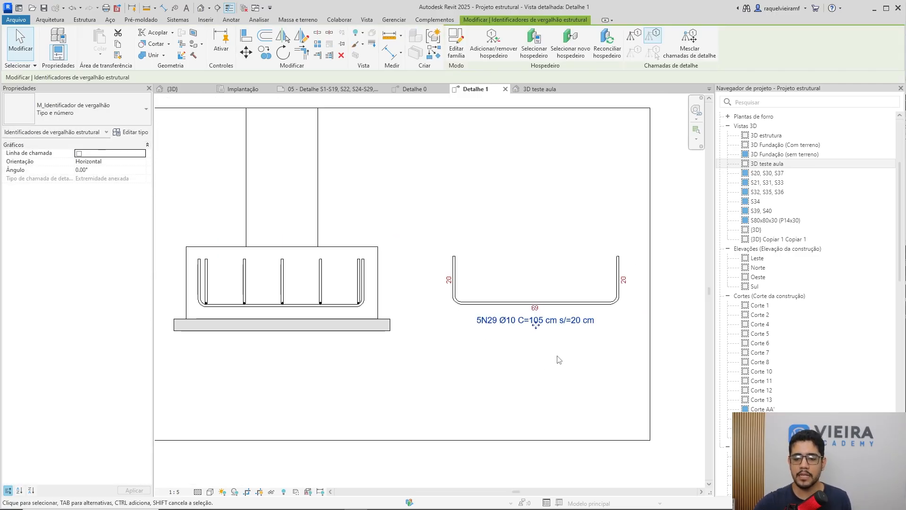
{"action": "key", "text": "Escape"}
{"action": "scroll", "coordinate": [566, 392], "scroll_direction": "down", "scroll_amount": 2}
{"action": "middle_click_drag", "start_coordinate": [566, 391], "coordinate": [568, 402]}
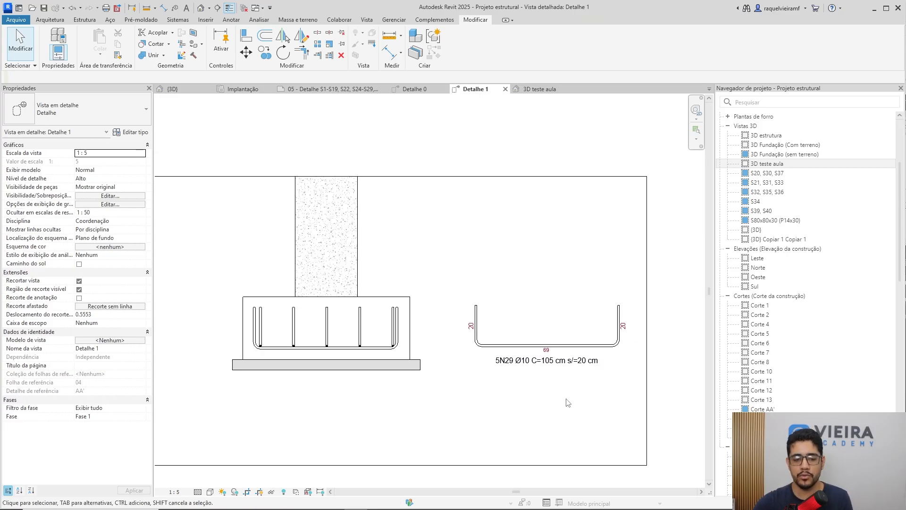
{"action": "scroll", "coordinate": [560, 377], "scroll_direction": "up", "scroll_amount": 2}
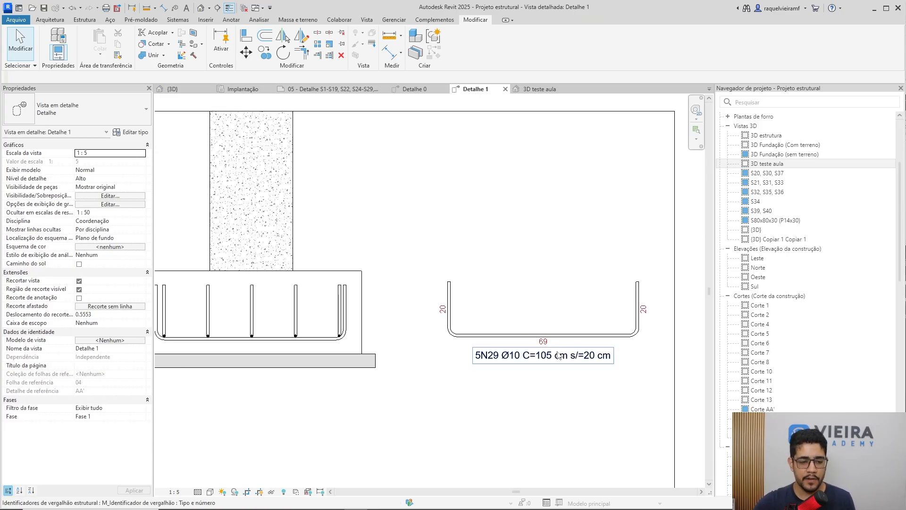
{"action": "scroll", "coordinate": [537, 361], "scroll_direction": "up", "scroll_amount": 1}
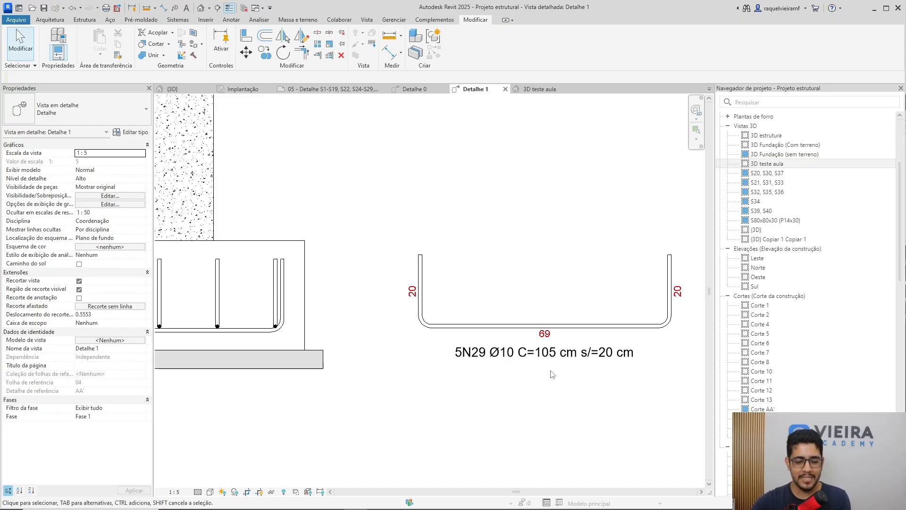
{"action": "scroll", "coordinate": [556, 388], "scroll_direction": "down", "scroll_amount": 2}
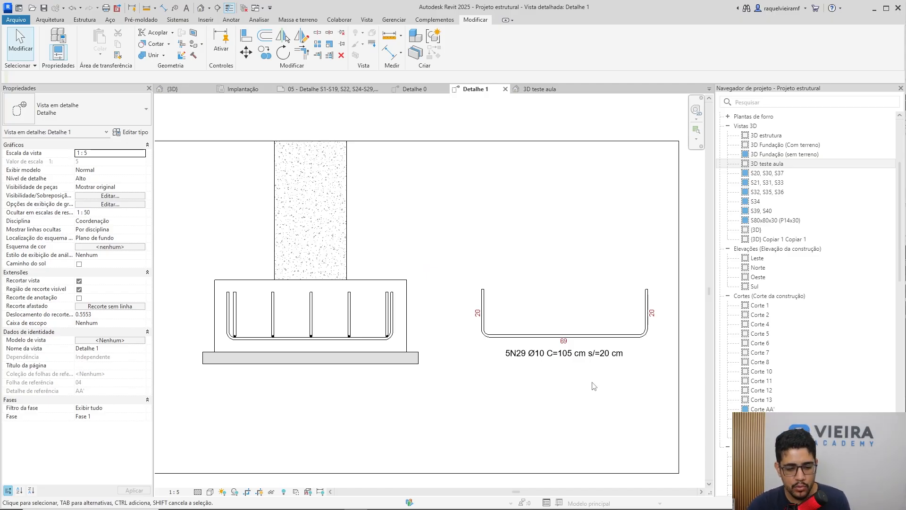
{"action": "left_click", "coordinate": [402, 290]}
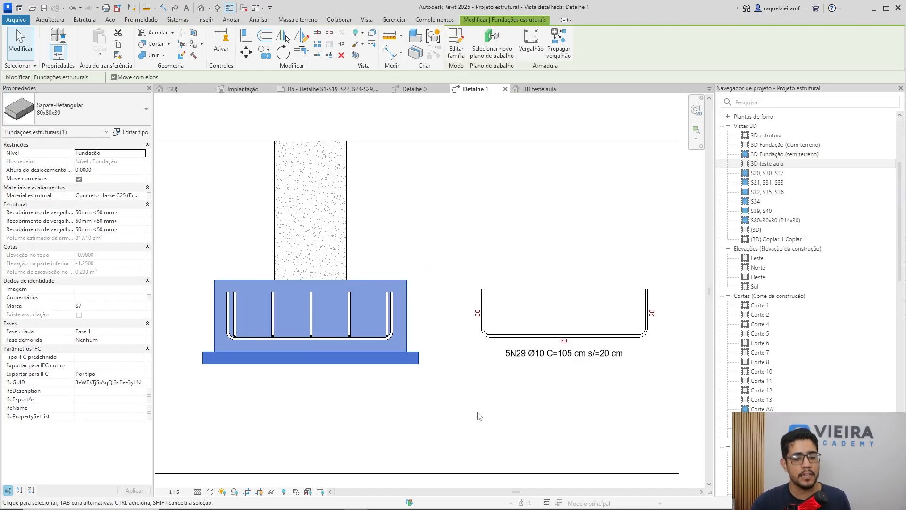
{"action": "left_click", "coordinate": [494, 407]}
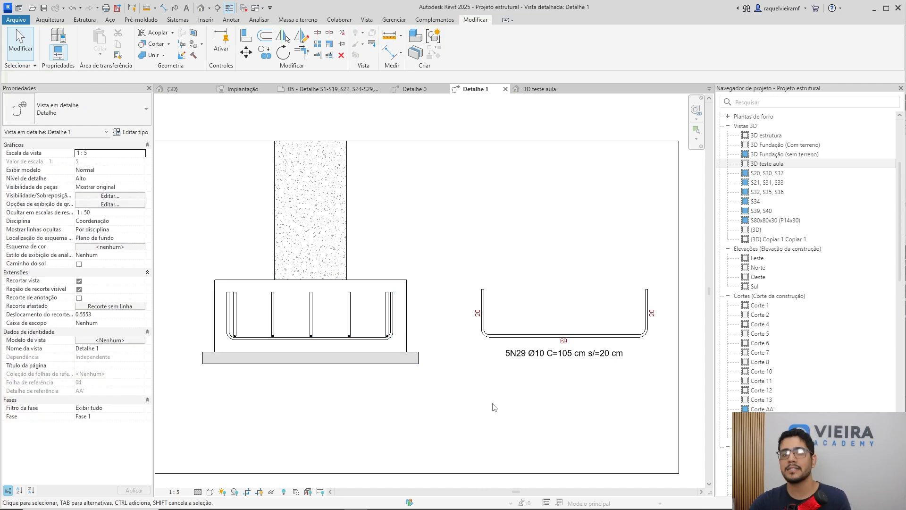